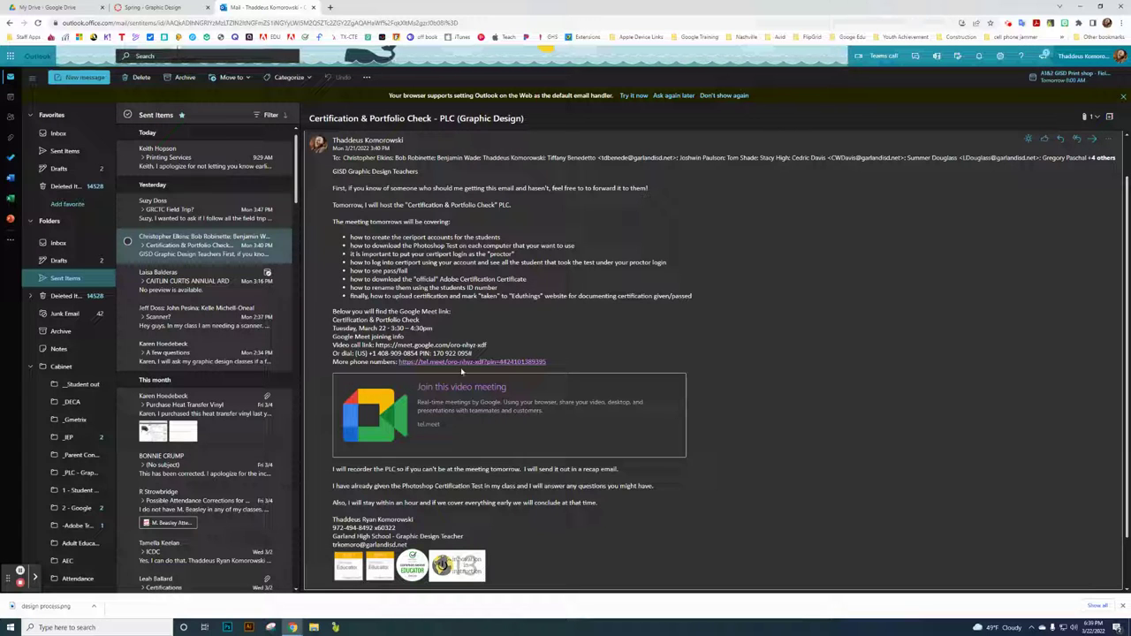
- Select the eight meeting agenda bullet points, then deselect them
drag(349, 238, 480, 306)
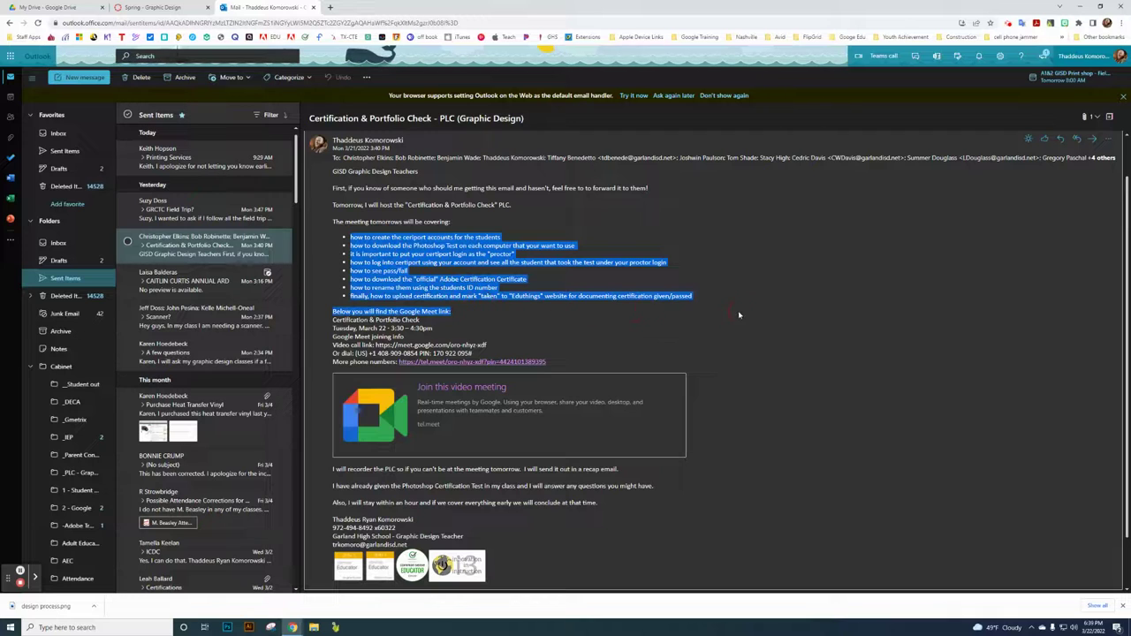
drag(738, 315, 750, 301)
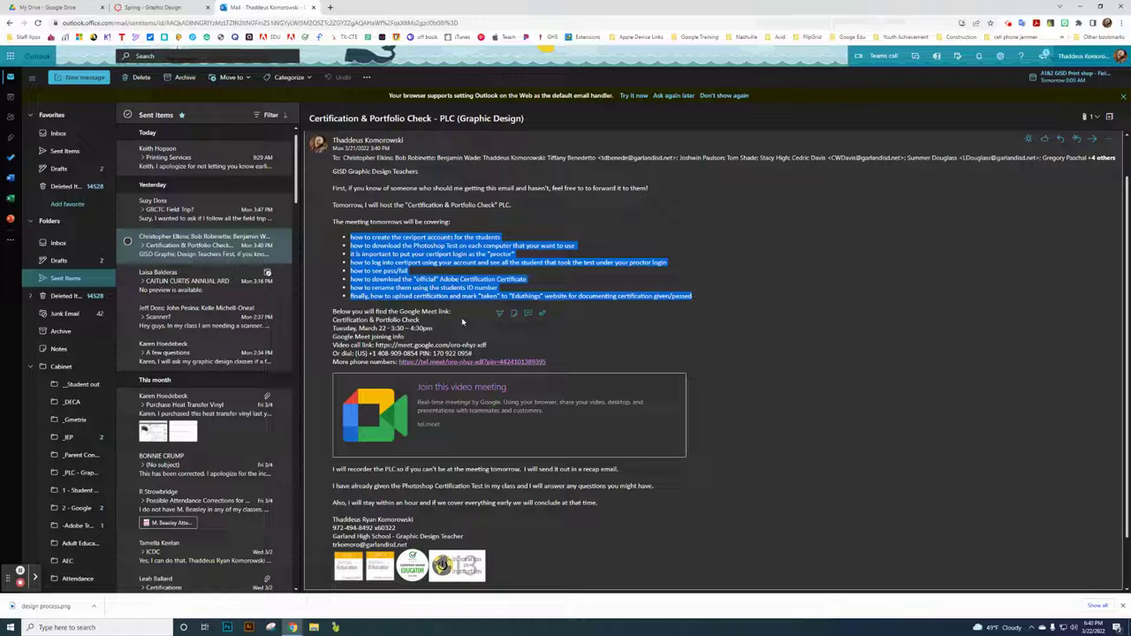
click(742, 320)
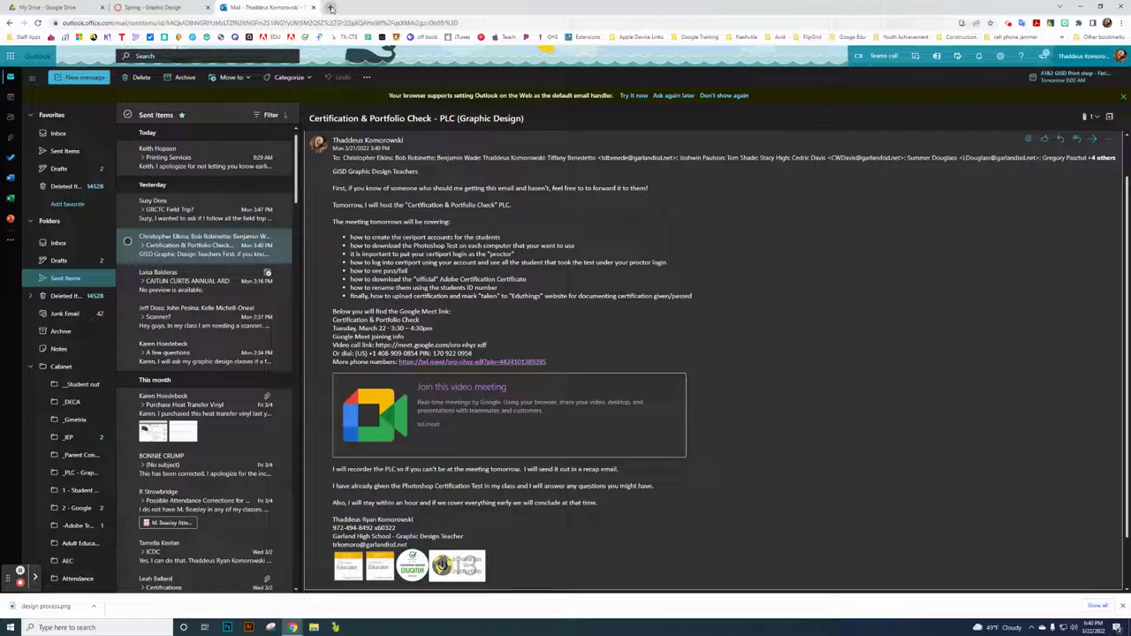
- Close the extra Chrome tab, minimize Chrome and launch Certiport Compass from the desktop shortcut
click(331, 7)
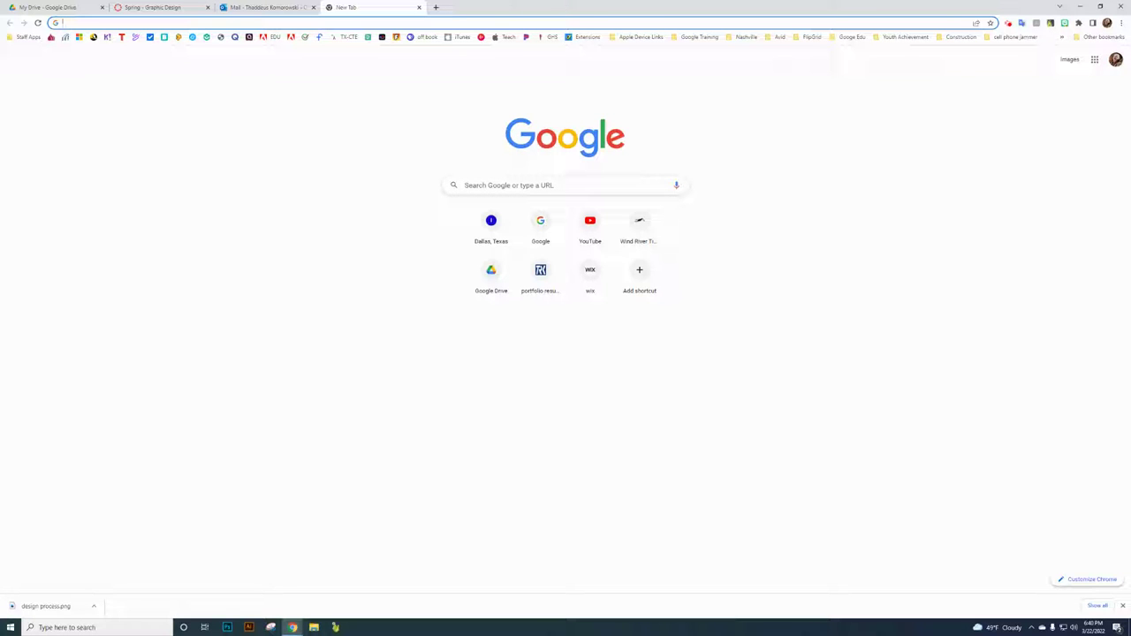
click(418, 7)
click(1080, 6)
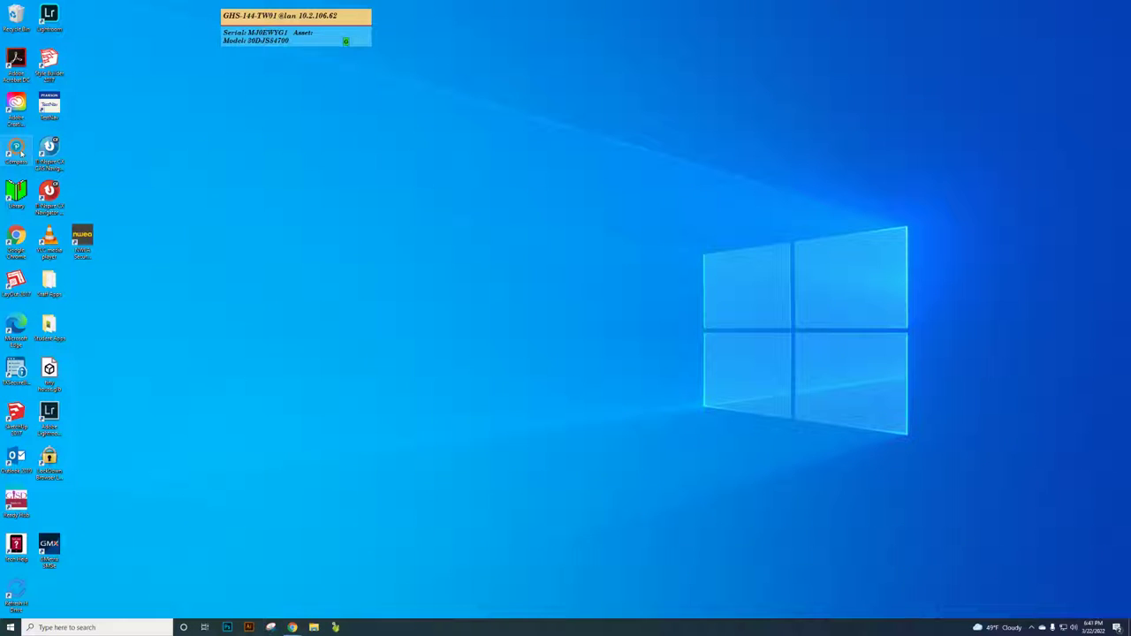
click(22, 153)
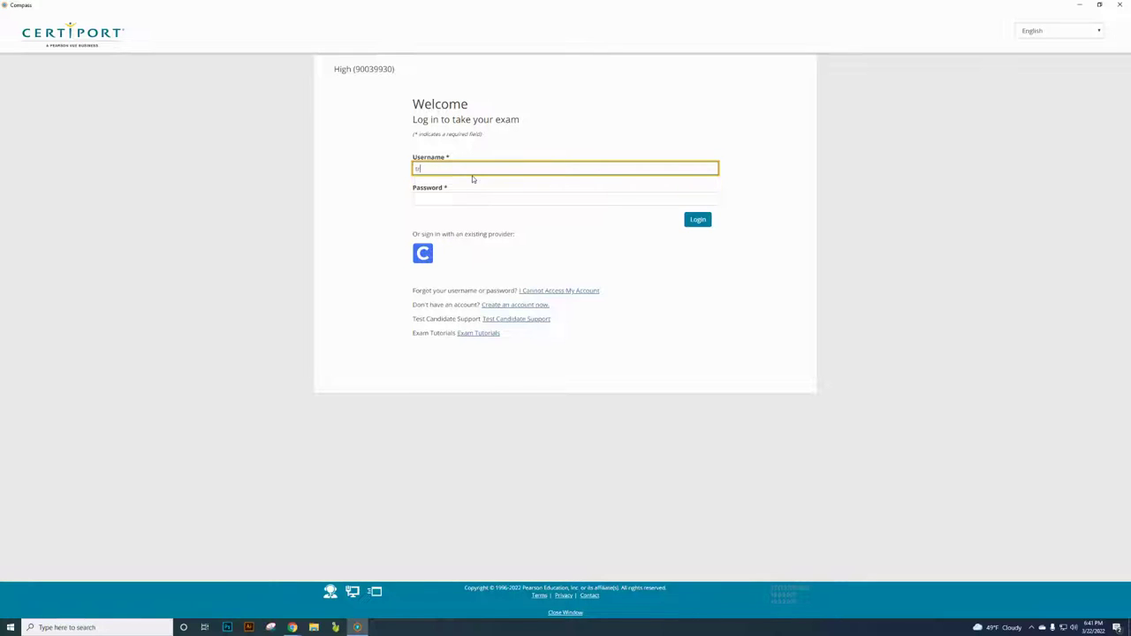
- Log in to Compass with the proctor's username and password
text(ko)
text(97a)
key(Tab)
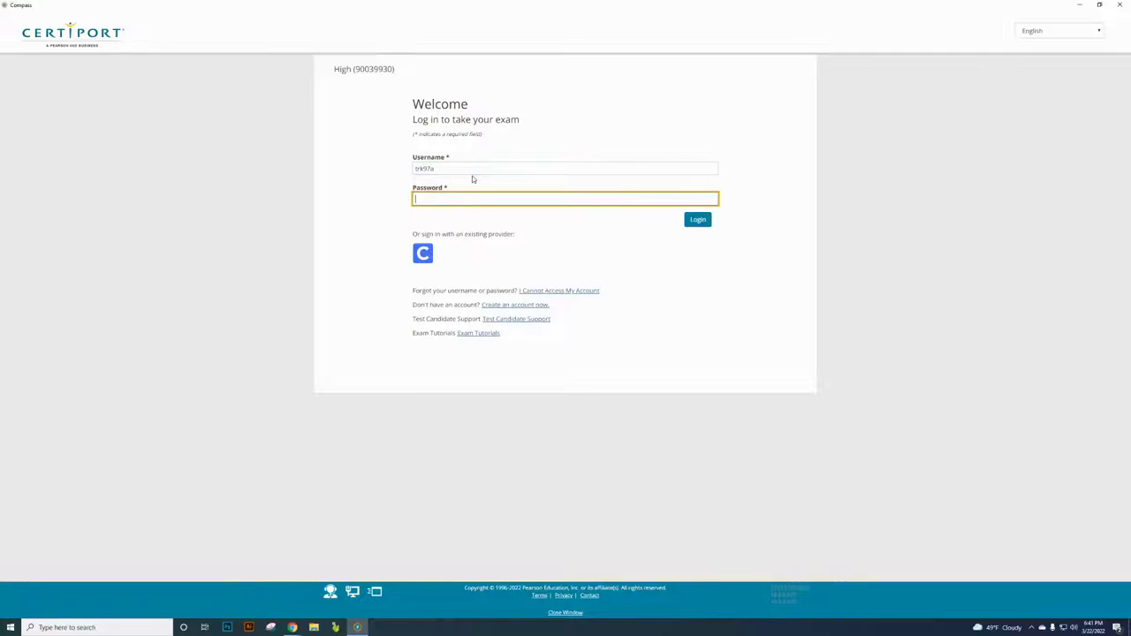
text(******)
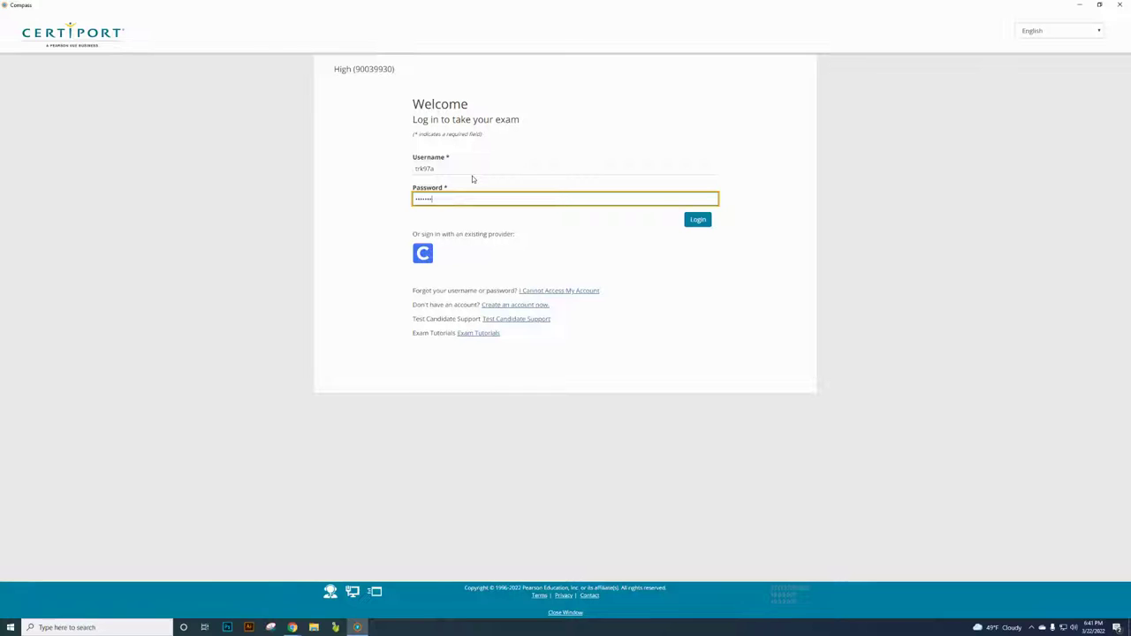
text(***)
key(Return)
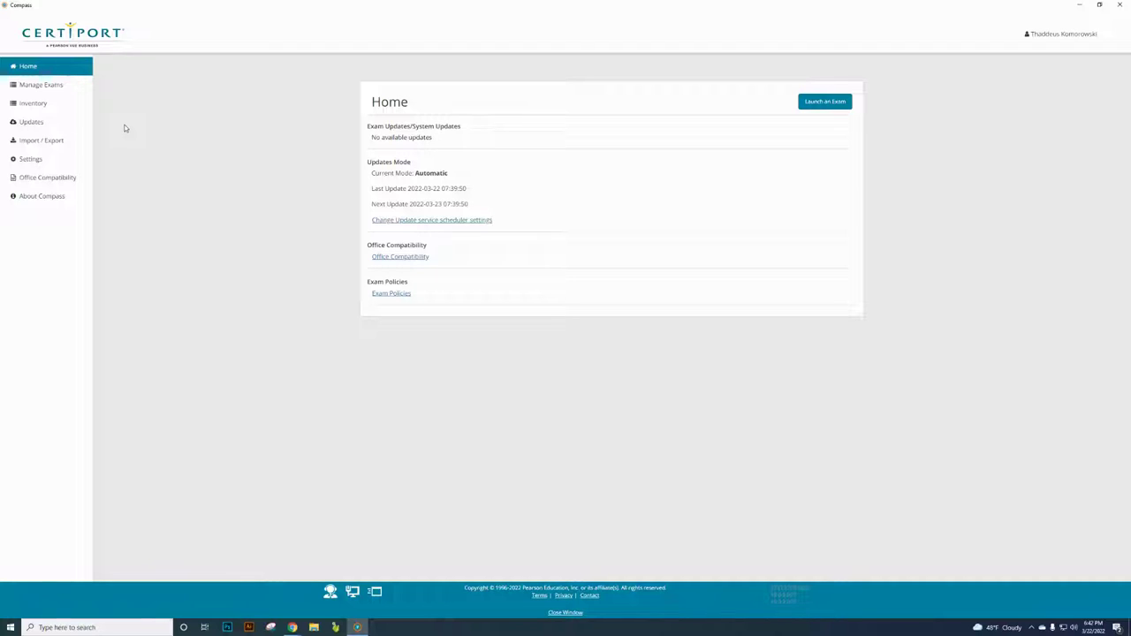
- Under Download Additional Exams, tick Adobe Certified Professional's Visual Design using Adobe Photoshop 2019 exam
click(71, 84)
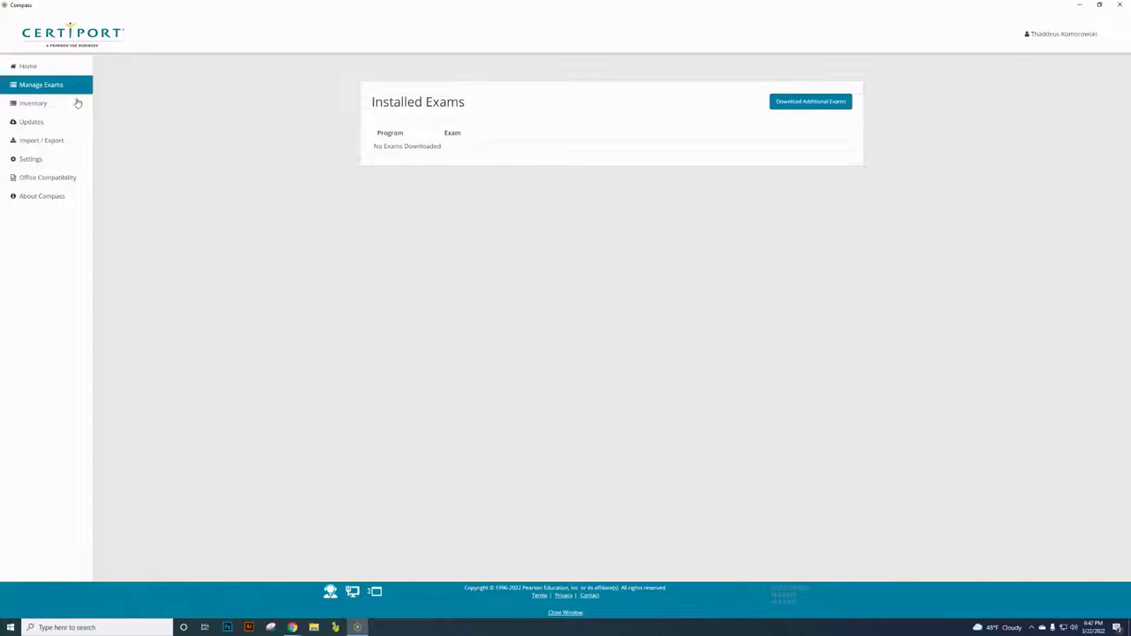
click(814, 103)
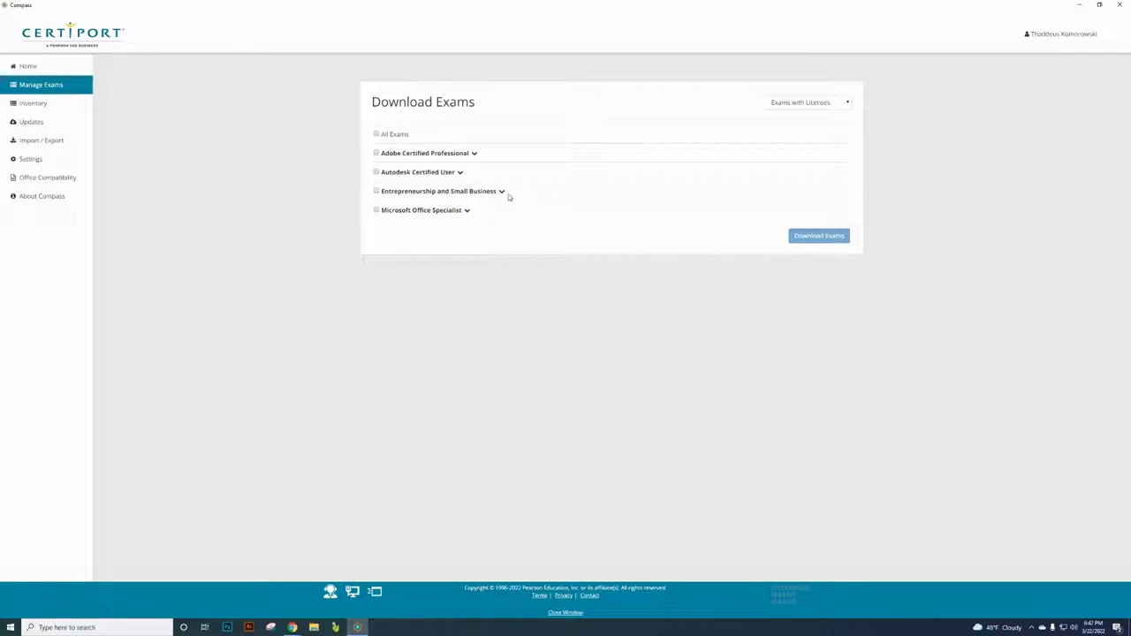
click(473, 154)
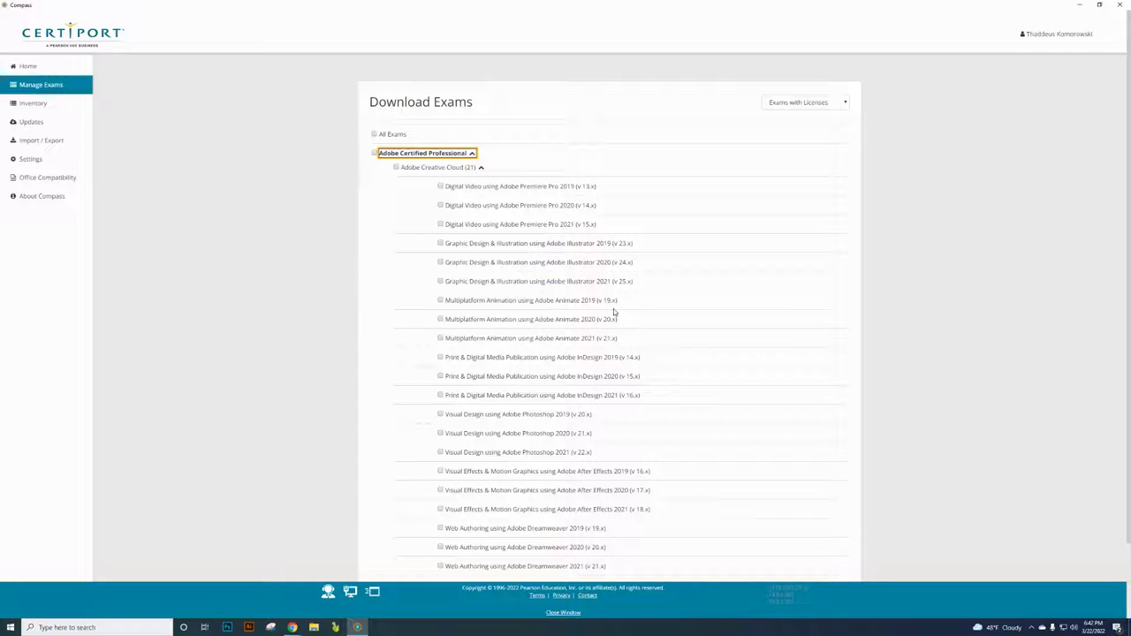
scroll(615, 312, down, 1)
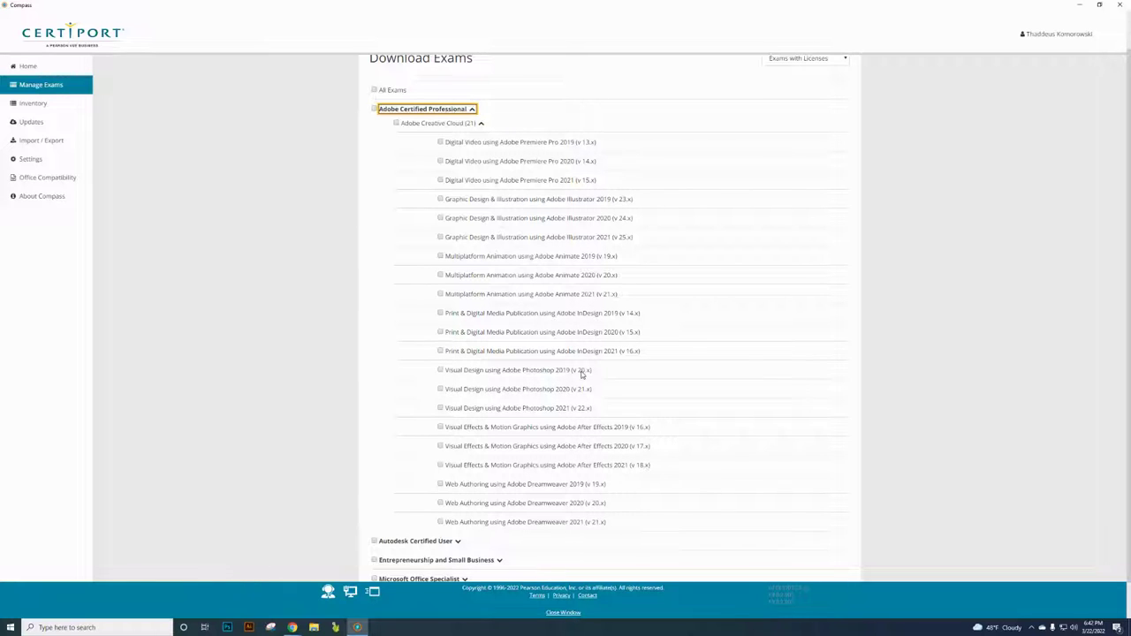
click(441, 371)
scroll(625, 386, down, 1)
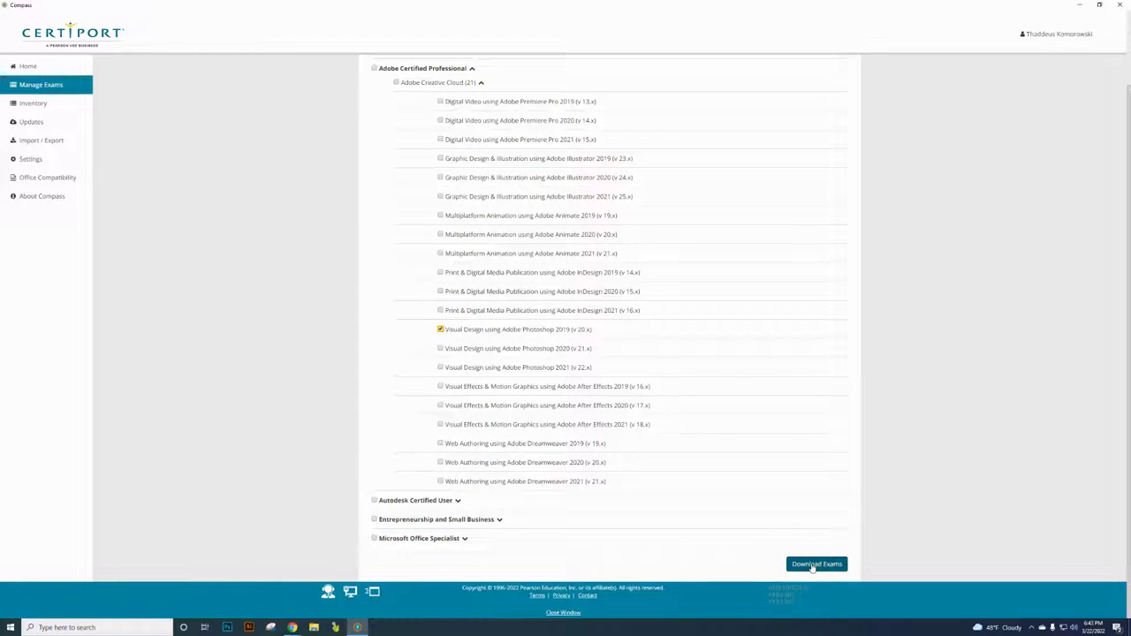
- Download the Photoshop 2019 exam, then log out of Compass and close it
click(812, 566)
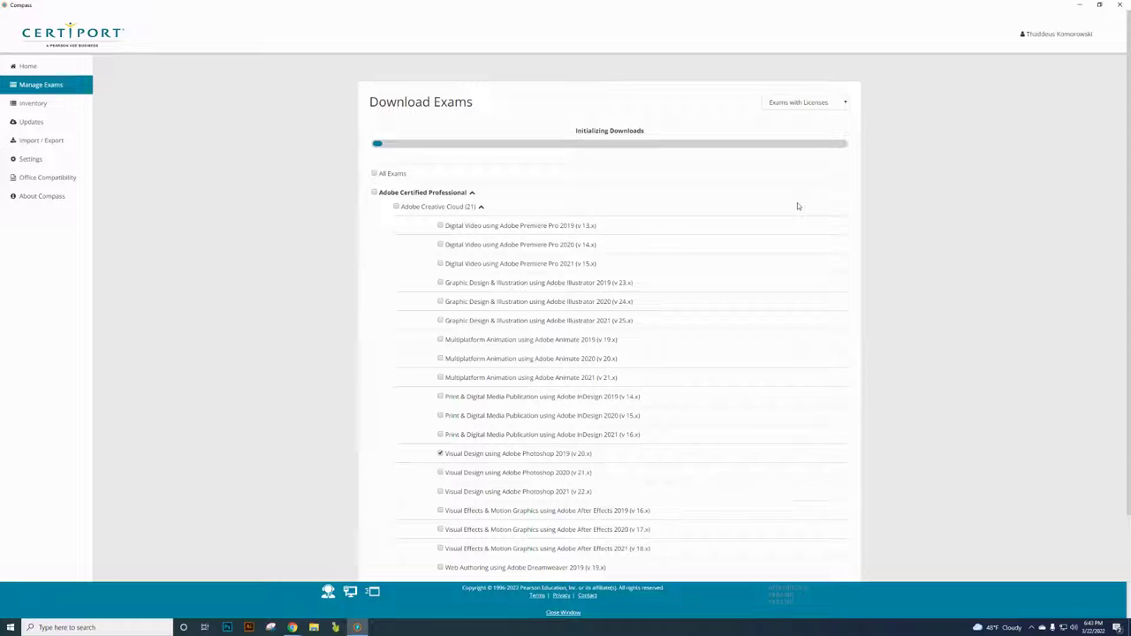
scroll(942, 310, down, 2)
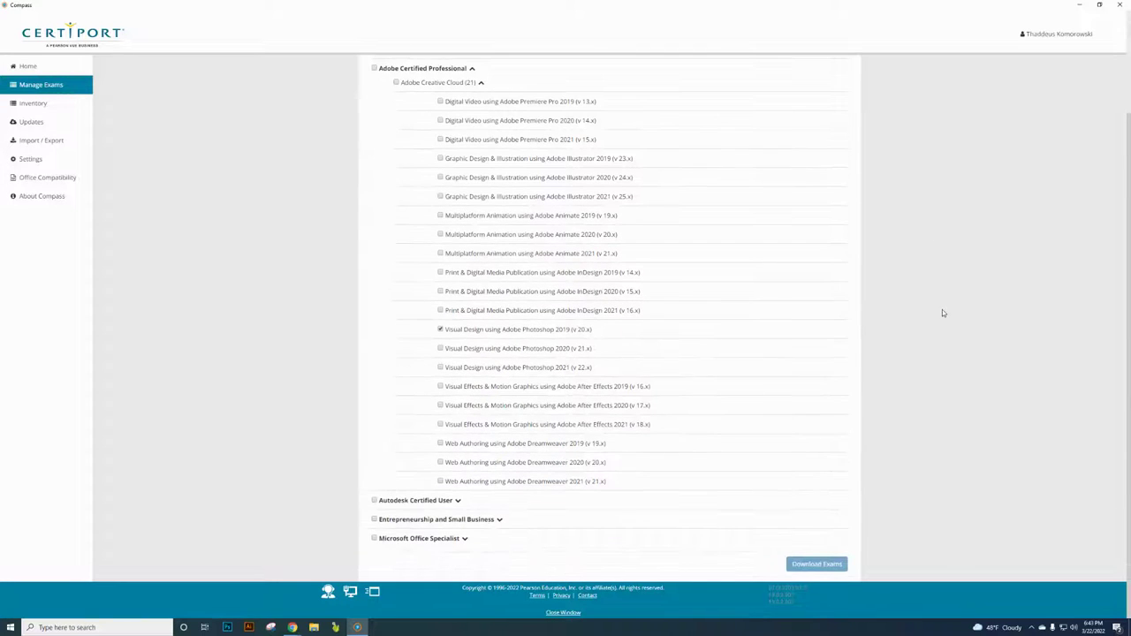
click(1051, 40)
click(1086, 58)
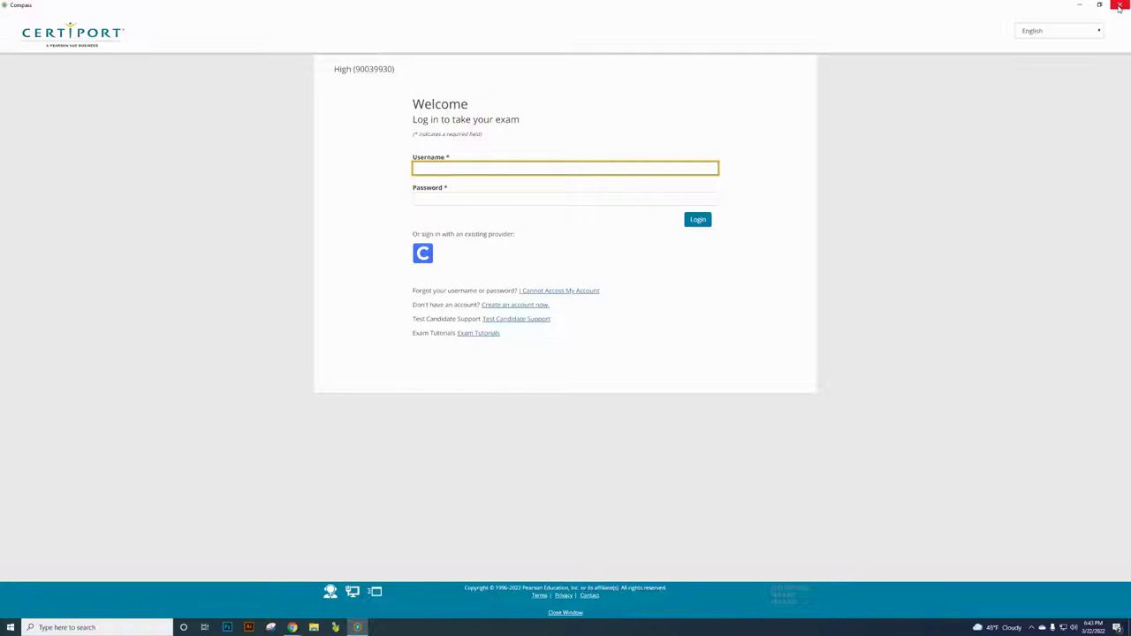
click(1119, 7)
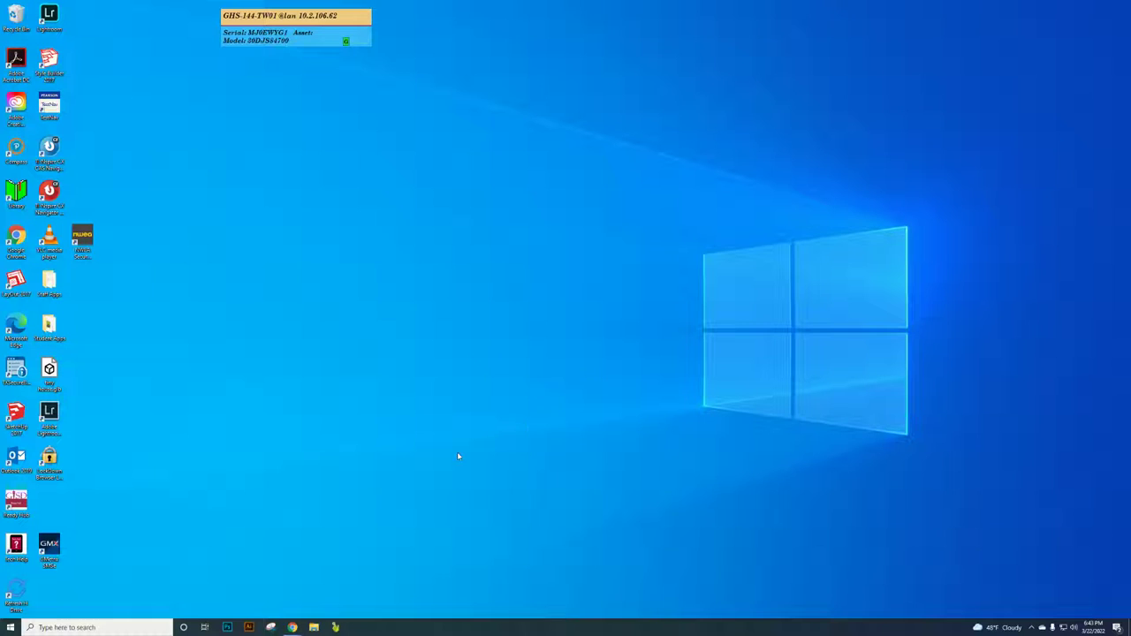
mouse_move(295, 627)
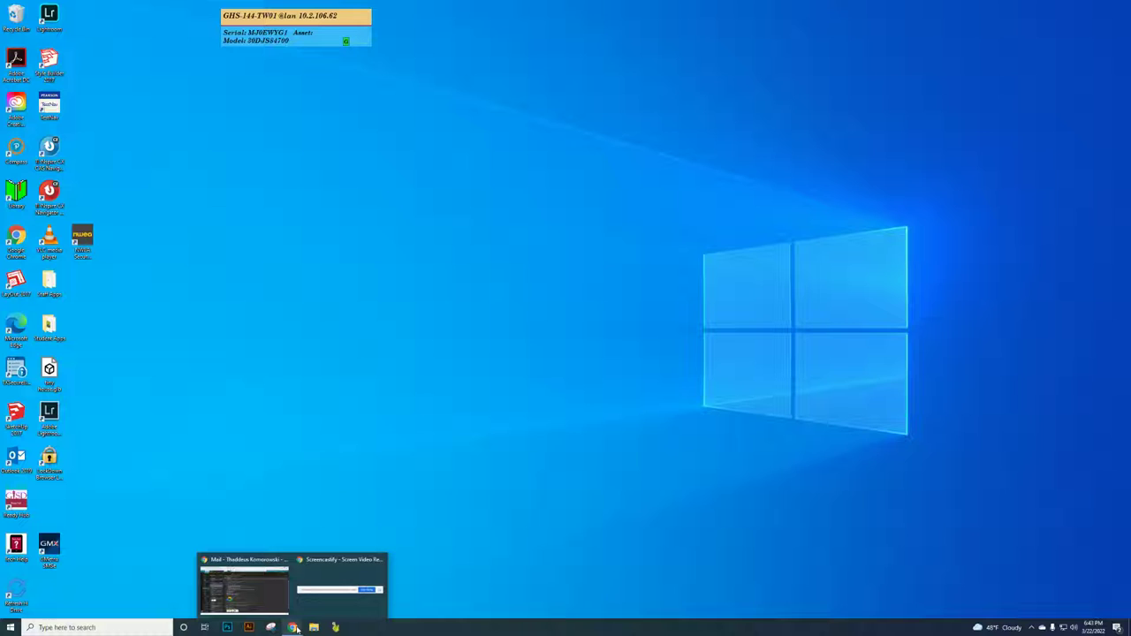
- Restore the Chrome mail window and open the Certiport login page in a new tab
click(244, 586)
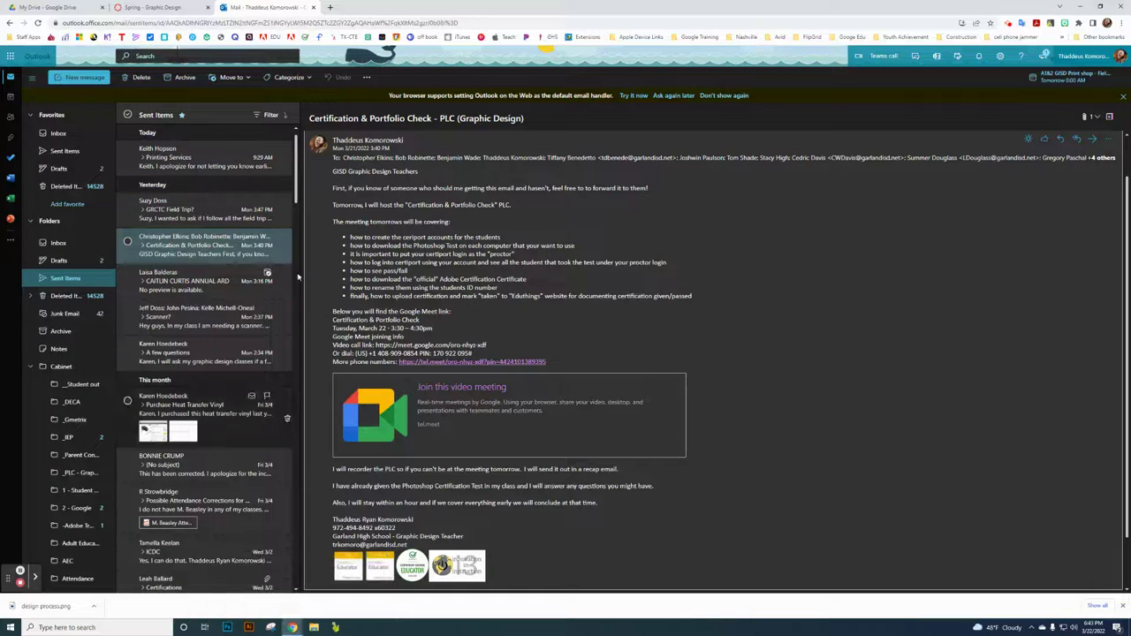
click(332, 9)
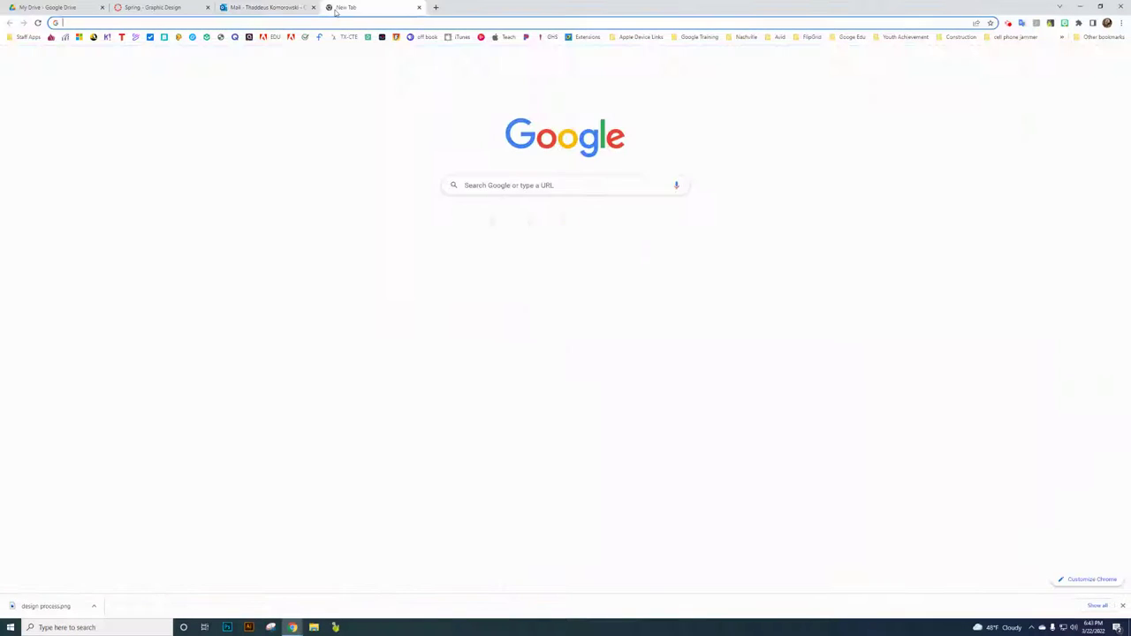
text(certi)
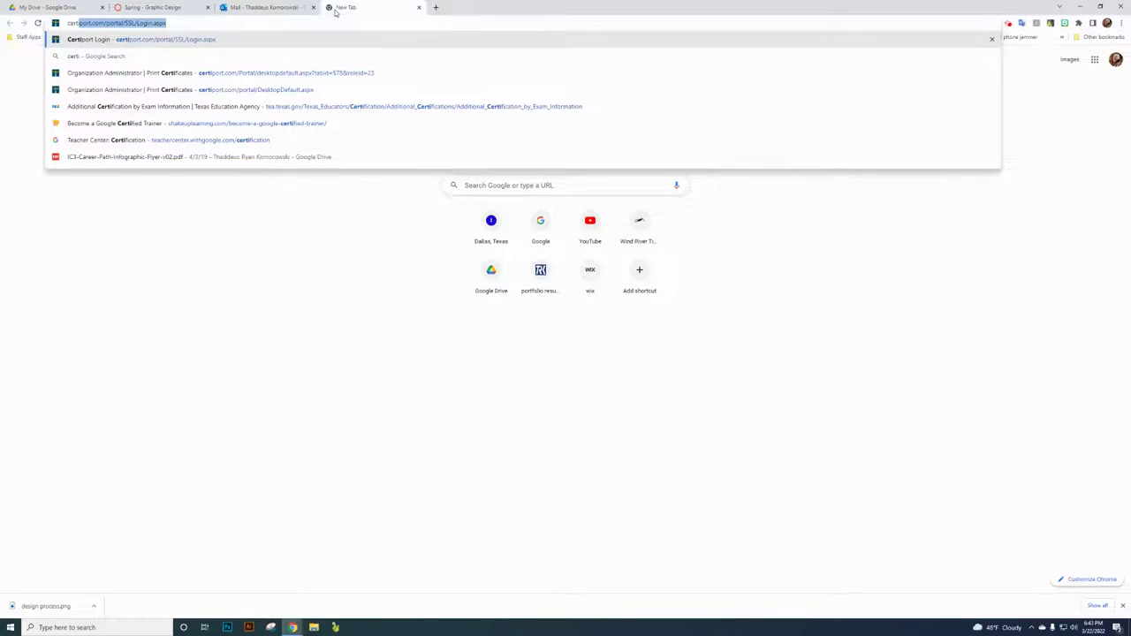
key(Return)
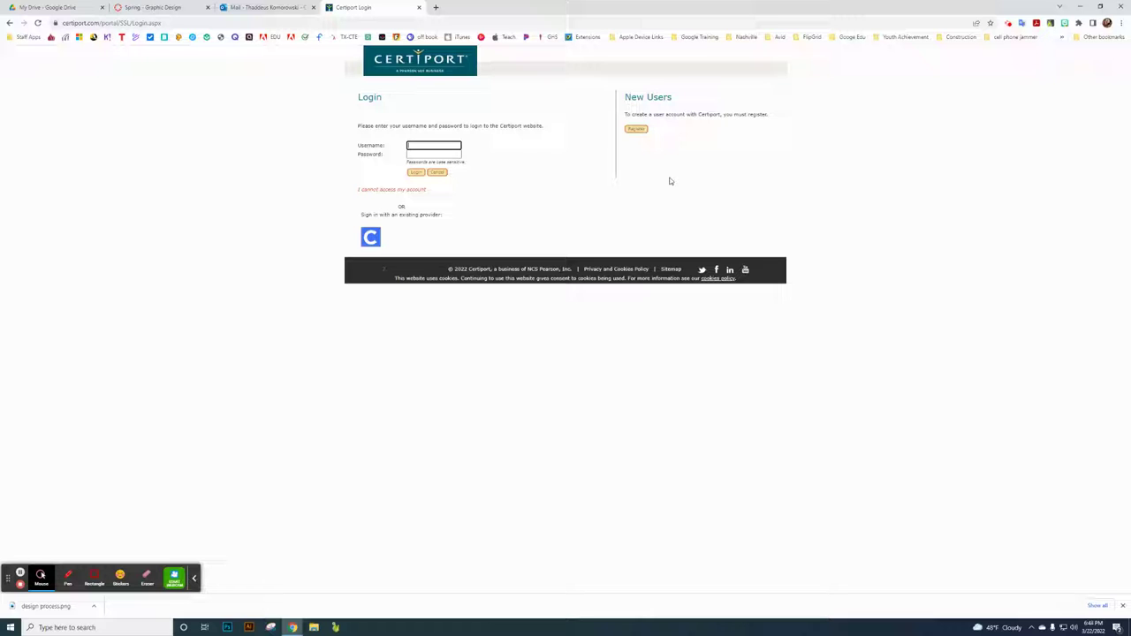
- Follow Create an account to reach the Certiport User Registration page
click(637, 130)
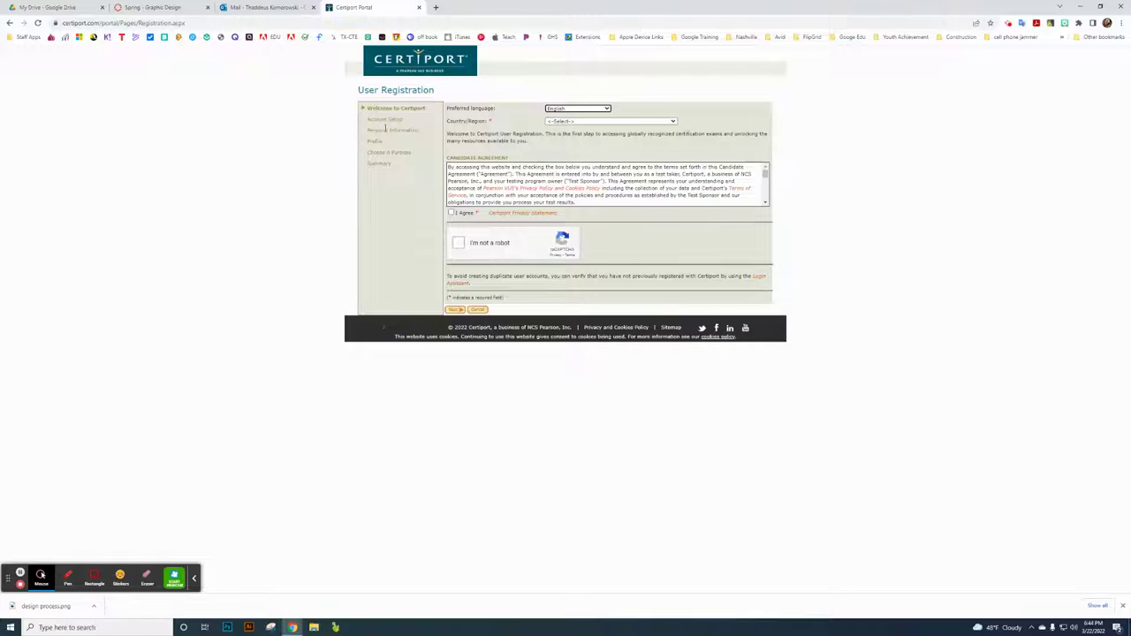
click(454, 311)
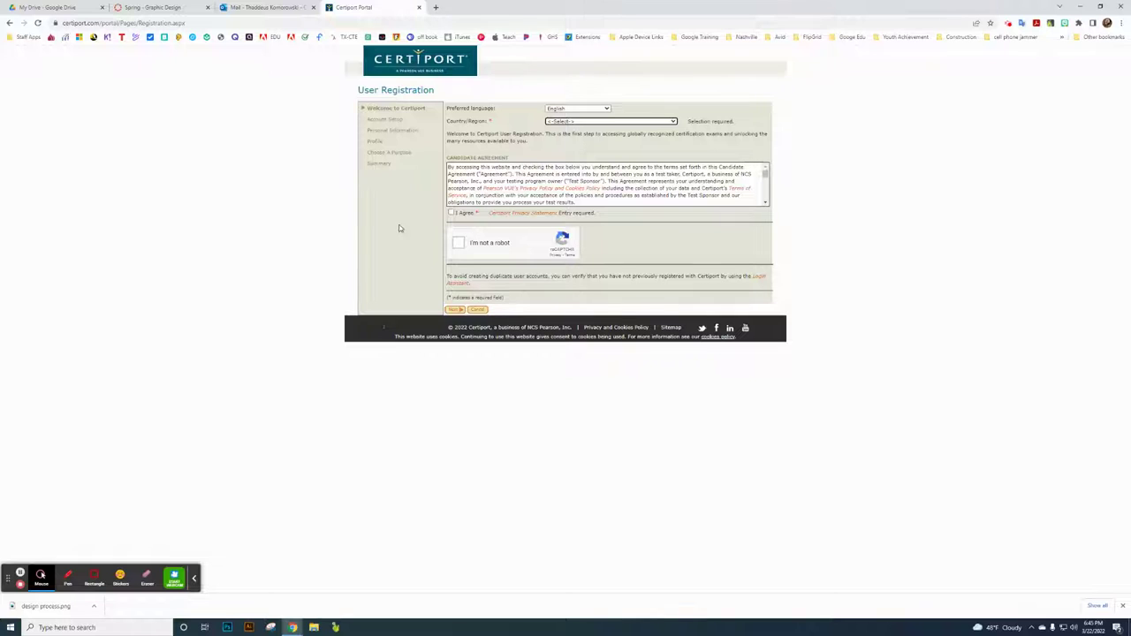
- Close the Certiport tab and minimize Chrome to reveal Compass
click(420, 7)
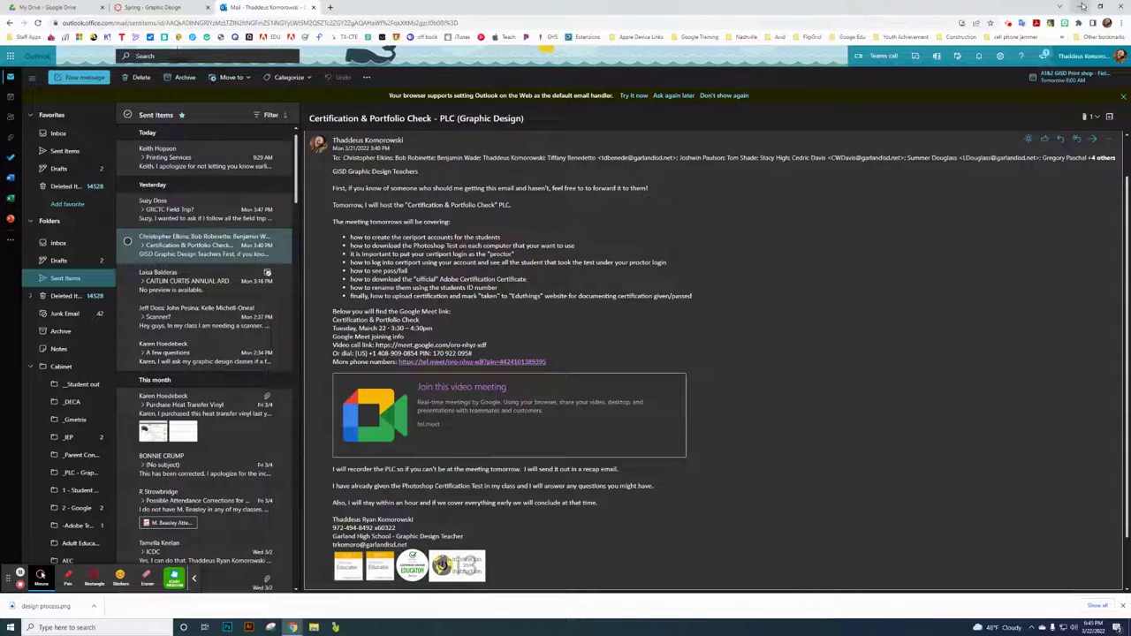
click(1059, 6)
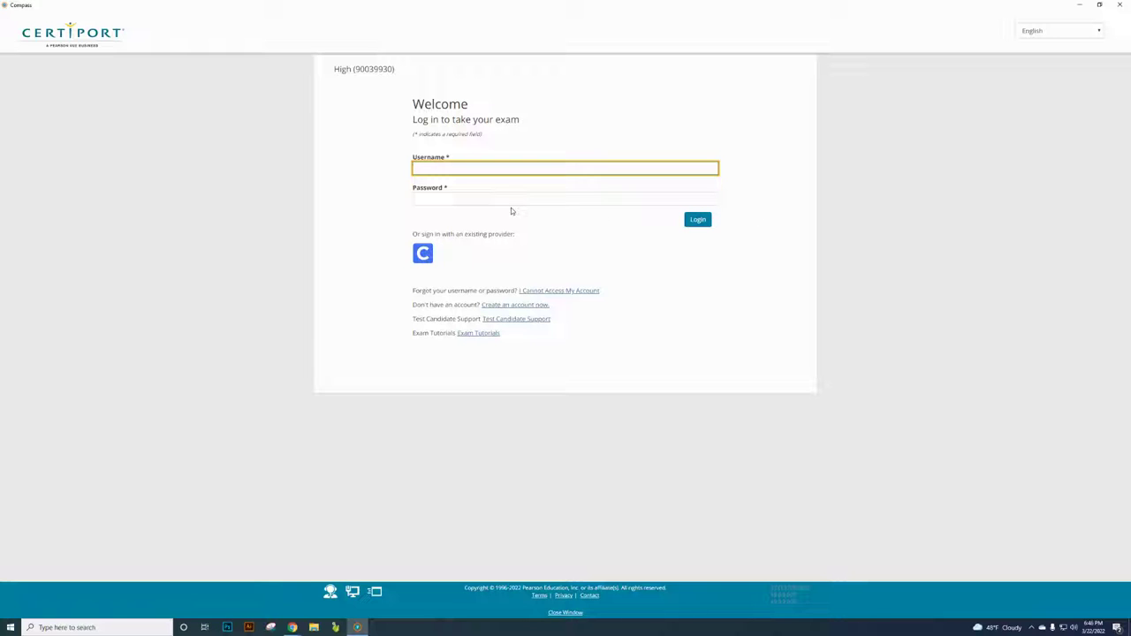
- Sign back in to Compass with the proctor's username and password
text(srk97a)
key(Tab)
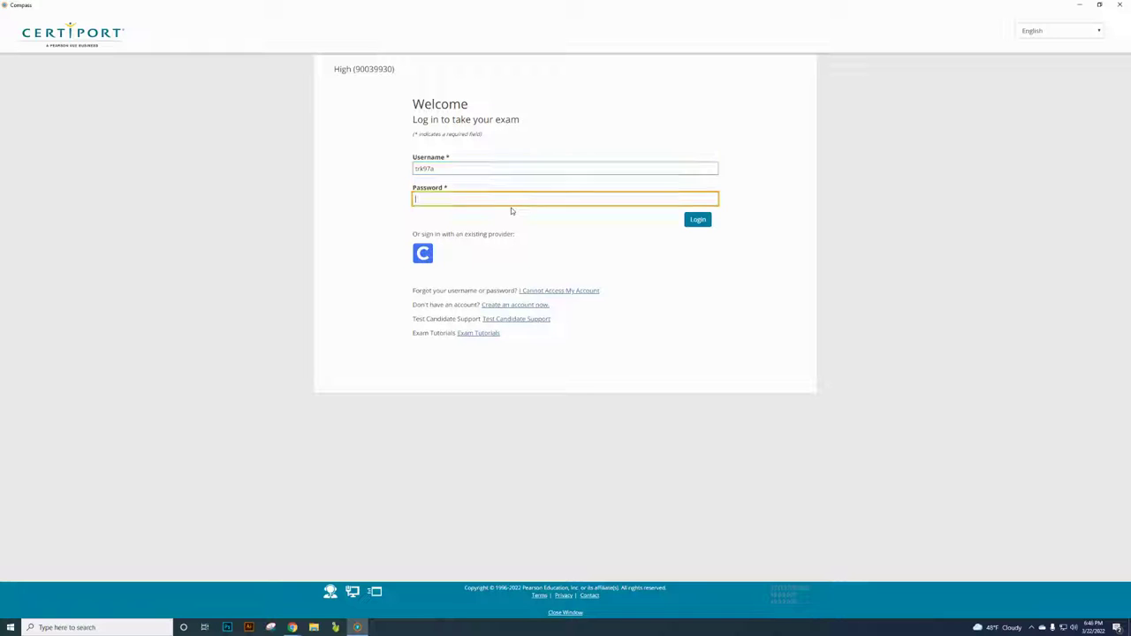
text(••••••••••)
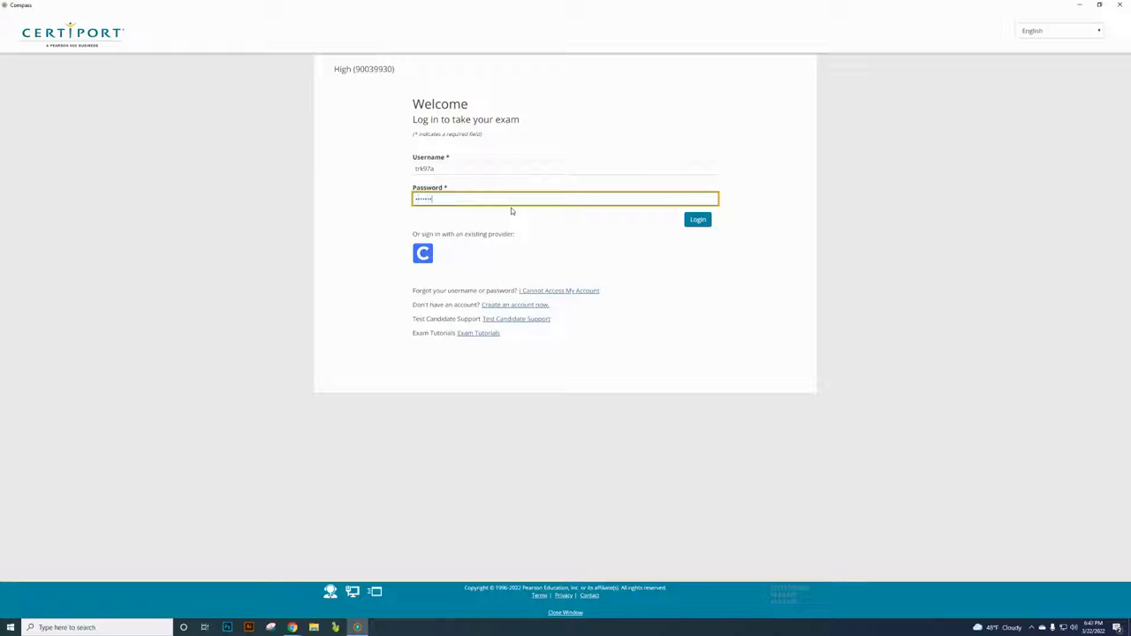
text(•)
click(700, 220)
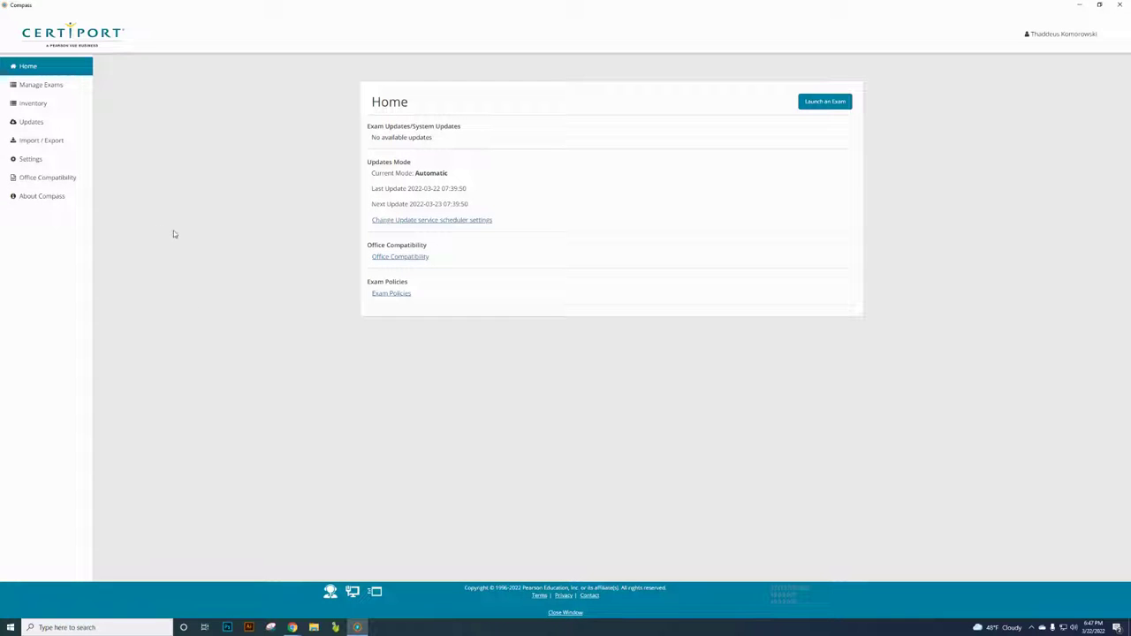
- Start Launch an Exam with both toggles off and continue to the Select Exam list
click(827, 106)
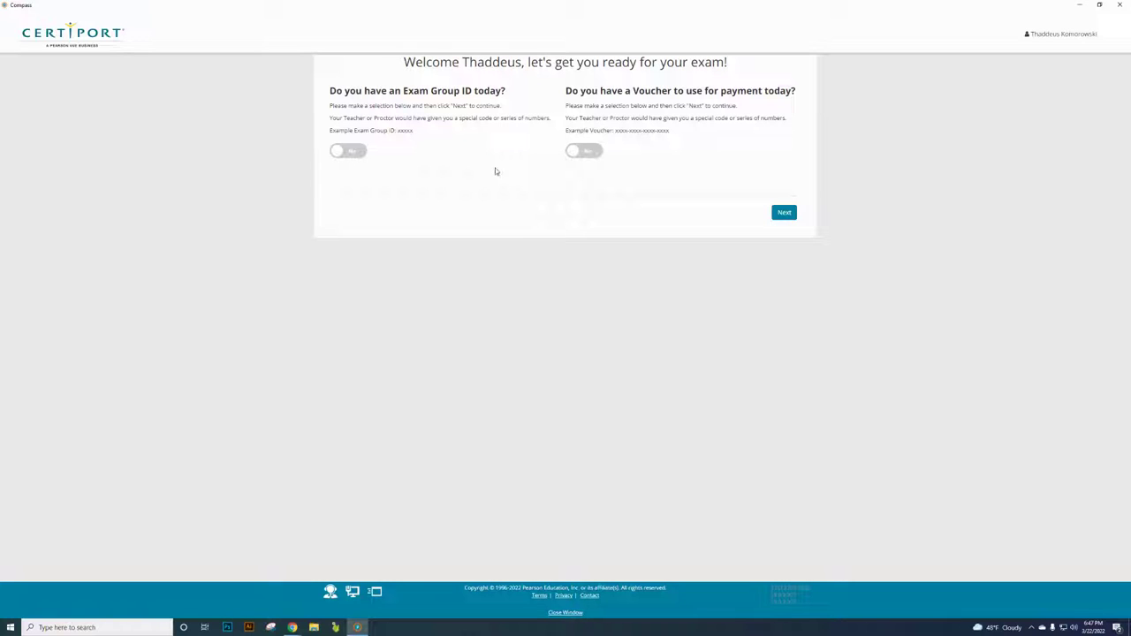
click(790, 213)
click(782, 217)
click(783, 214)
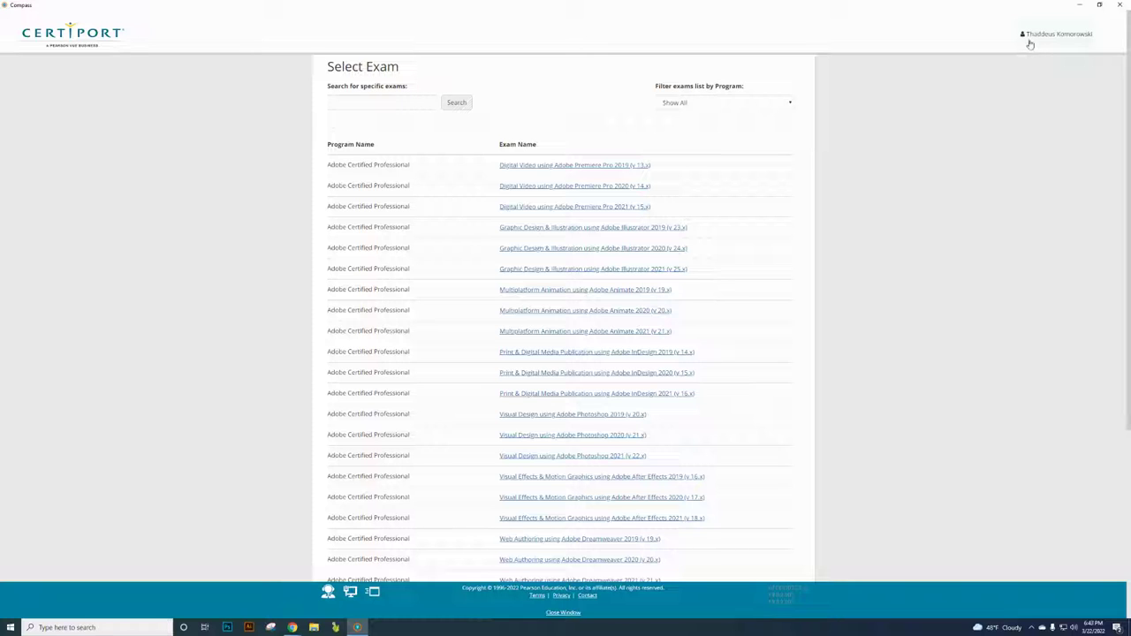
click(1052, 38)
- Log out and close Compass, then open a new tab in the Chrome mail window
click(1076, 59)
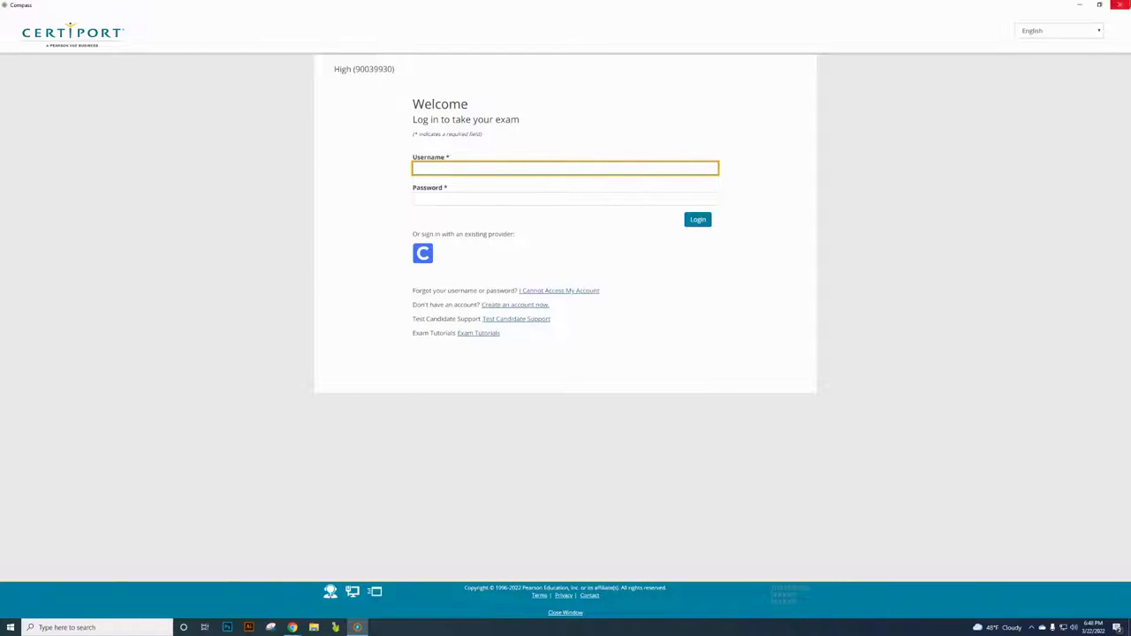
click(1119, 5)
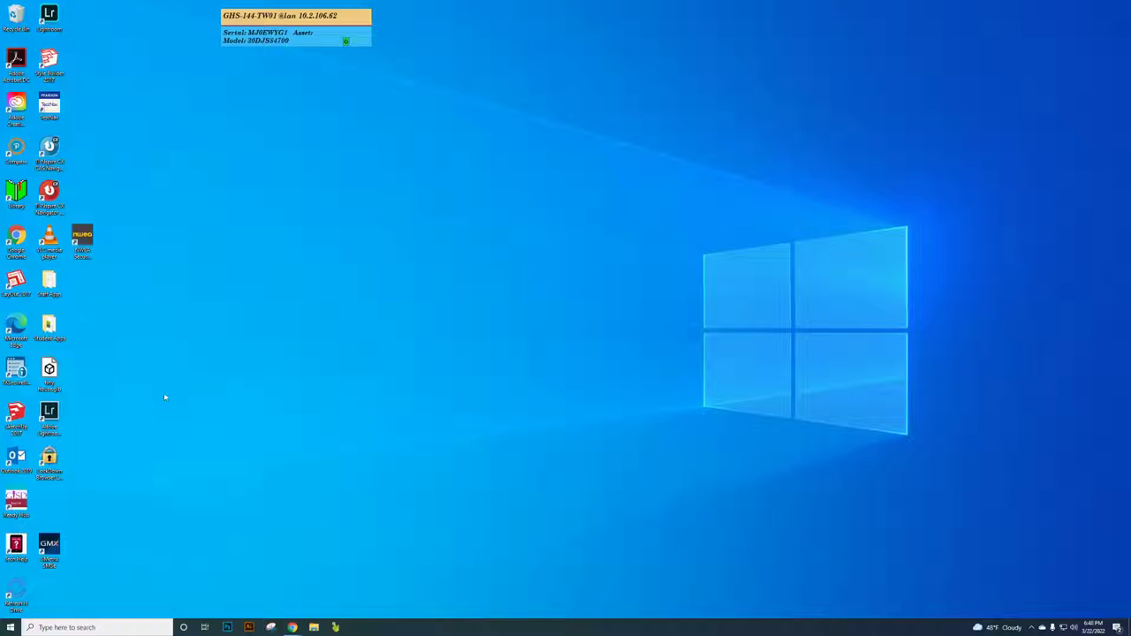
mouse_move(292, 626)
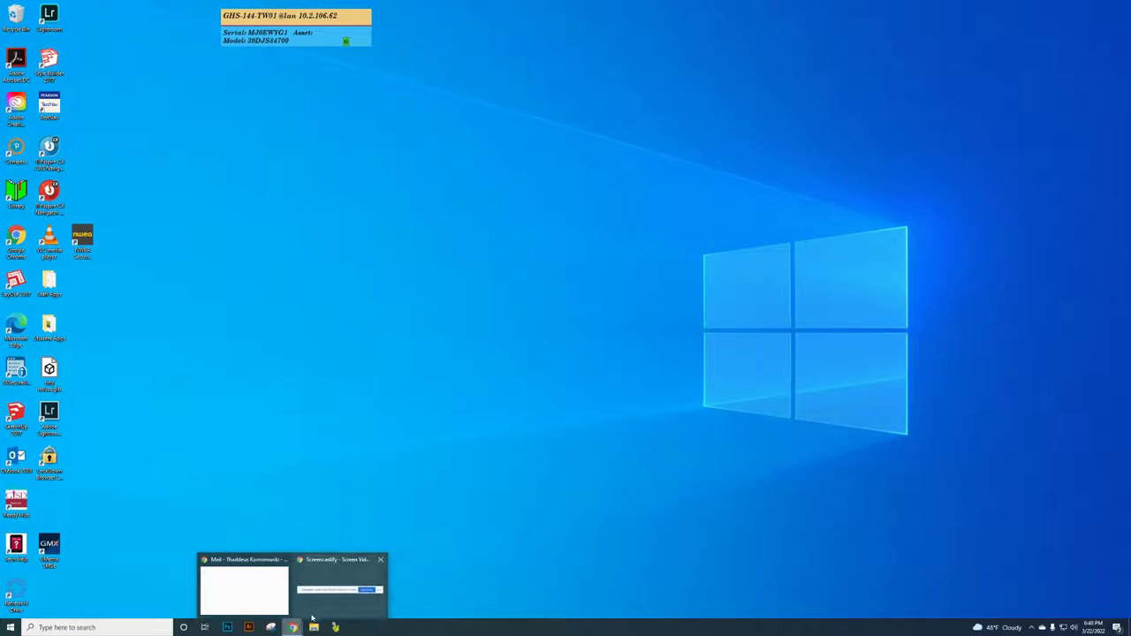
click(262, 591)
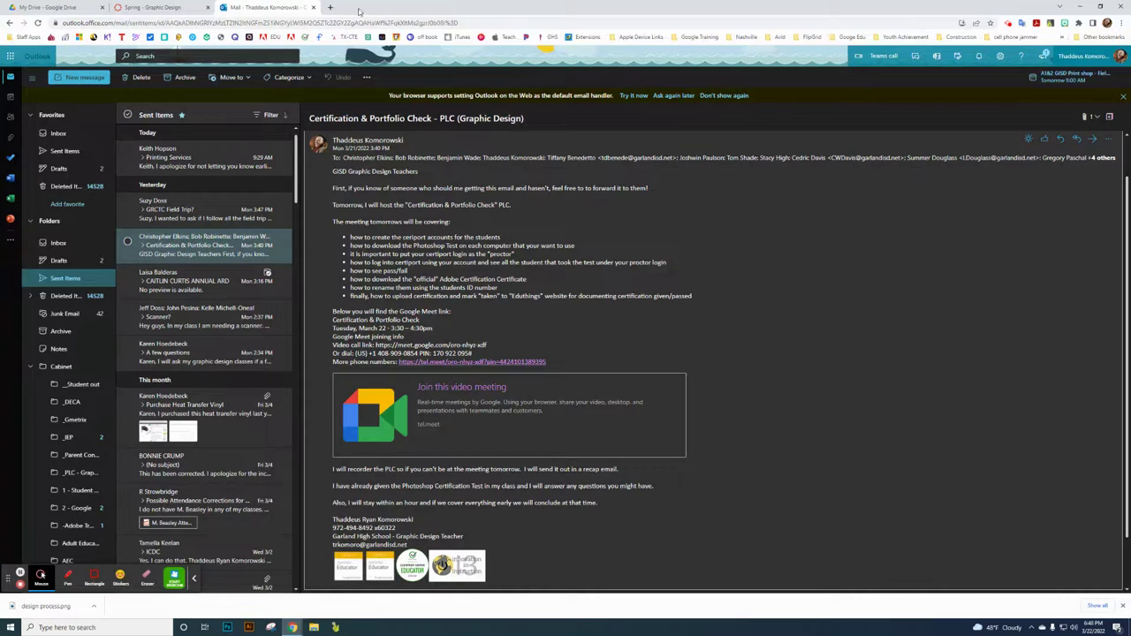
click(330, 7)
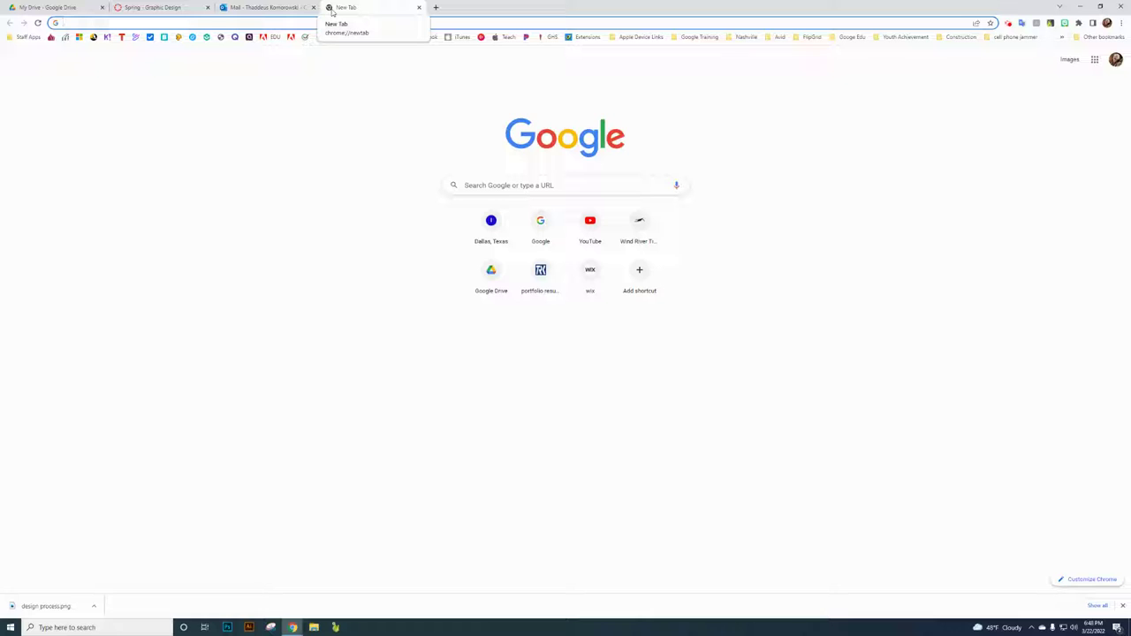
- Search Google for 'certiport' and open the Certiport Login result
click(482, 186)
text(certi)
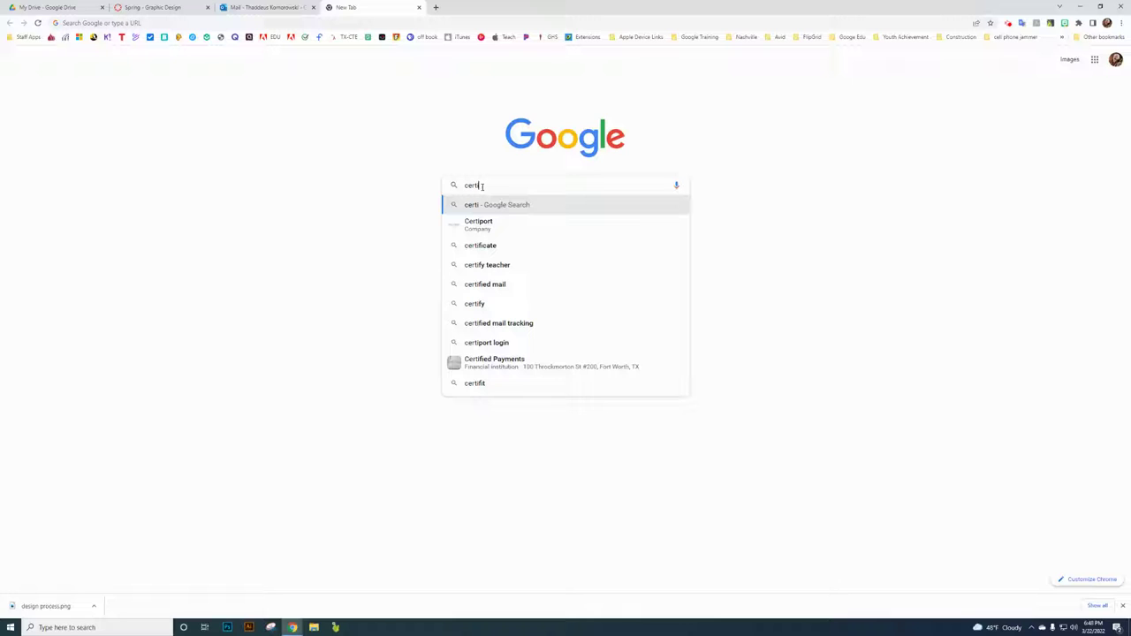
text(port)
key(Return)
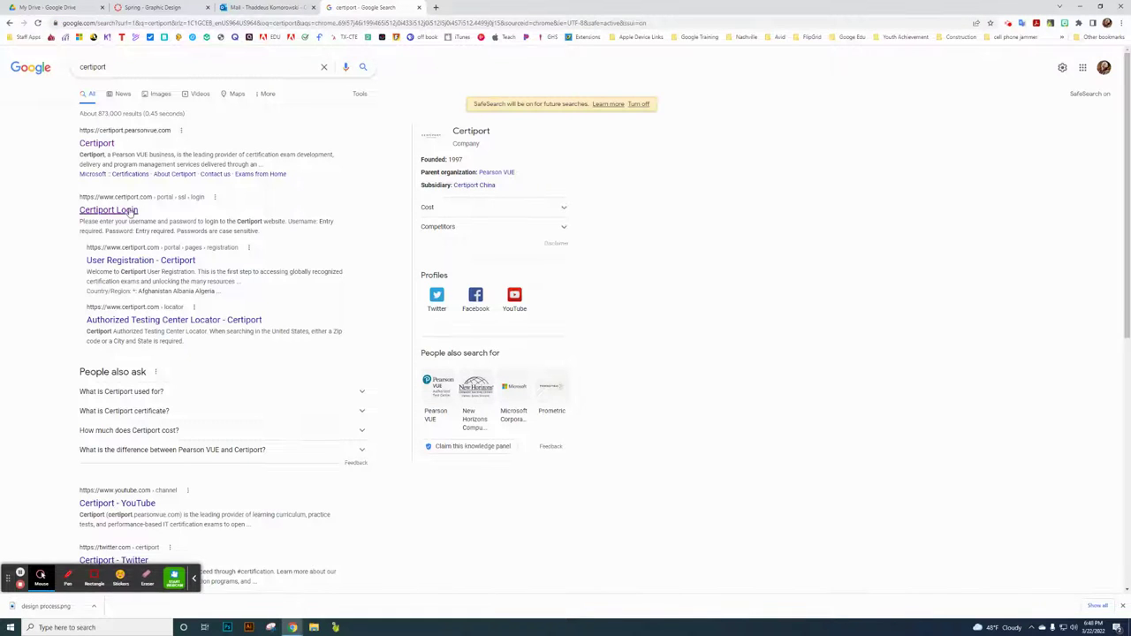
click(131, 211)
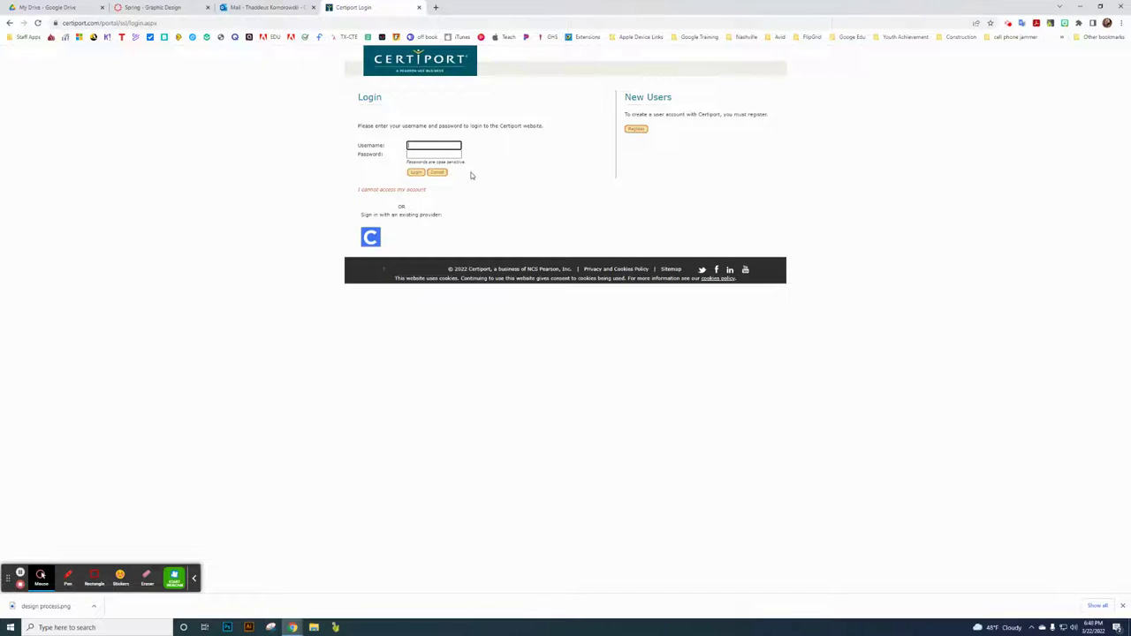
- Sign in to Certiport with the proctor username and password
text(s)
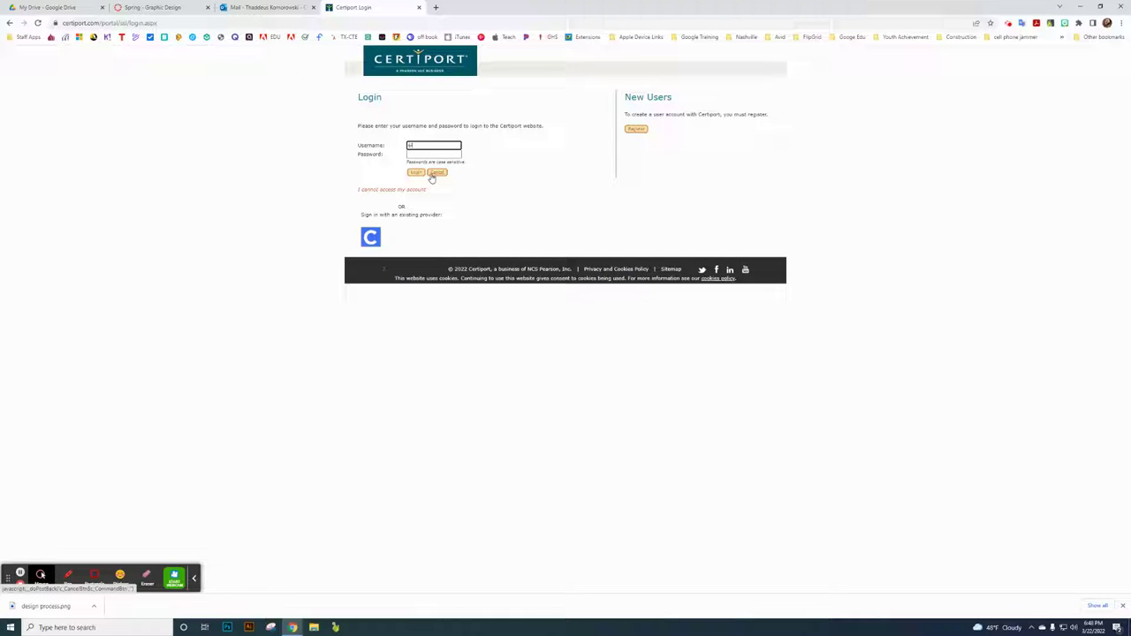
text(mith)
key(Tab)
text(••)
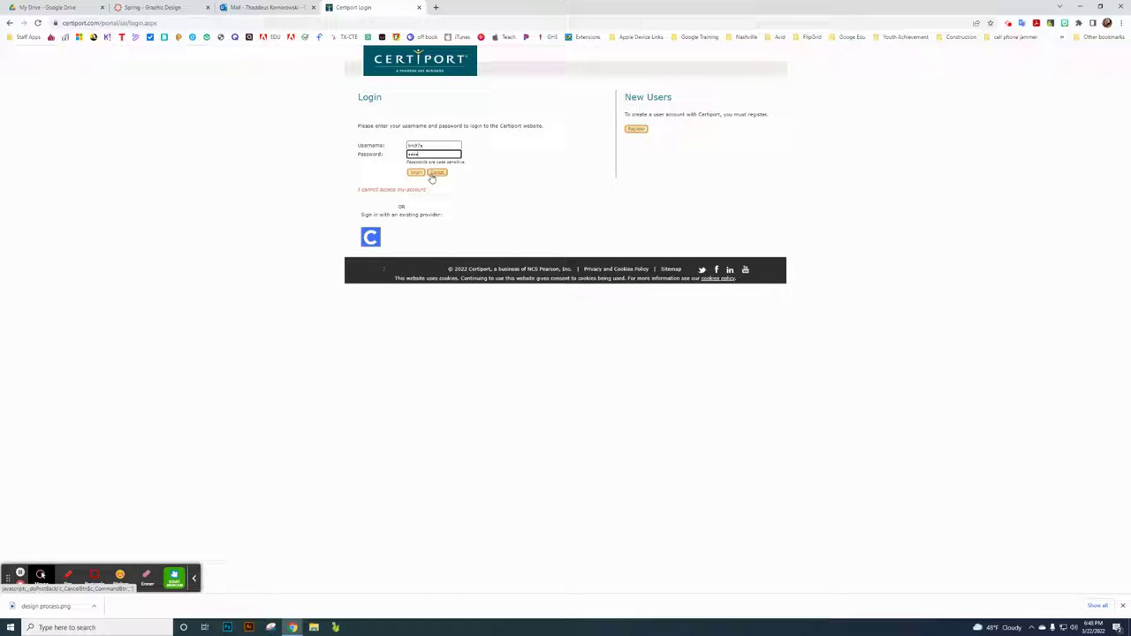
text(•••)
key(Return)
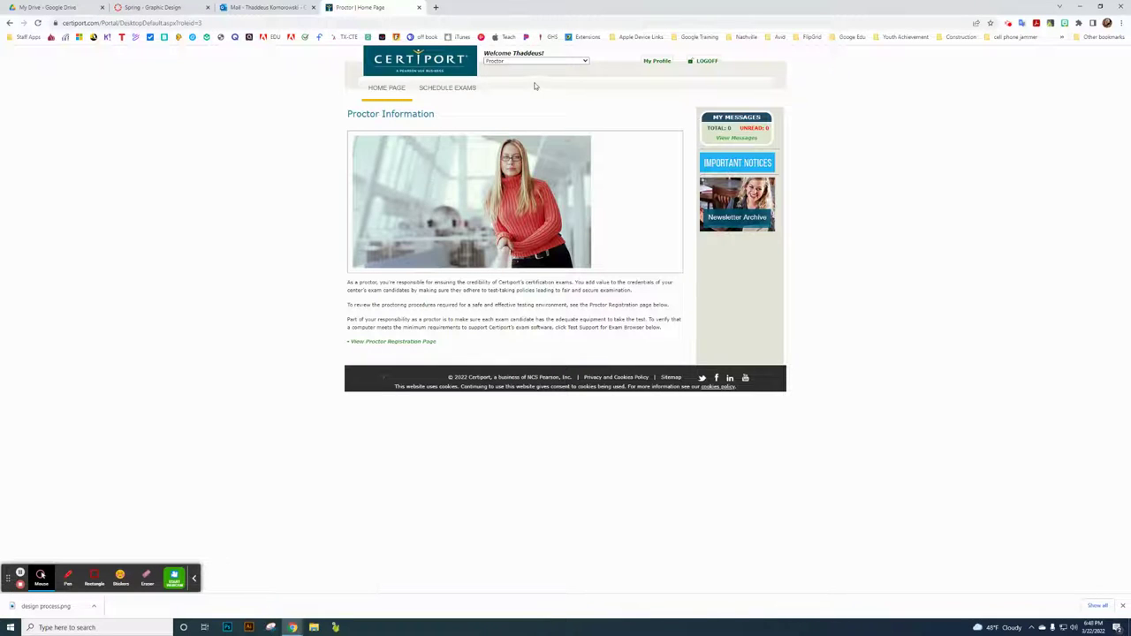
- Switch to the Organization Administrator role and open Reports > Exam Result Reprint
click(521, 62)
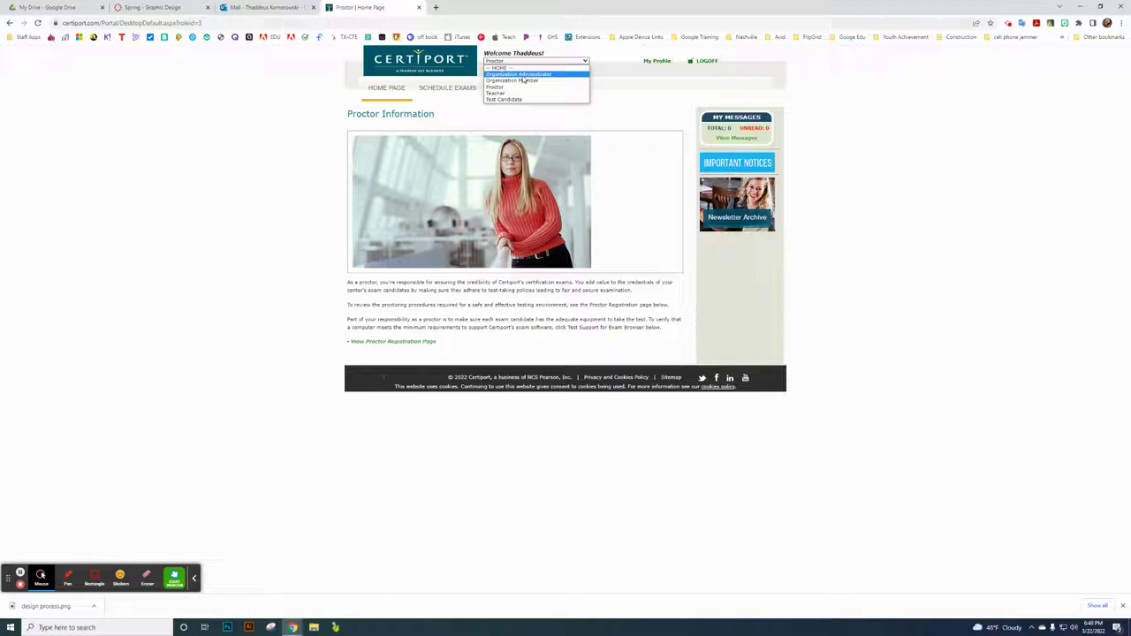
click(521, 76)
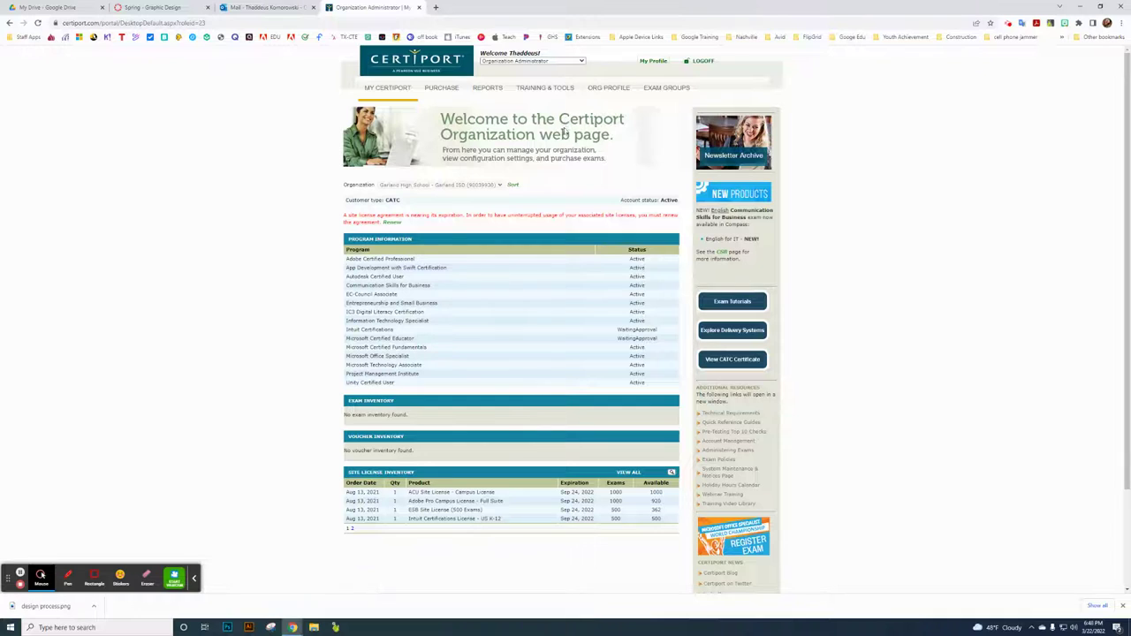
mouse_move(486, 93)
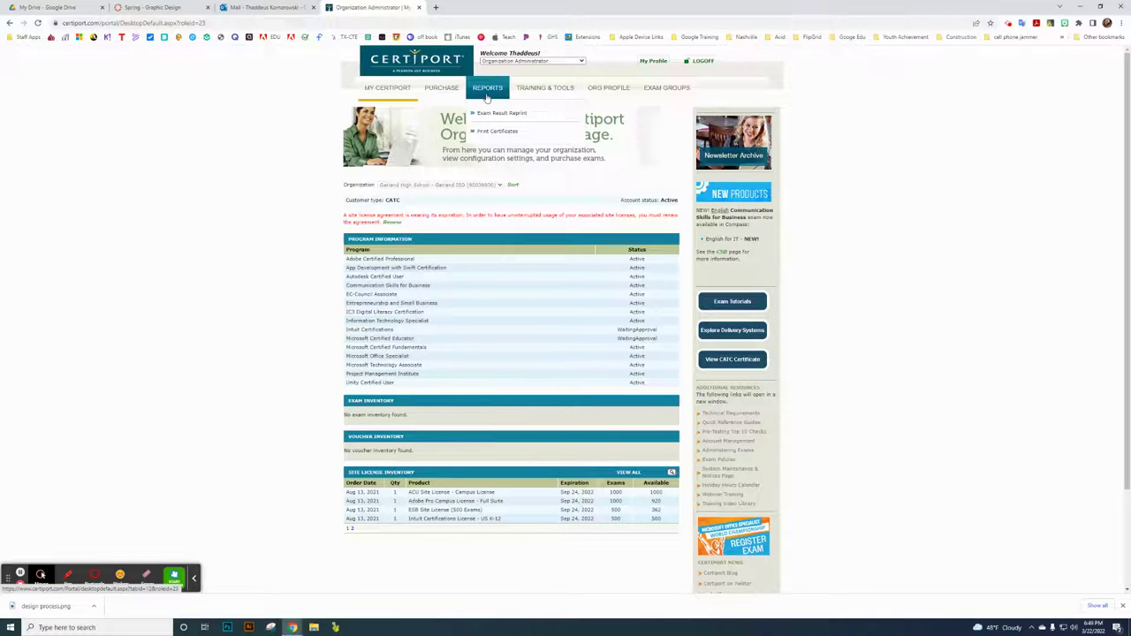
click(495, 115)
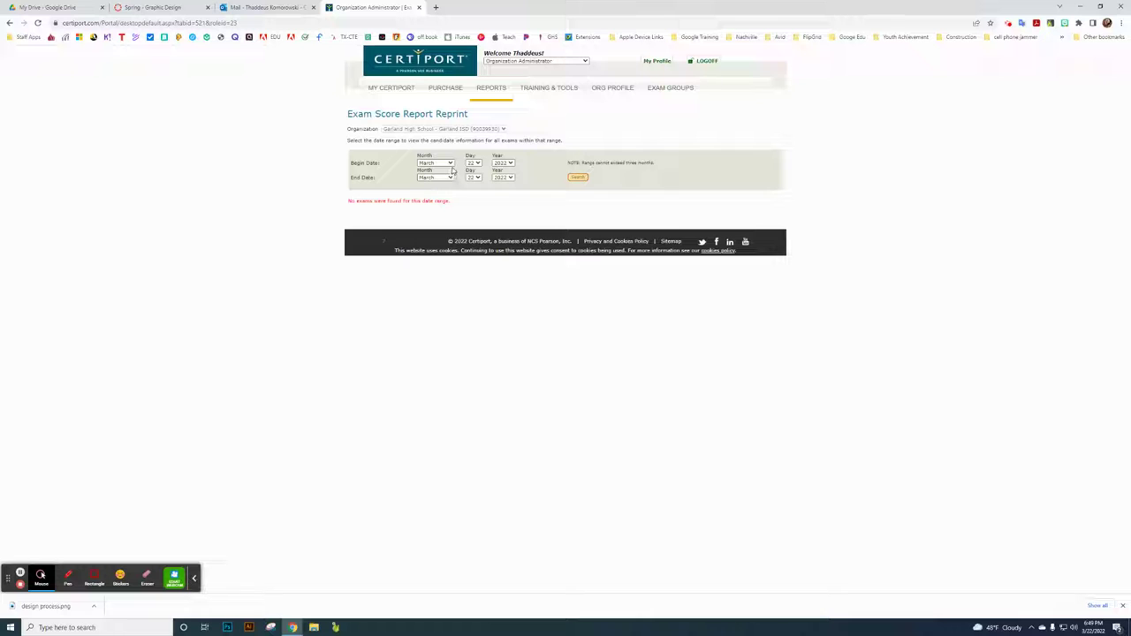
- Set the begin date month to February and search for exam results
click(450, 164)
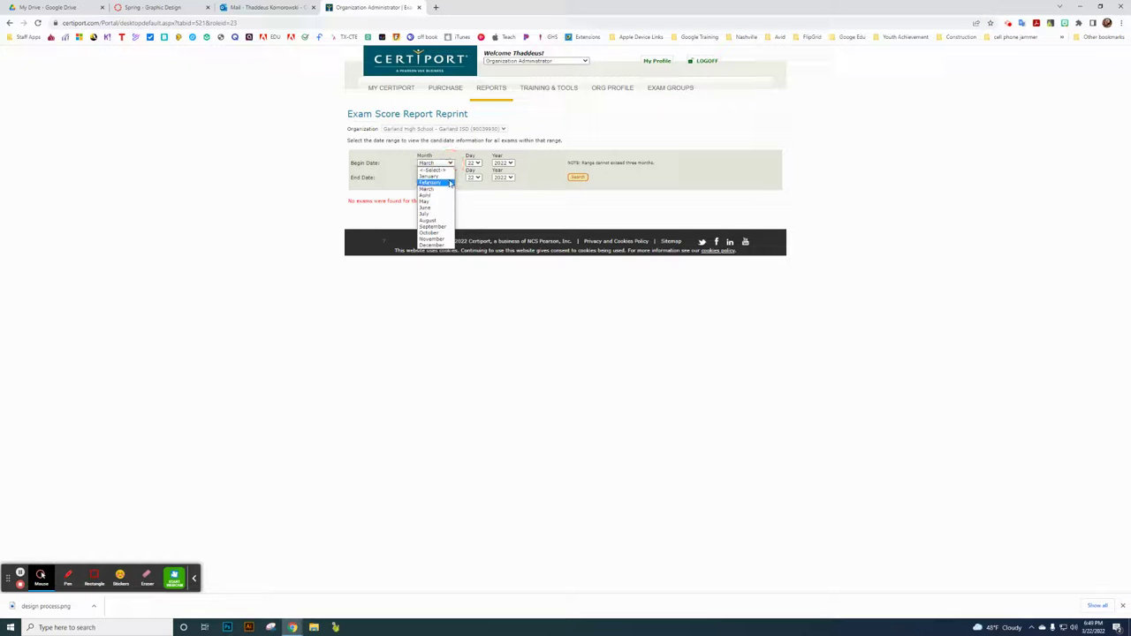
click(450, 183)
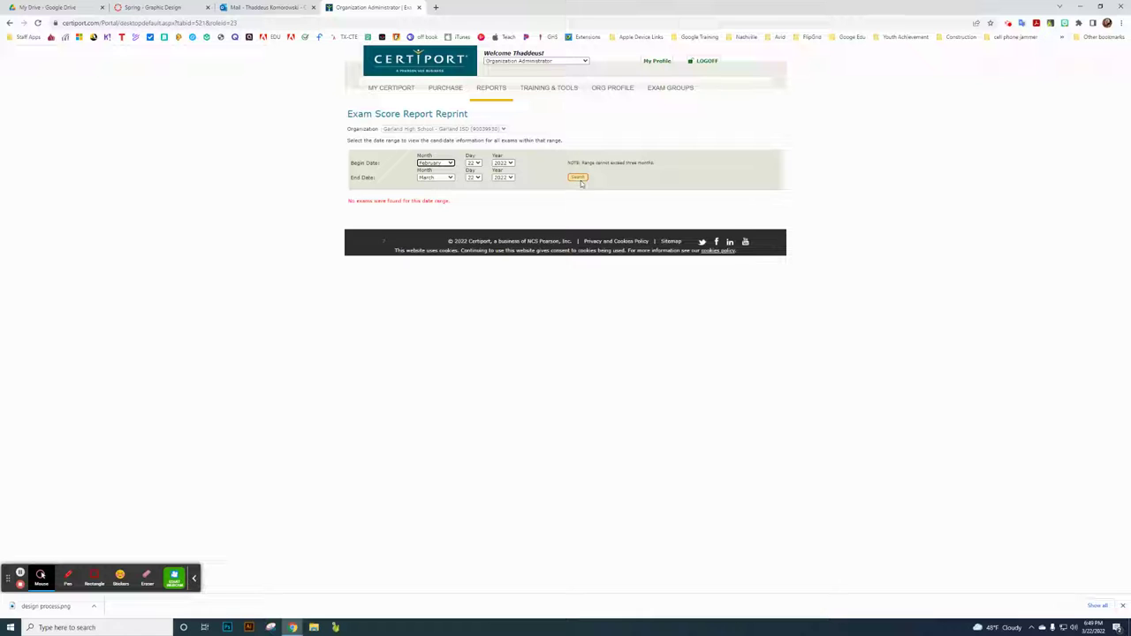
click(578, 178)
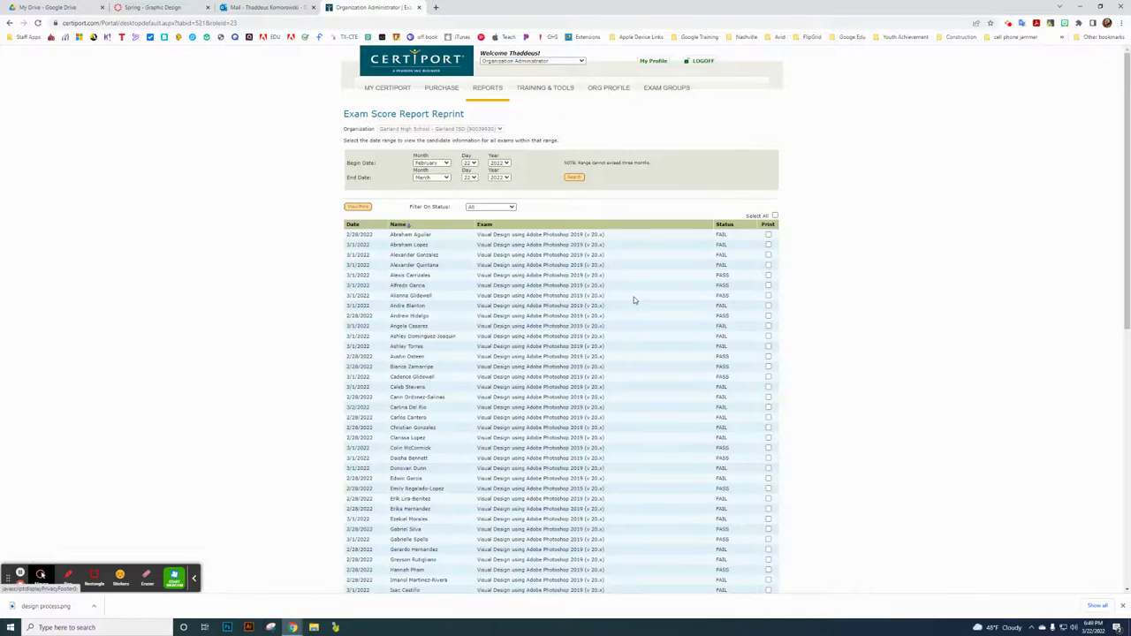
scroll(702, 321, down, 1)
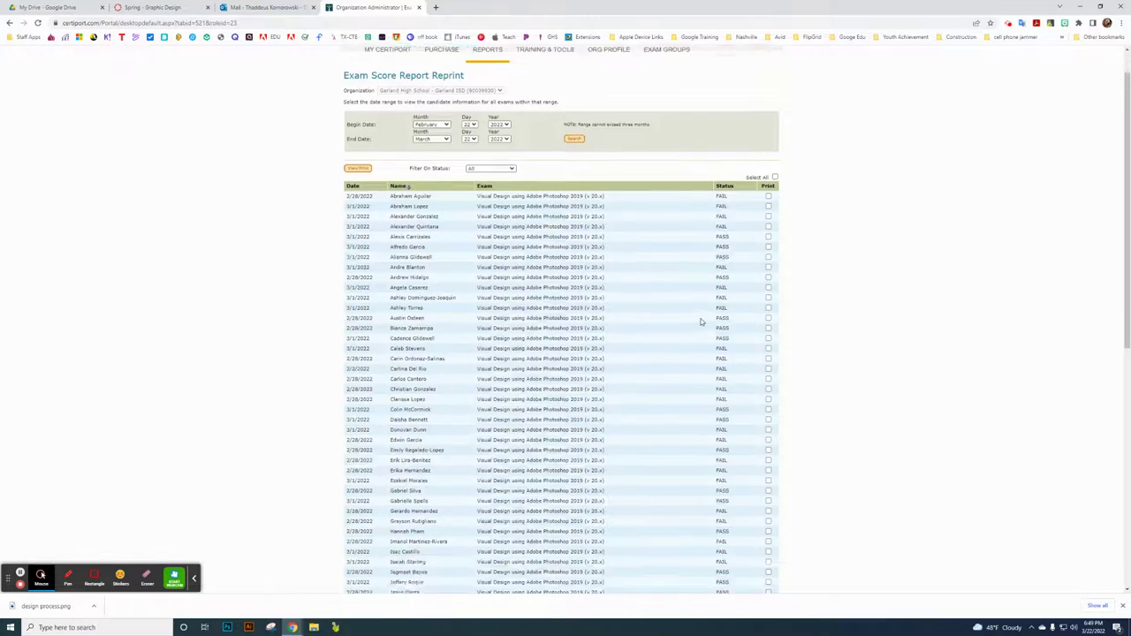
scroll(702, 325, down, 6)
scroll(699, 330, up, 8)
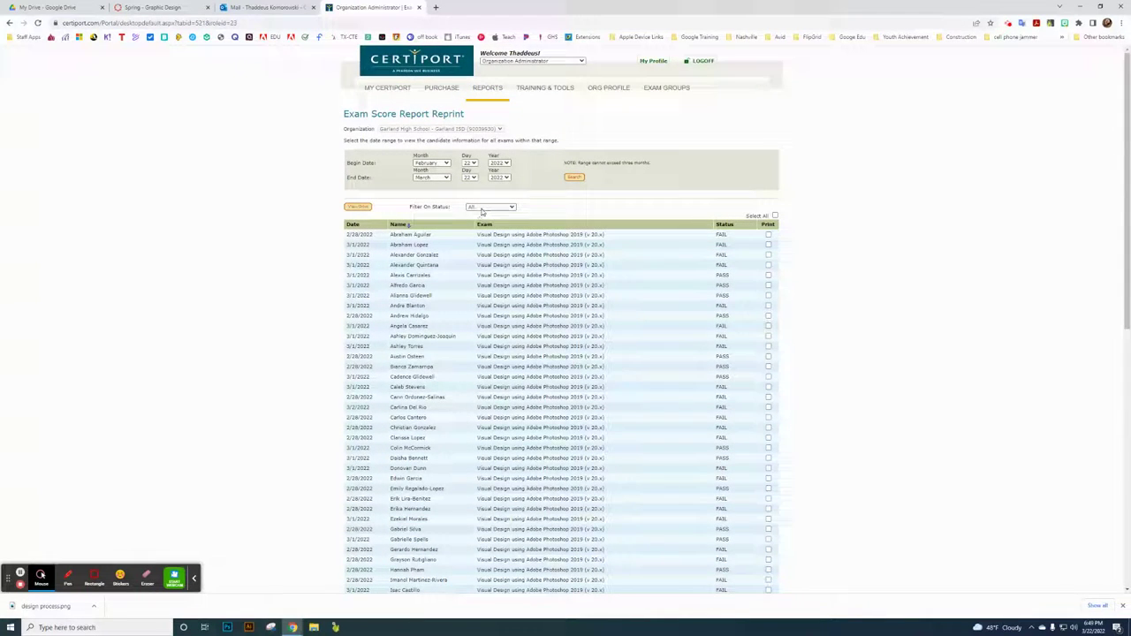
- Mark the first two Photoshop exam results for printing
click(769, 235)
click(768, 245)
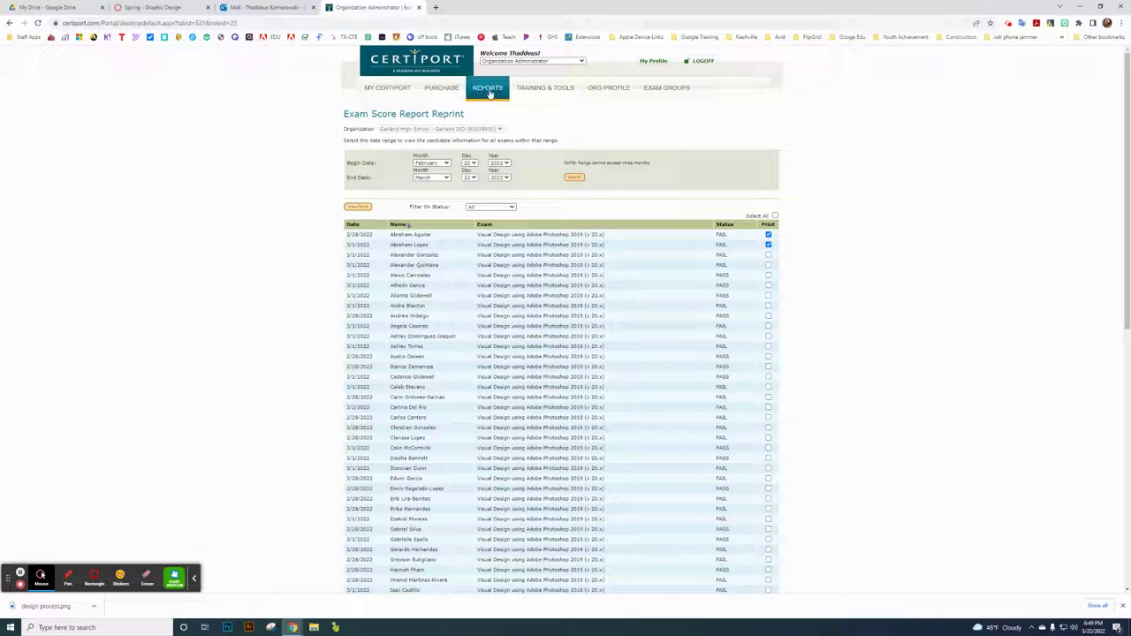
mouse_move(487, 88)
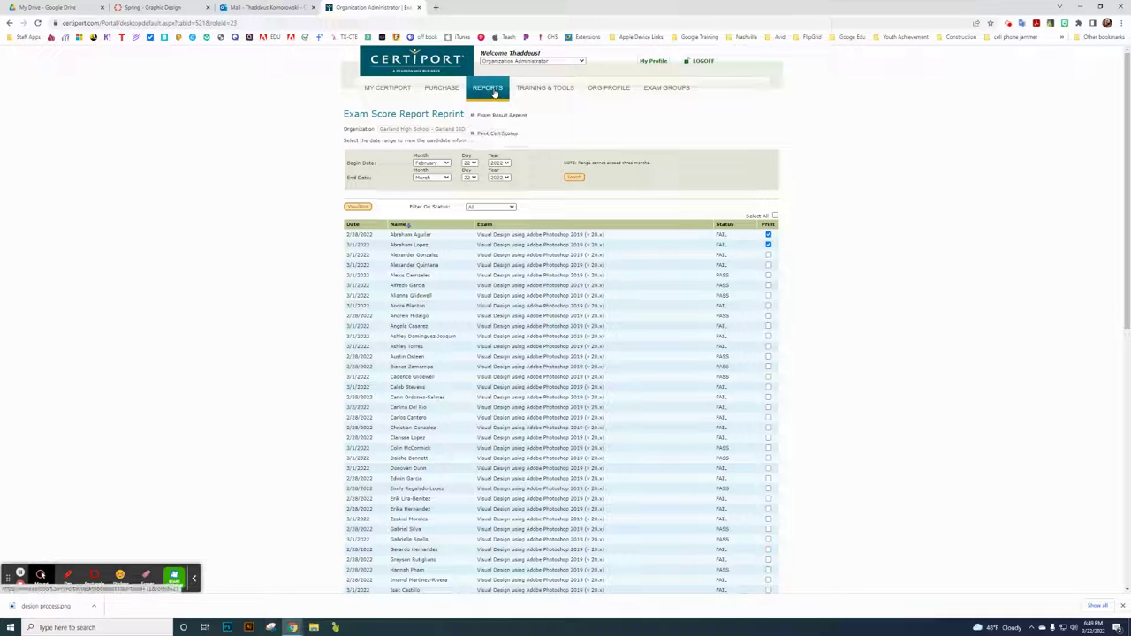
- Open Print Certificates and list certificates earned in the Past 30 Days
click(509, 135)
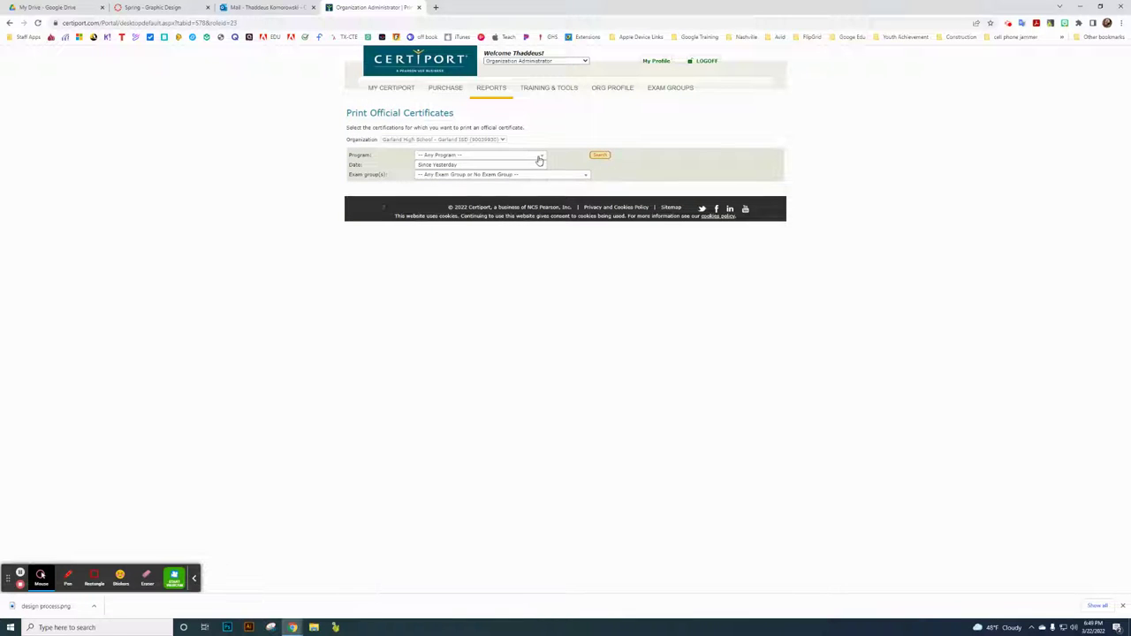
click(601, 155)
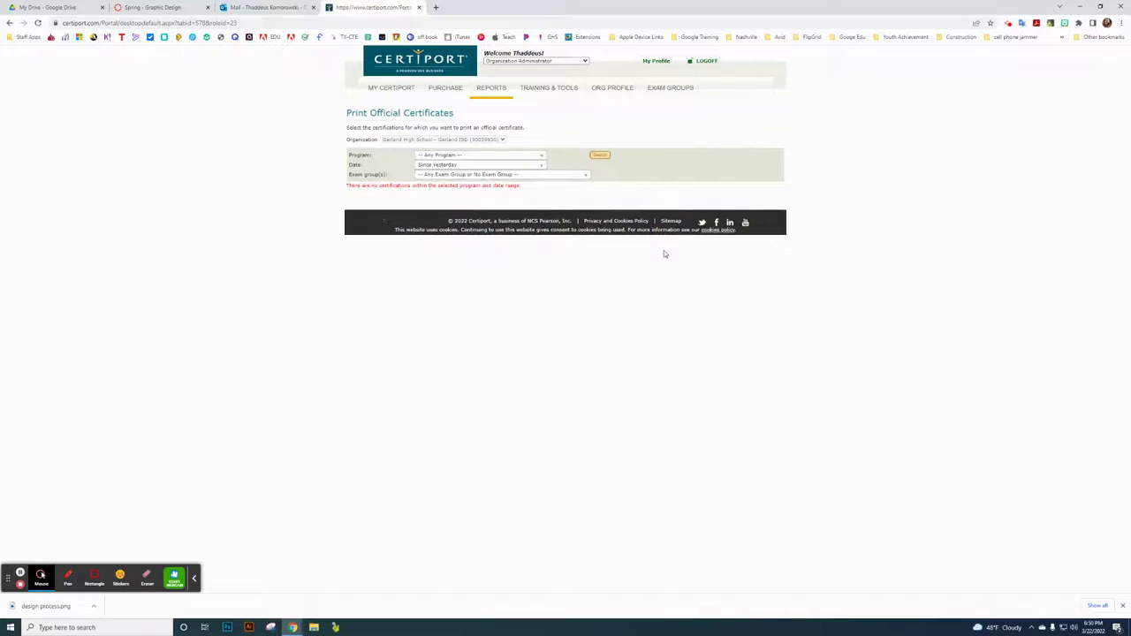
click(539, 166)
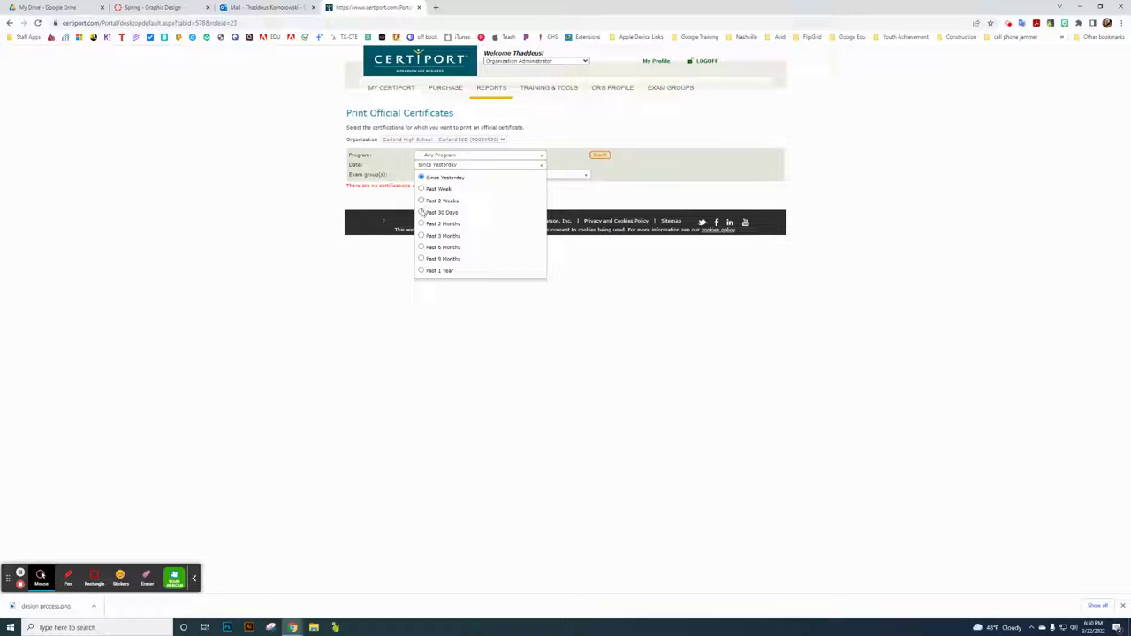
click(424, 212)
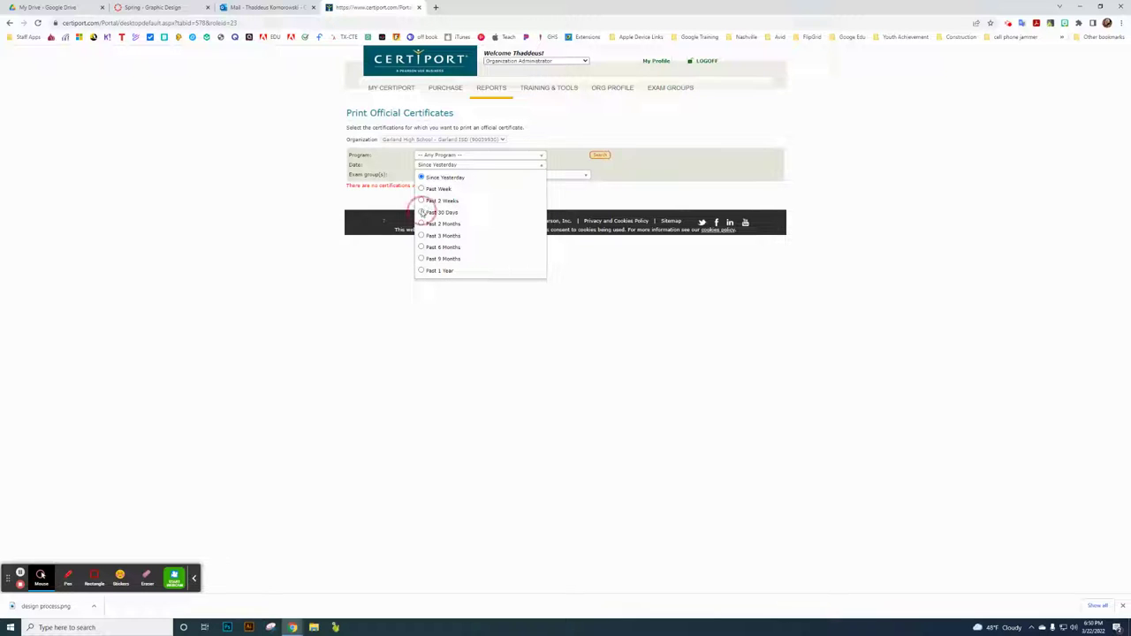
click(601, 156)
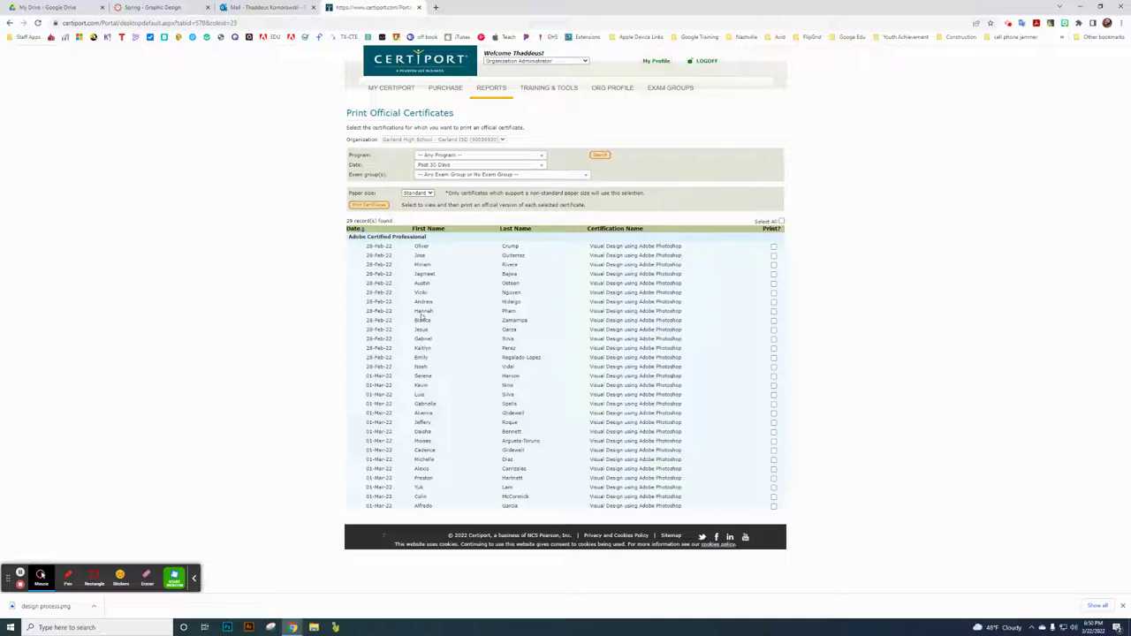
mouse_move(491, 88)
- Download the first student's Photoshop certificate as a PDF and bring up File Explorer
click(774, 247)
click(371, 206)
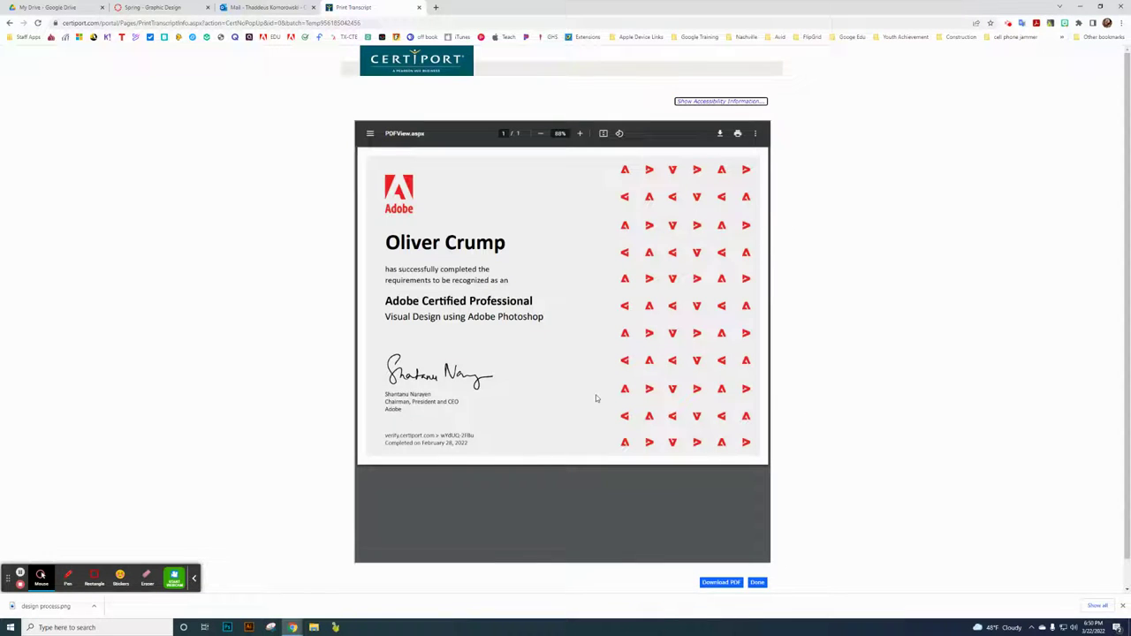
click(724, 584)
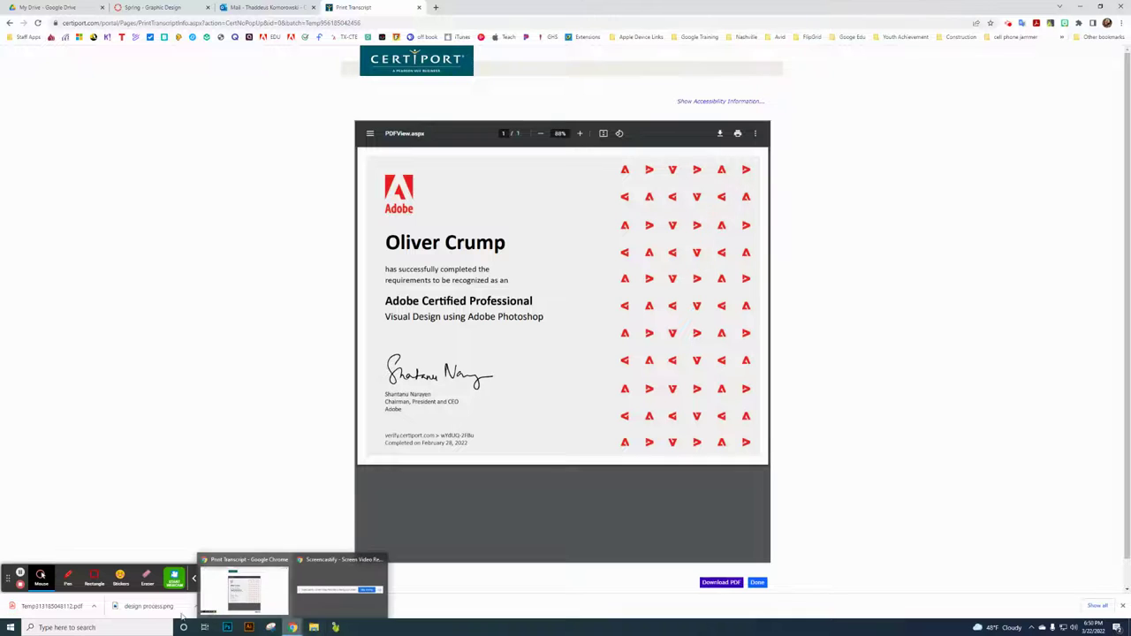
click(314, 627)
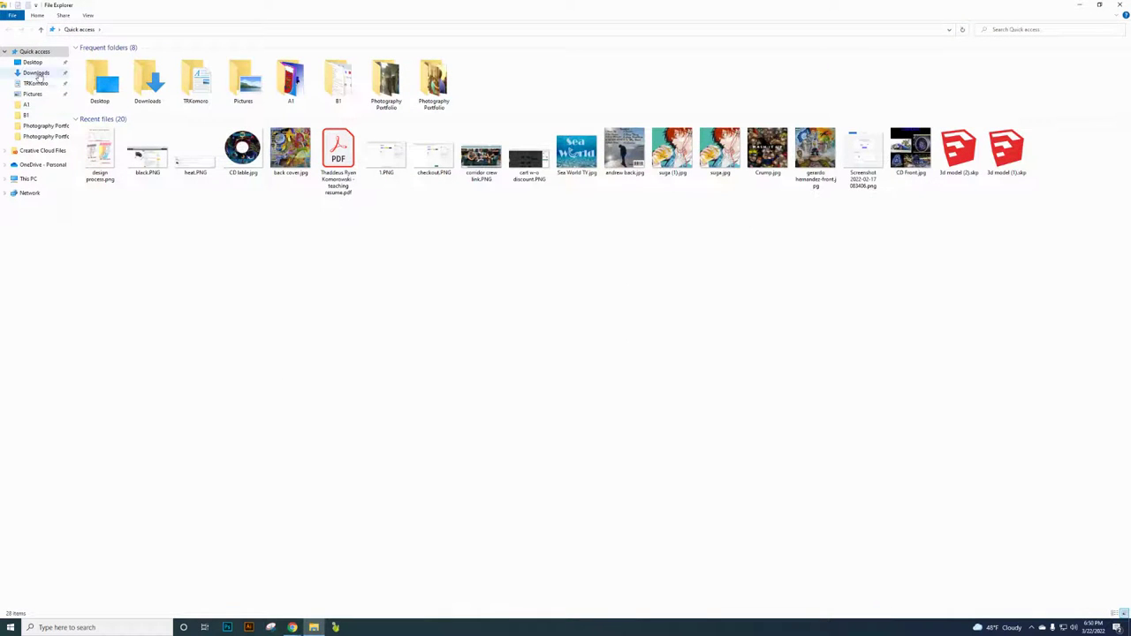
- Open the downloaded certificate PDF in Downloads to check it, then close it
click(41, 73)
click(107, 71)
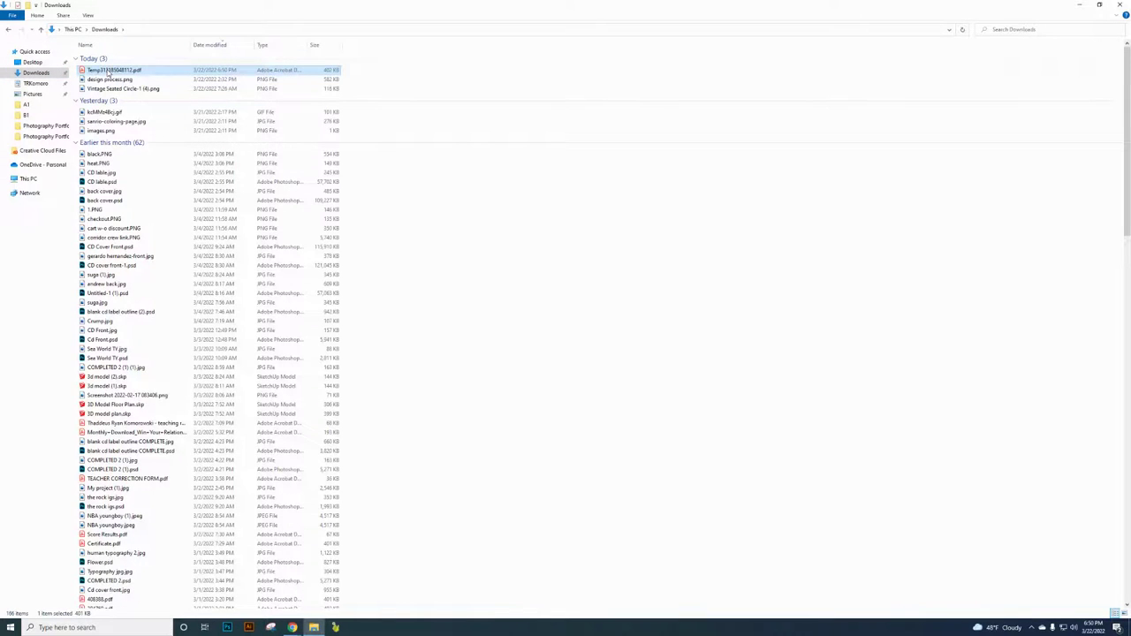
double_click(107, 71)
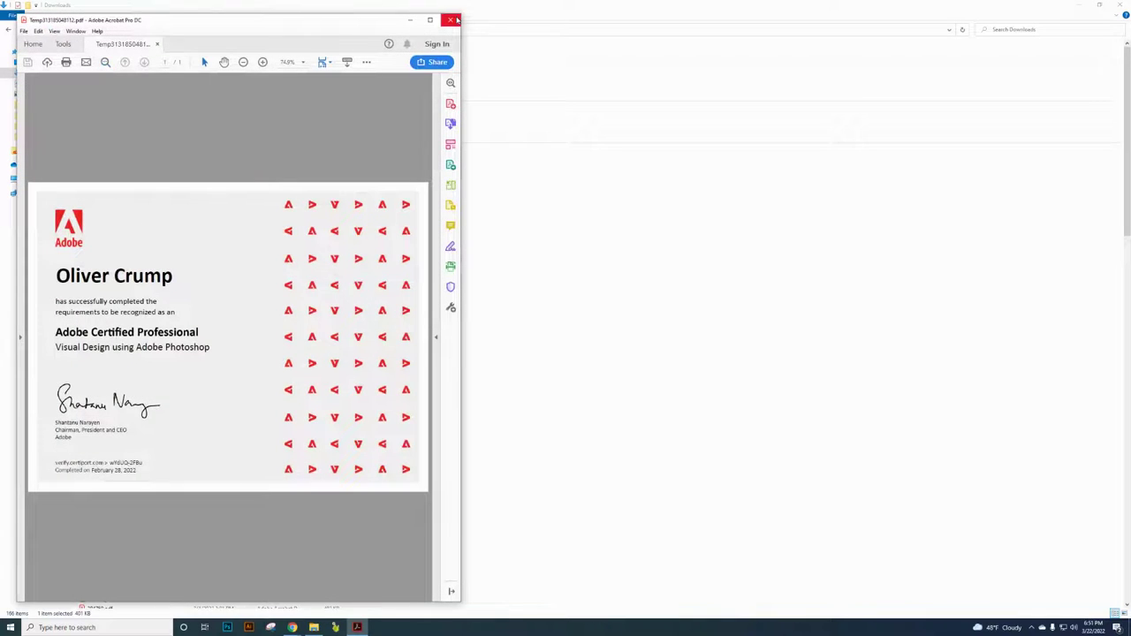
click(453, 19)
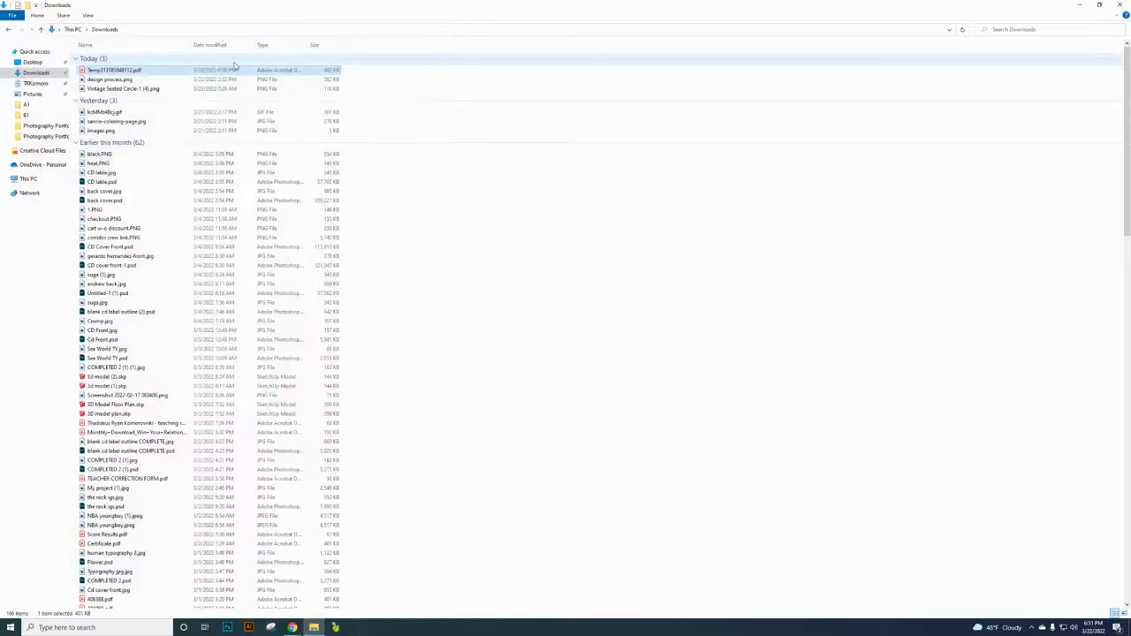
- Rename the certificate PDF to 261865 and return to Chrome's certificate preview
click(128, 75)
key(BackSpace)
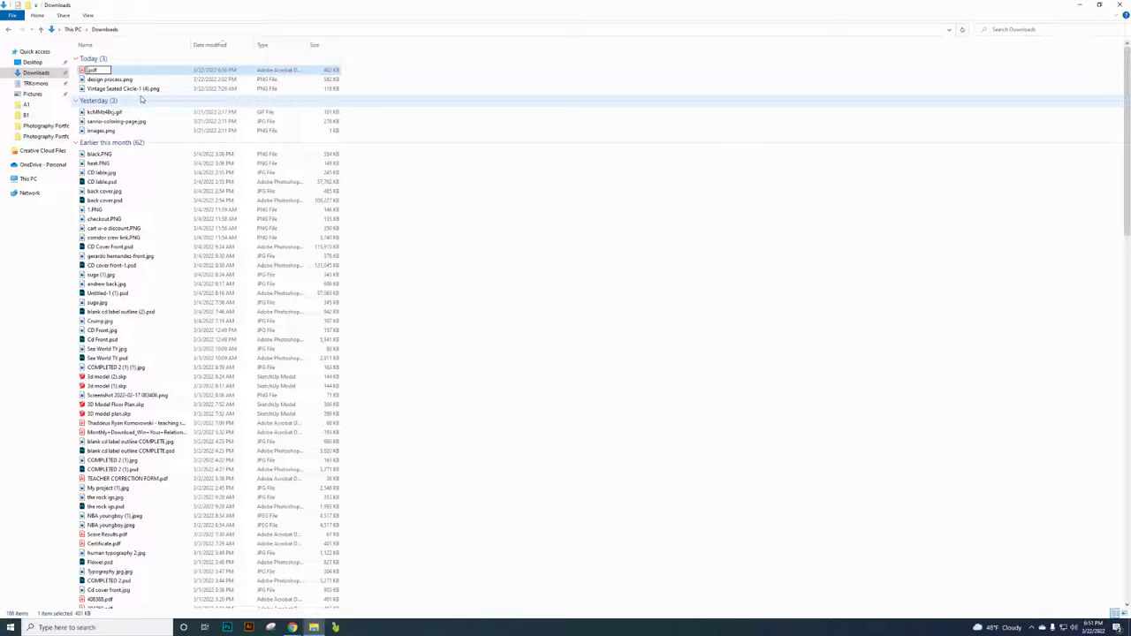
key(Return)
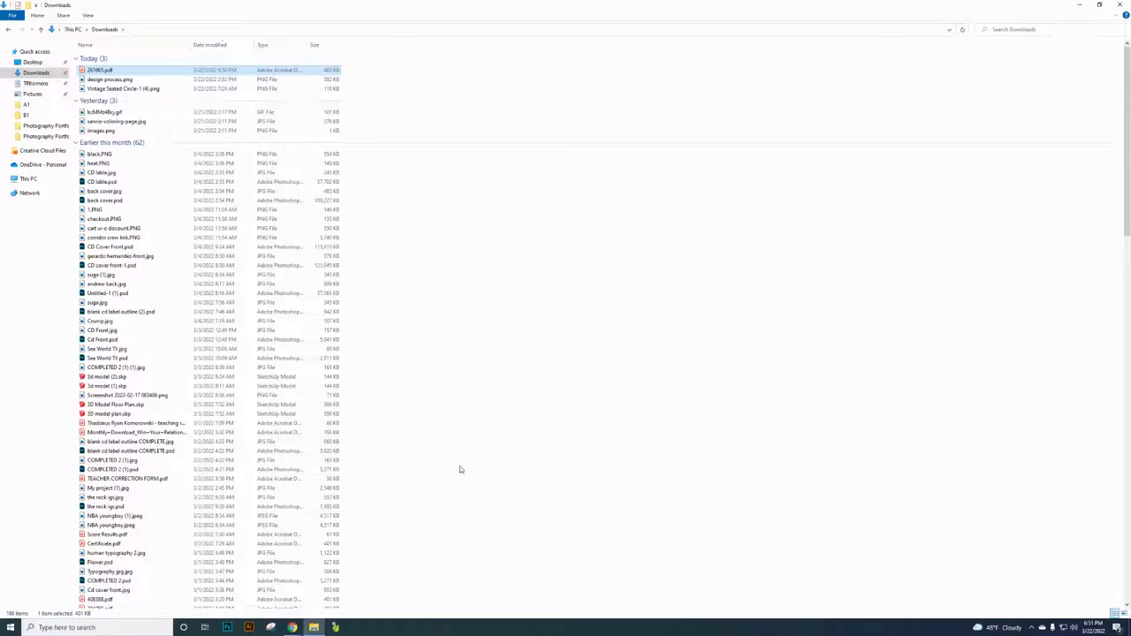
click(291, 628)
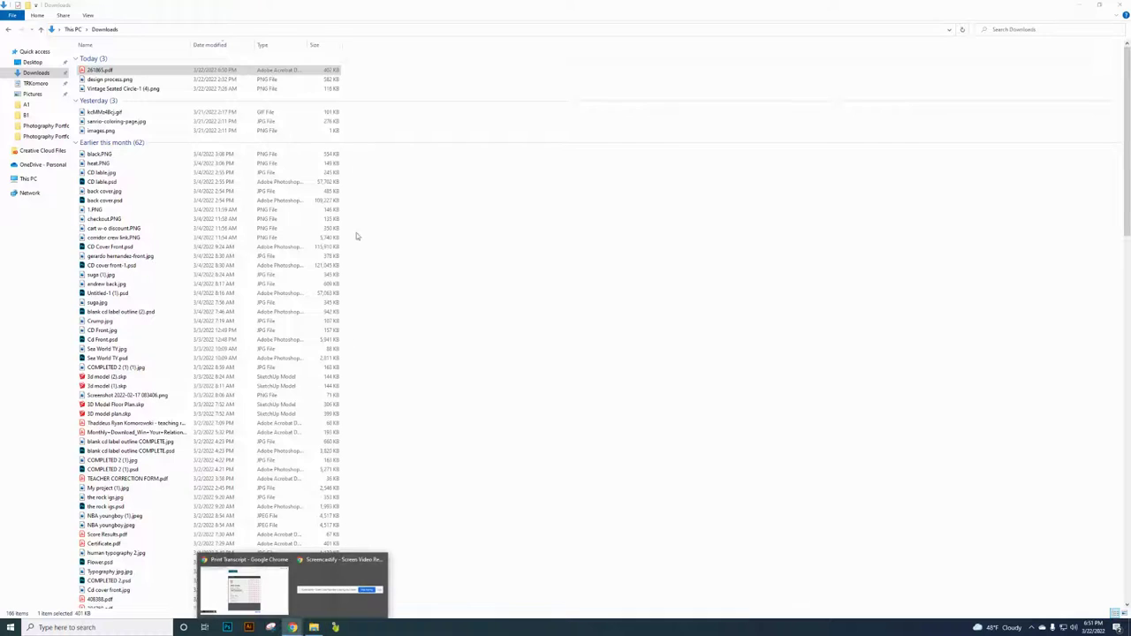
click(244, 585)
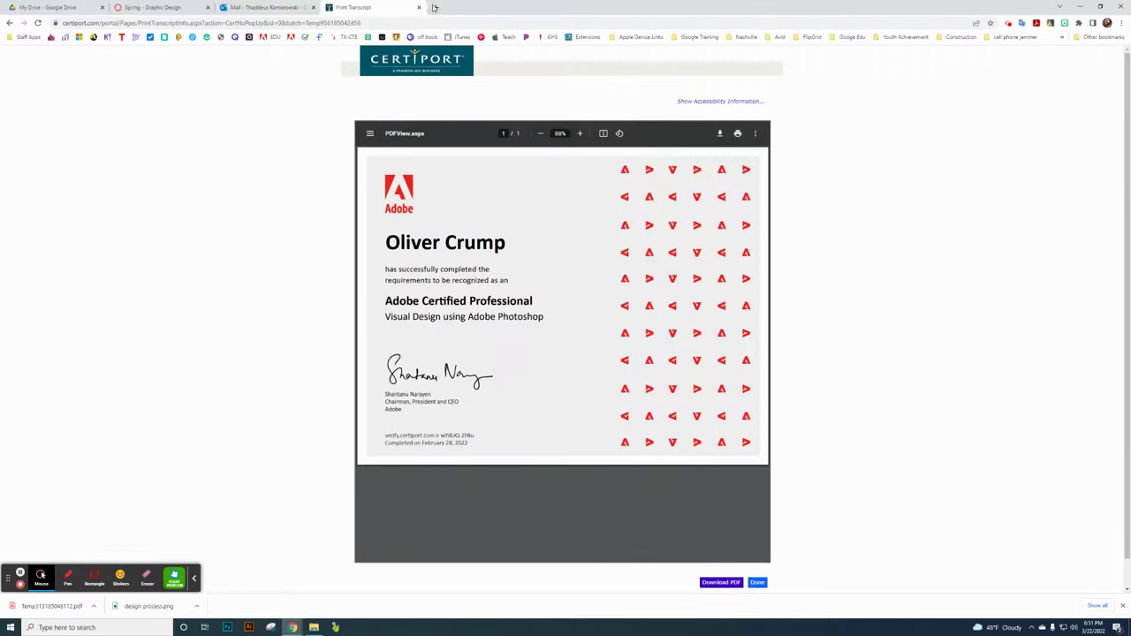
- In a new tab, search 'eduthings' and open the CTE Coding by Eduthings home page
click(434, 7)
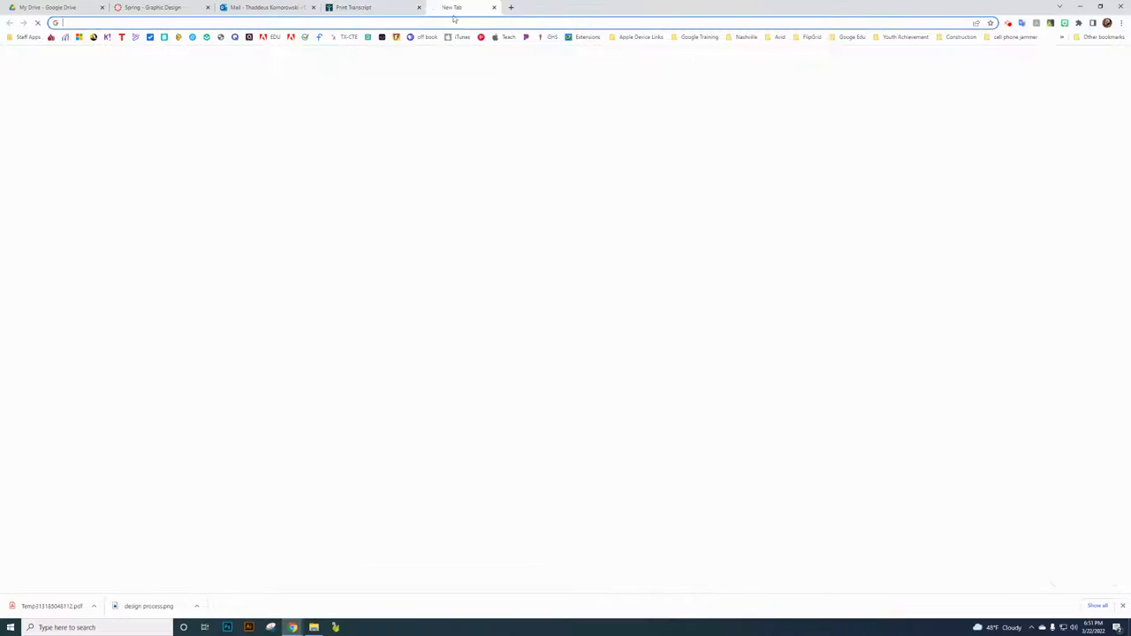
click(519, 23)
text(edu)
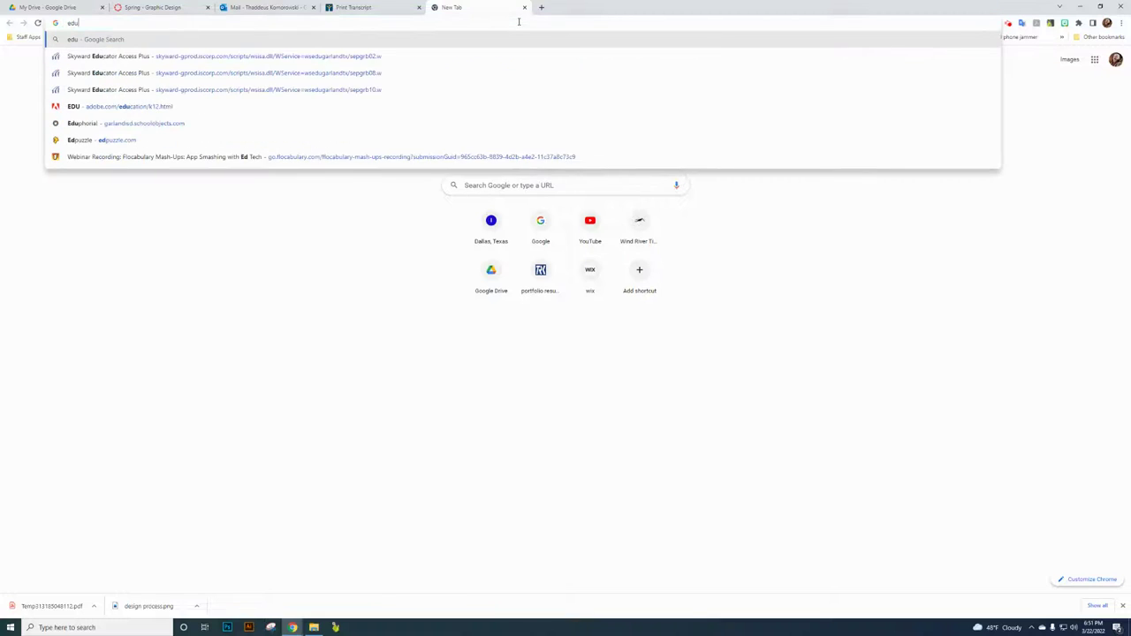
text(things)
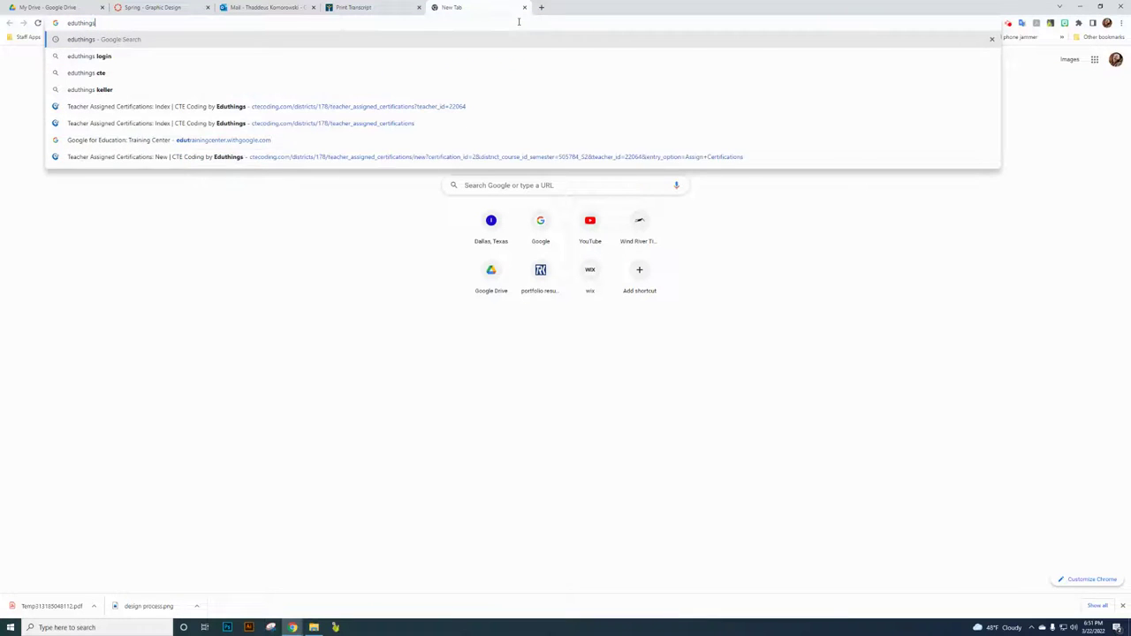
key(Return)
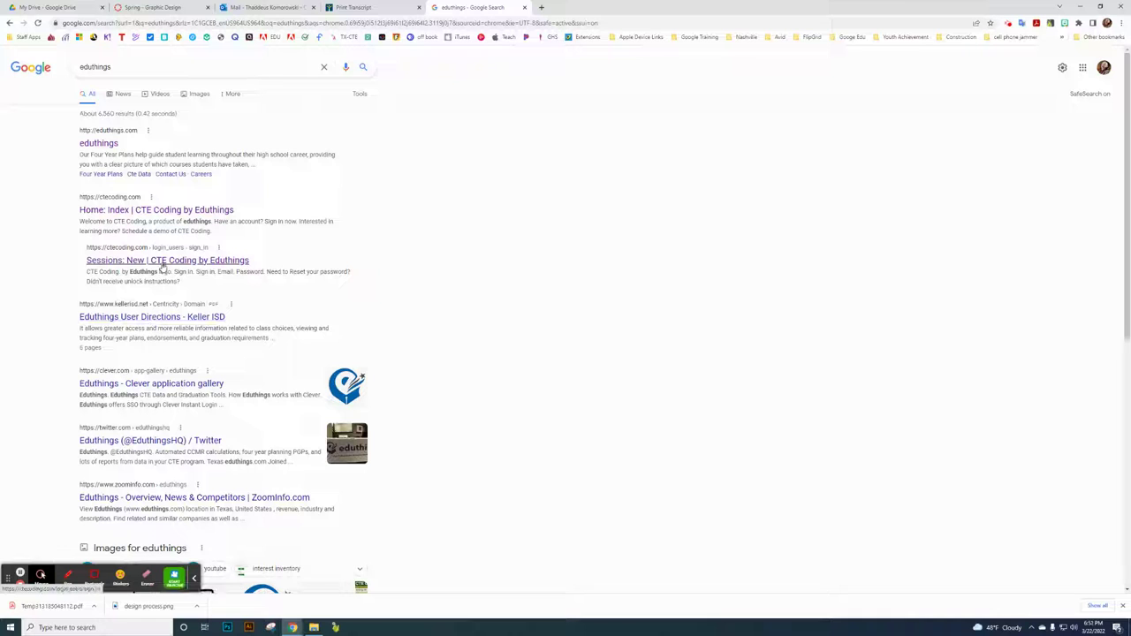
click(146, 213)
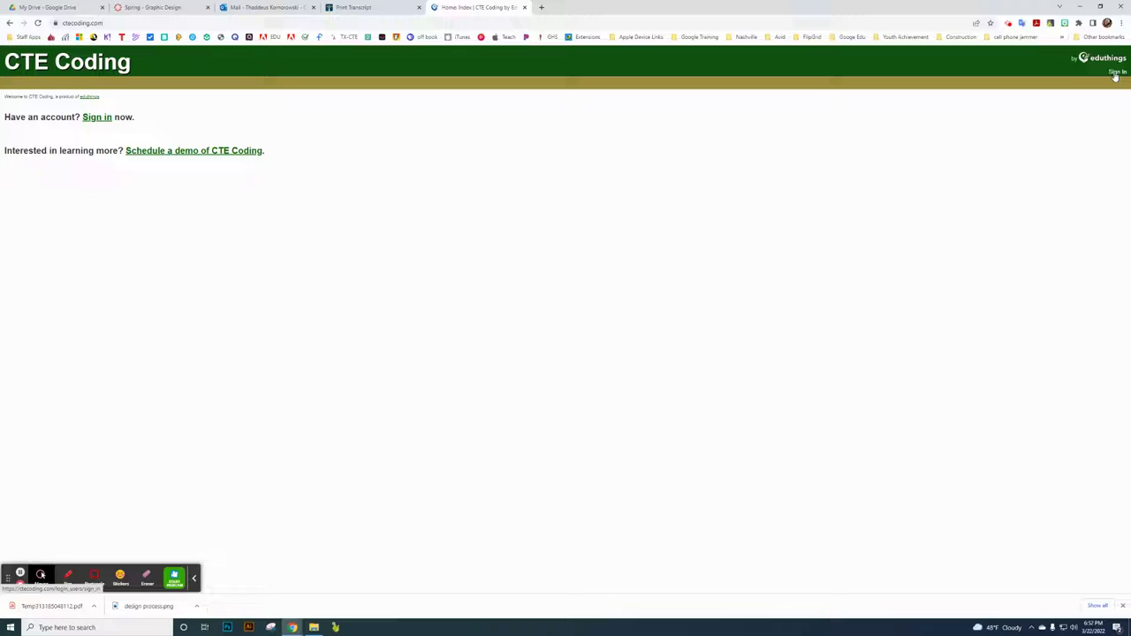
- Sign in to CTE Coding with the school email address and password
click(1115, 74)
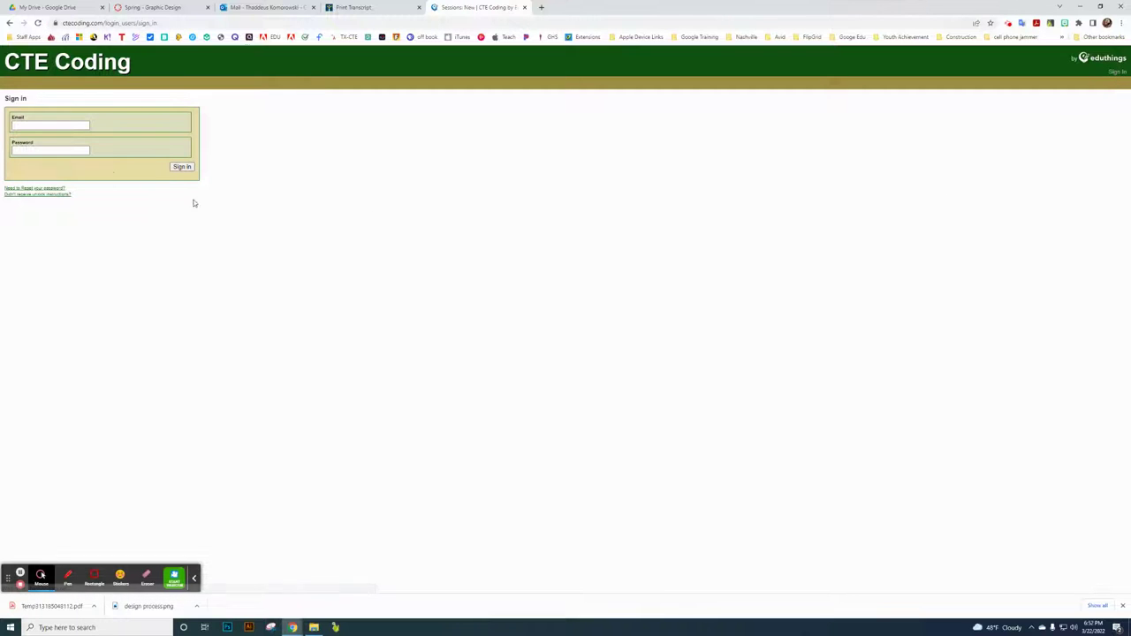
click(66, 126)
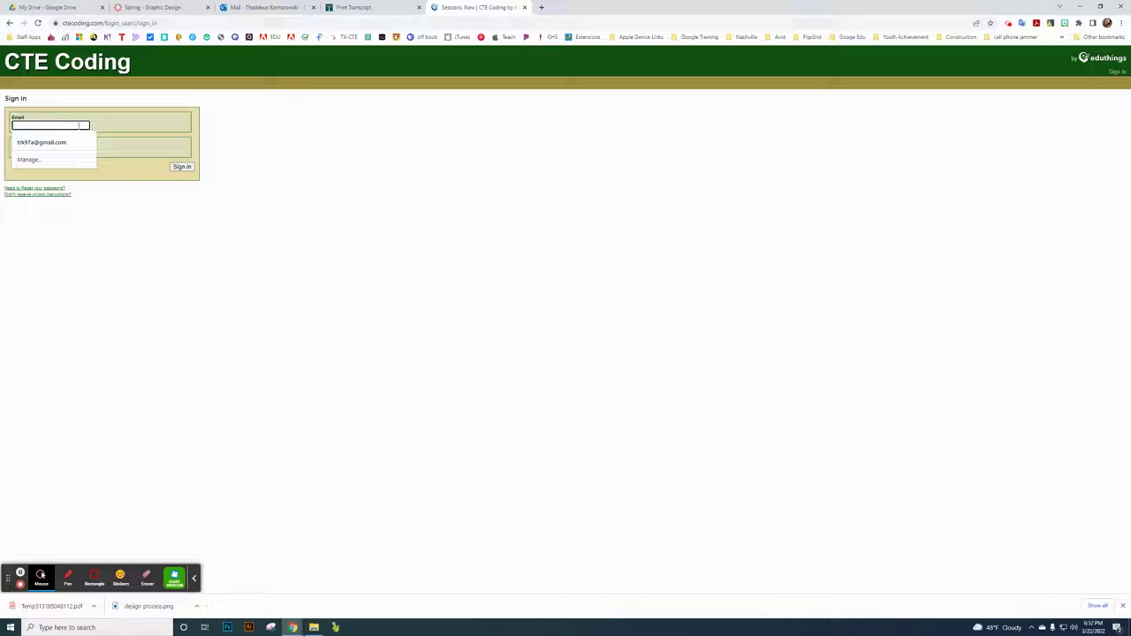
click(105, 247)
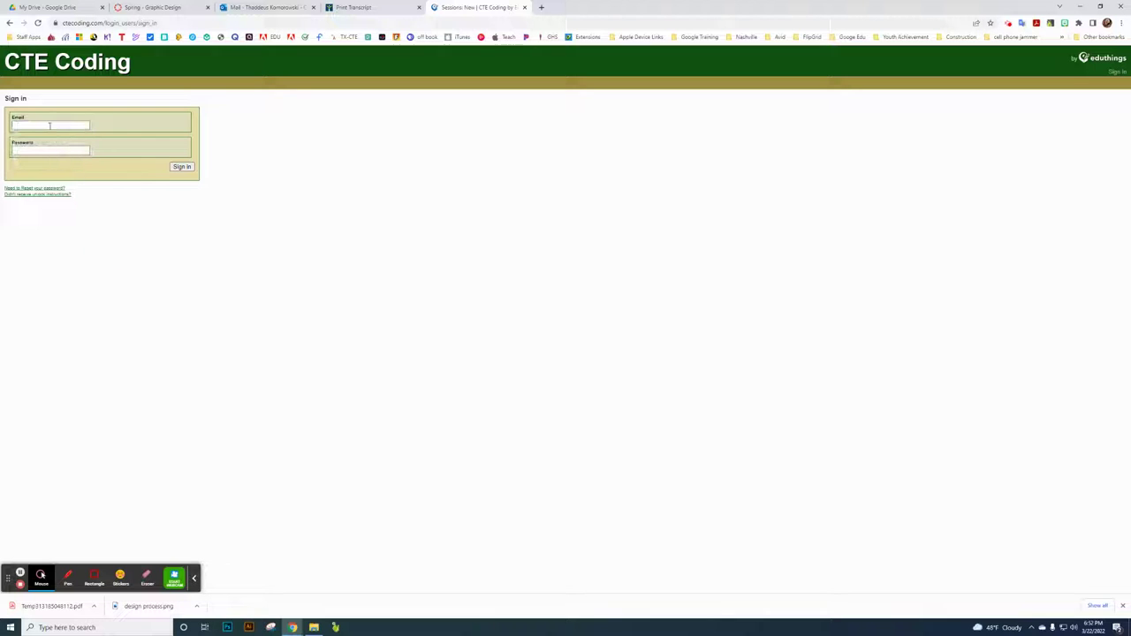
click(48, 127)
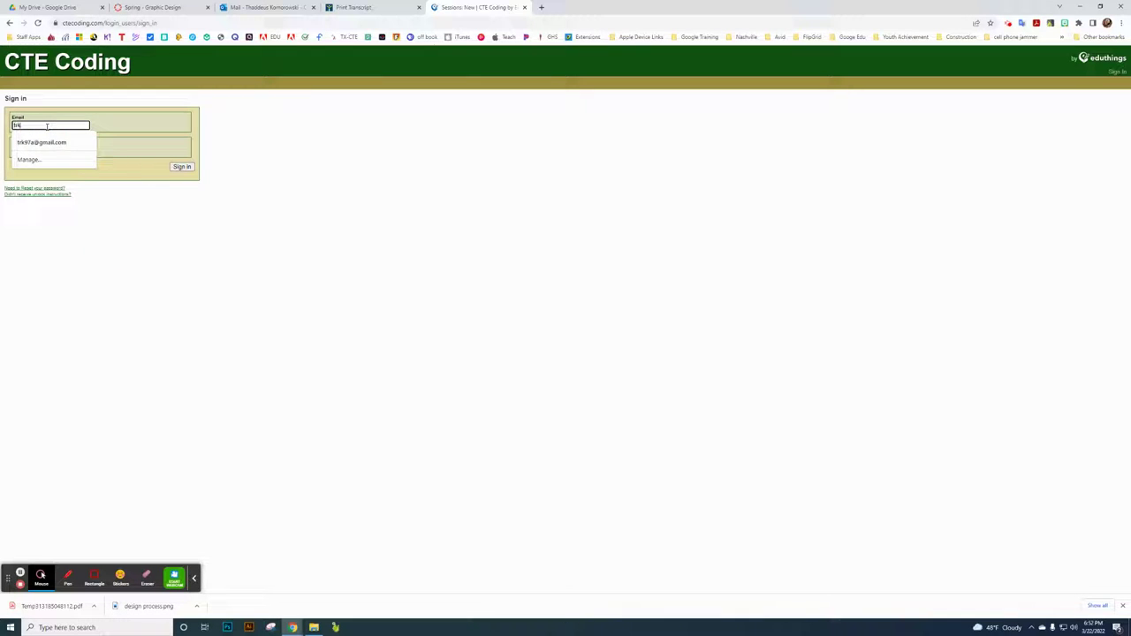
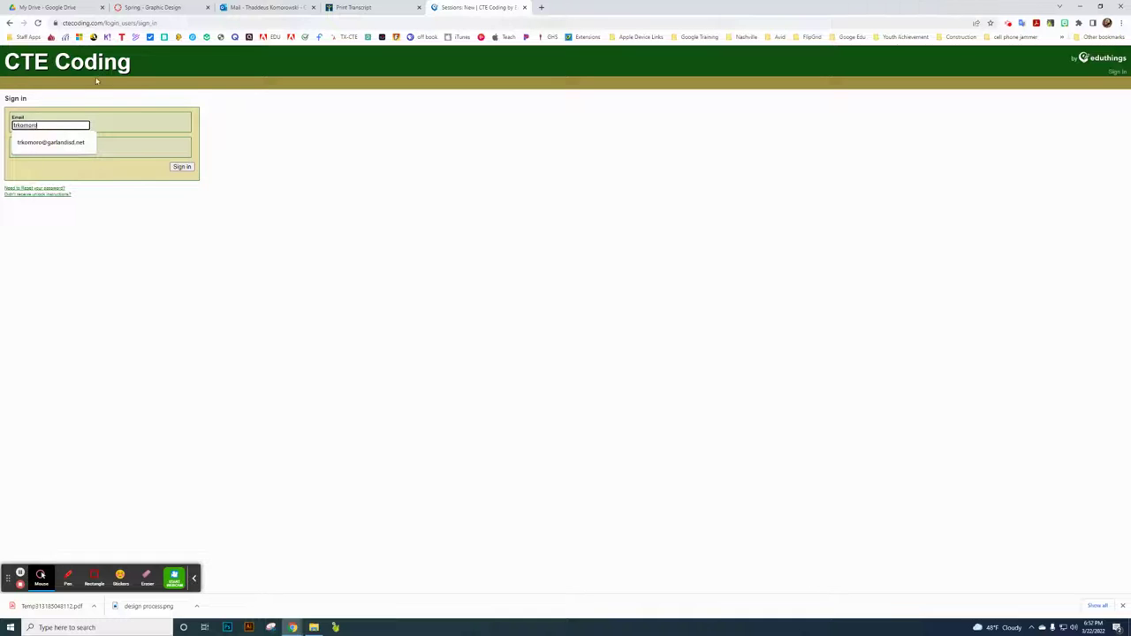
click(50, 142)
click(60, 152)
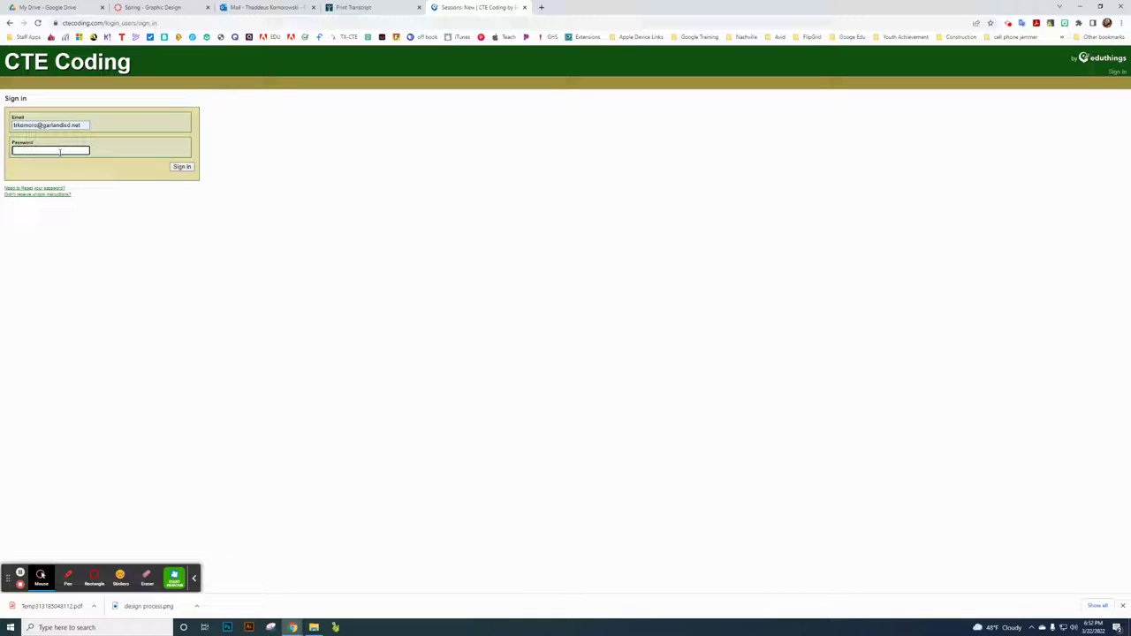
text(•••••••••)
key(Return)
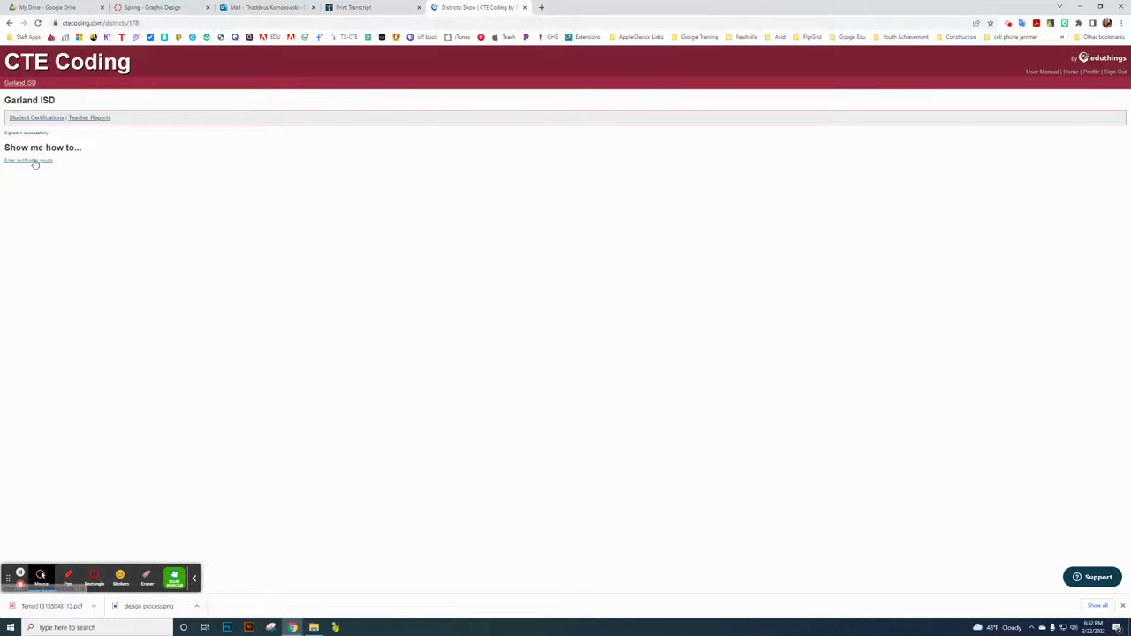
- Under Student Certifications, pick Adobe Photoshop and GraphicDesign1A, then Assign Certifications
click(34, 162)
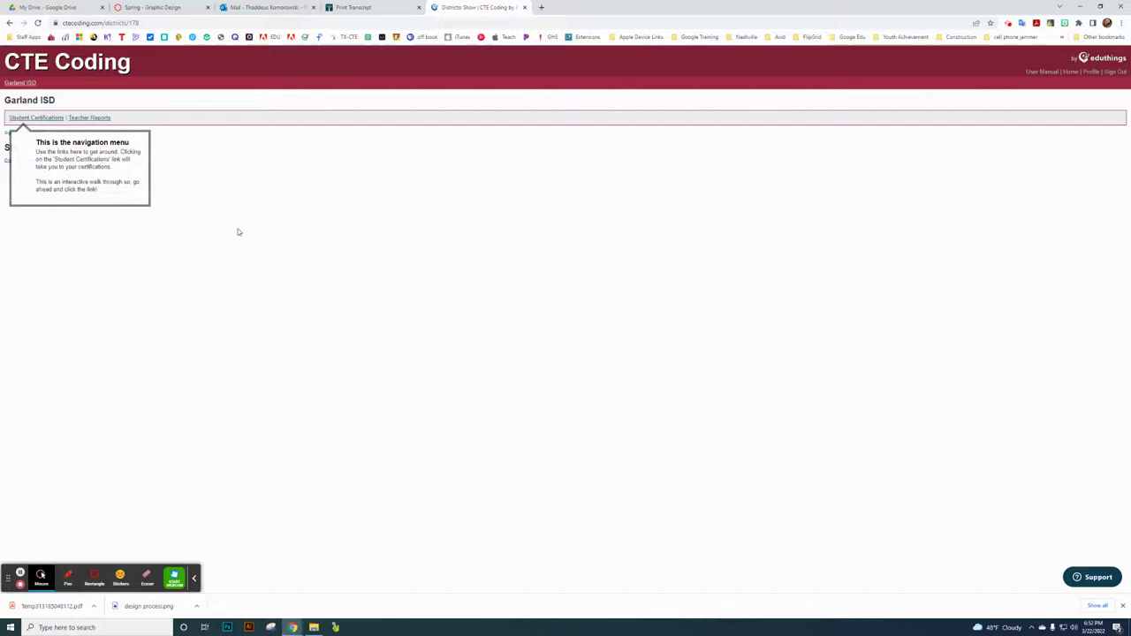
click(46, 119)
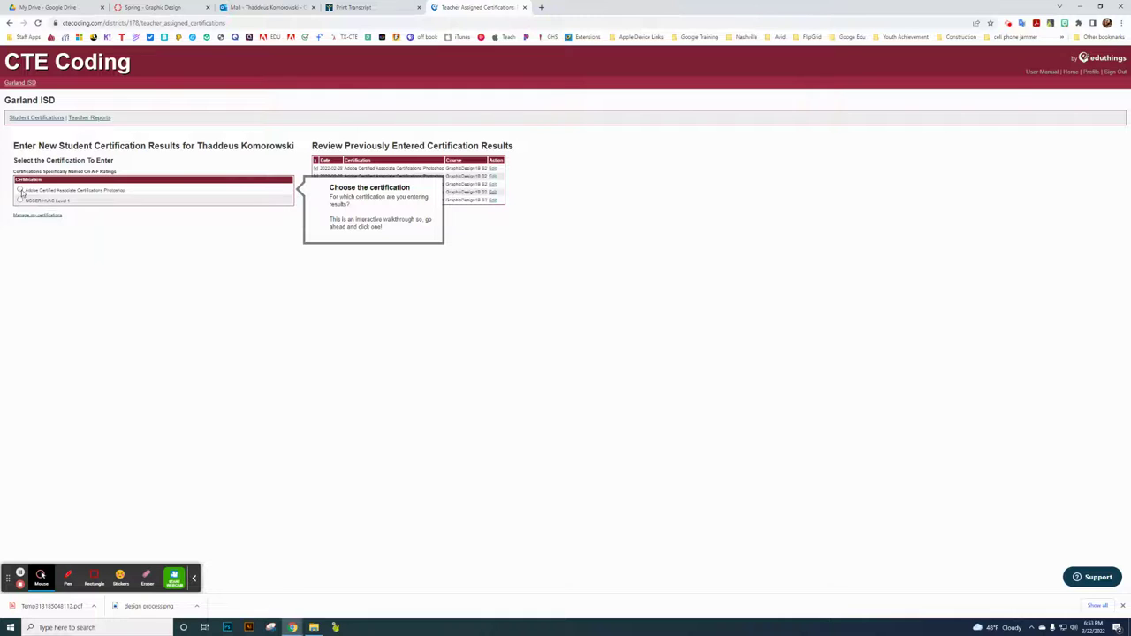
click(20, 191)
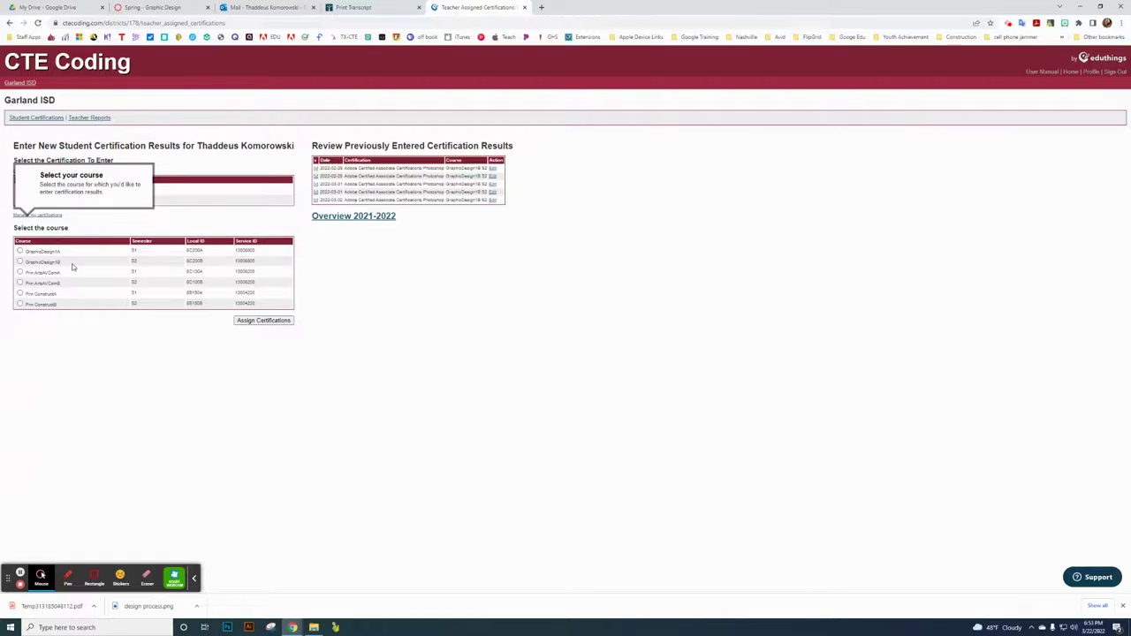
click(20, 251)
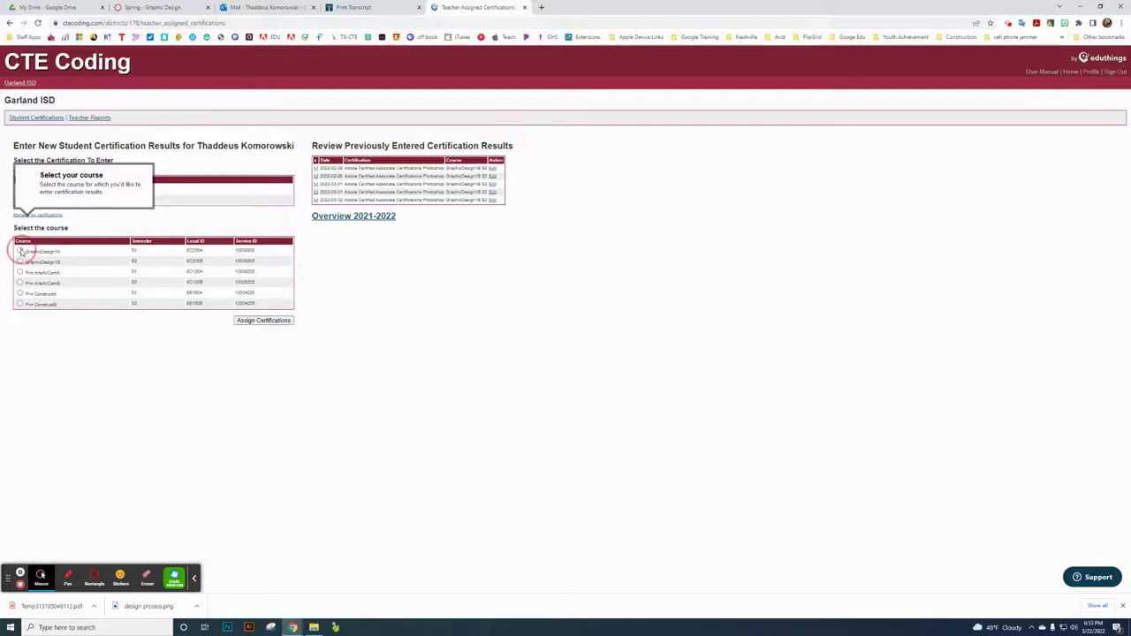
click(267, 323)
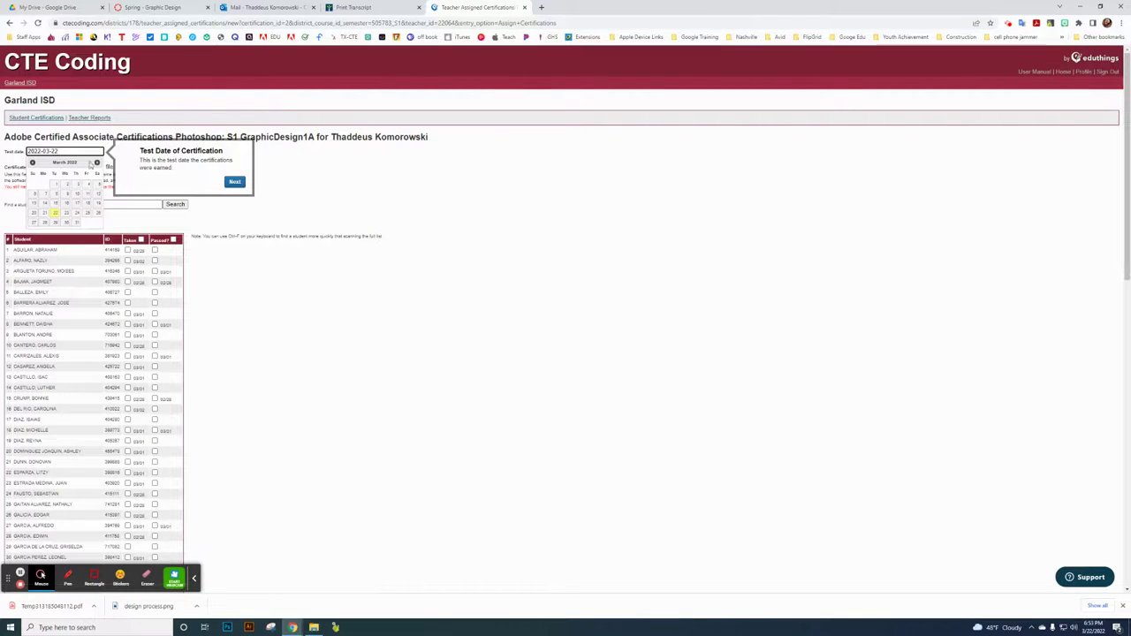
- Check the date, file upload and Taken checkbox without saving changes, then sign out
click(307, 168)
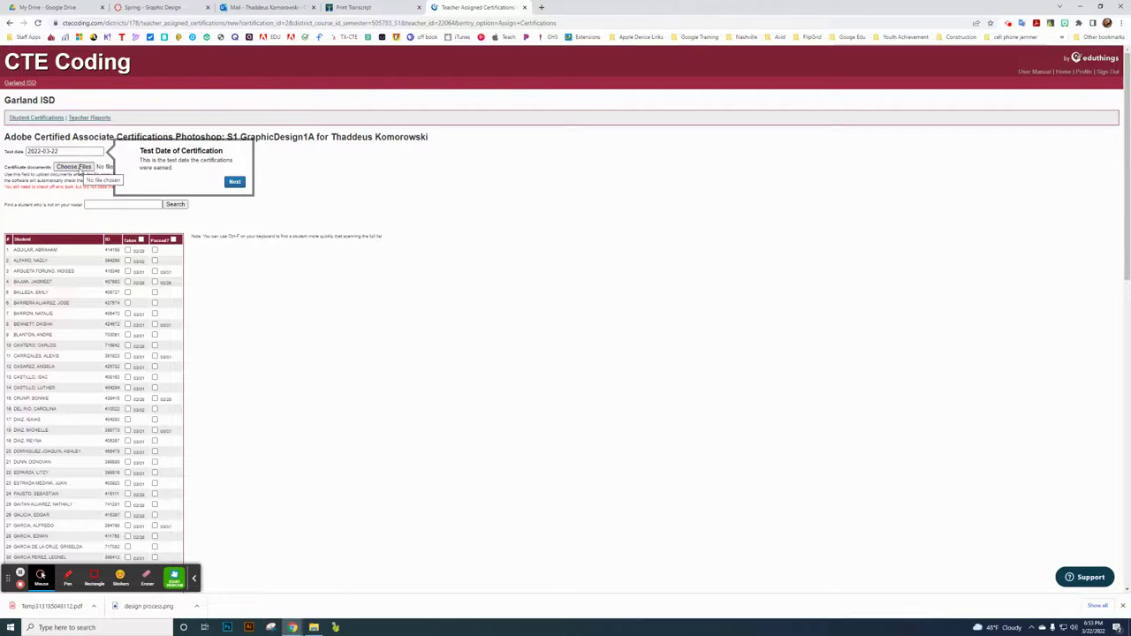
click(75, 167)
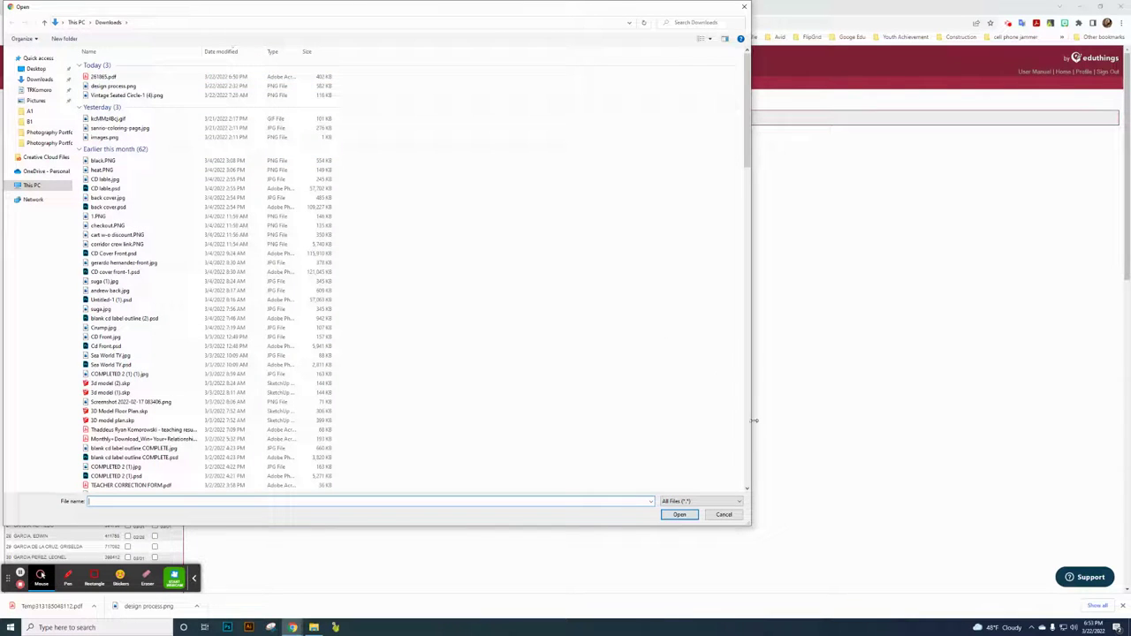
click(724, 516)
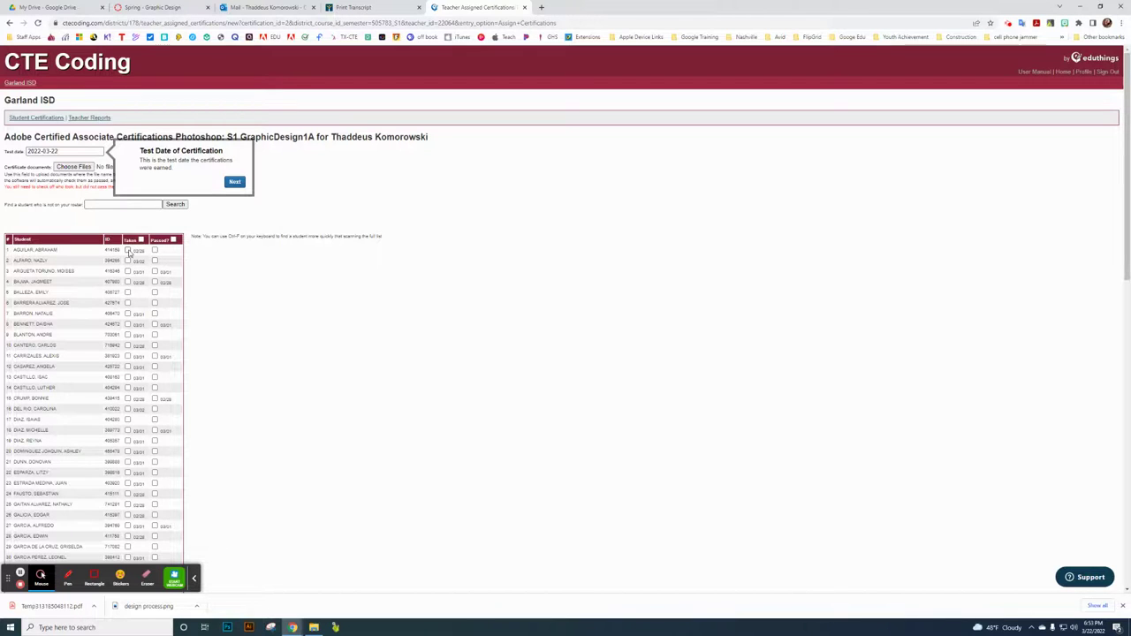
click(129, 251)
click(129, 251)
click(1107, 72)
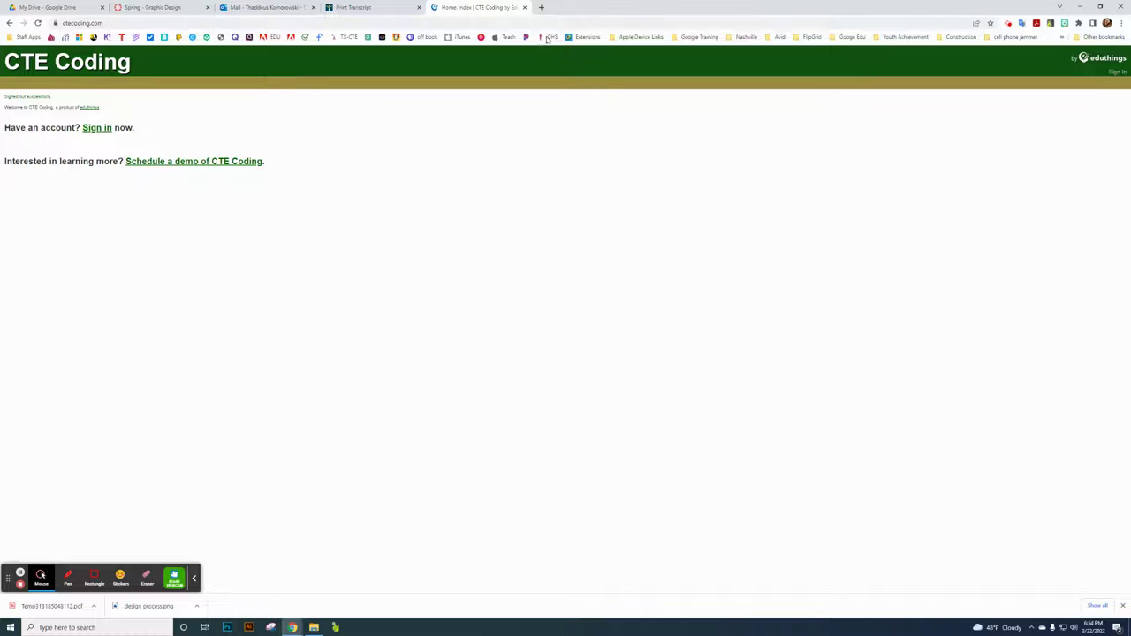
- Close the CTE Coding tab and switch to the Spring - Graphic Design Canvas course
click(524, 7)
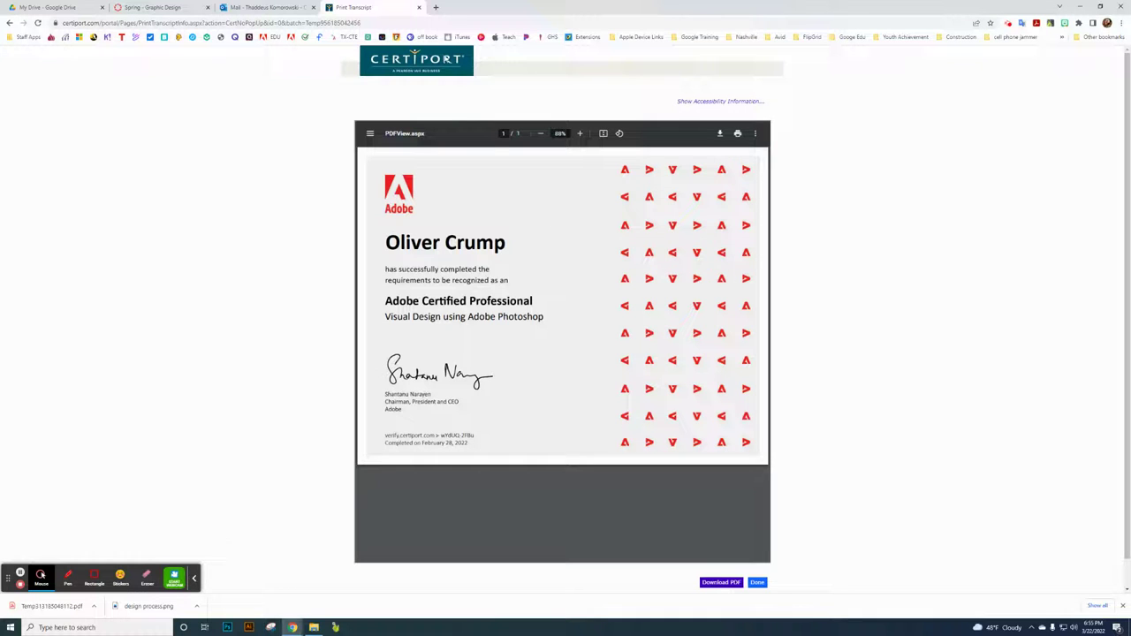
click(159, 9)
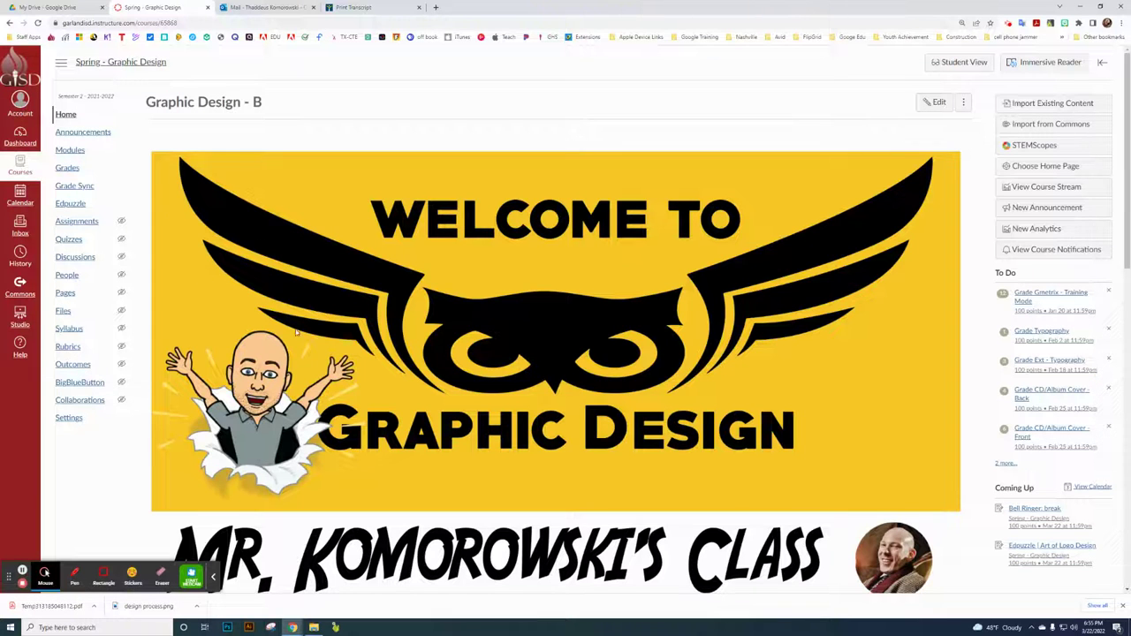
- Open Portfolio Update from the expanded Portfolio module and scroll through its instructions
click(71, 150)
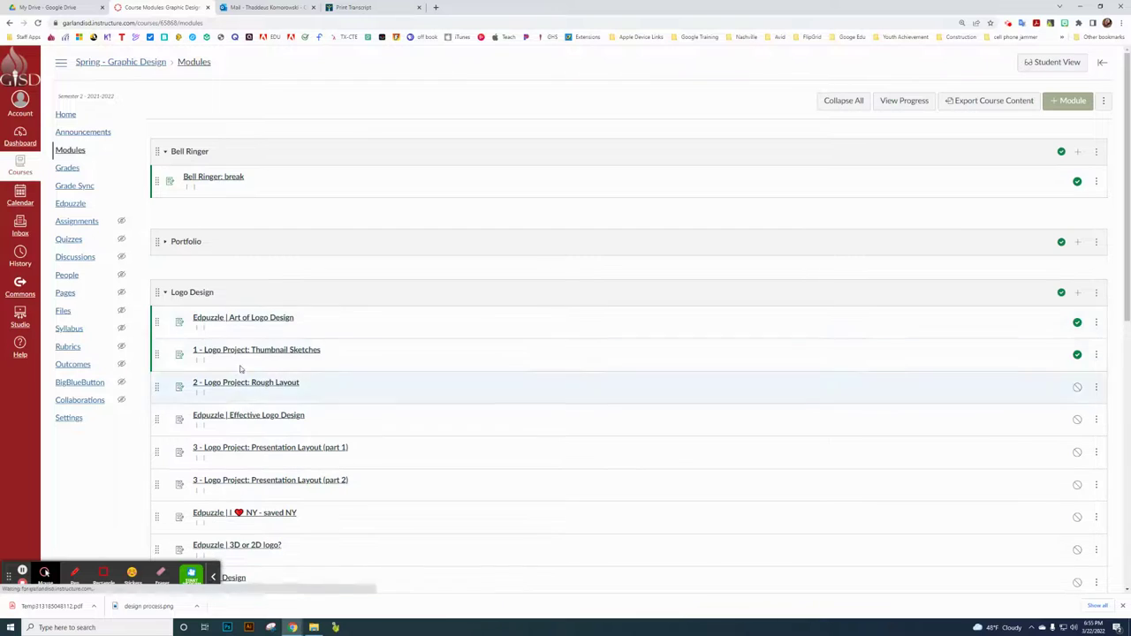
click(166, 242)
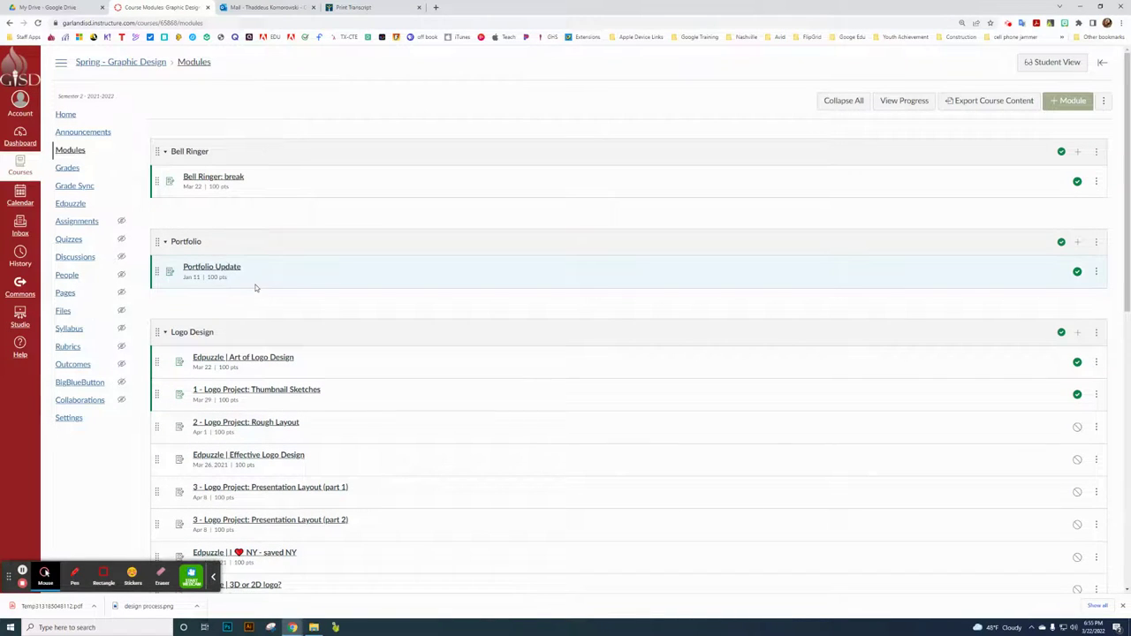
click(234, 268)
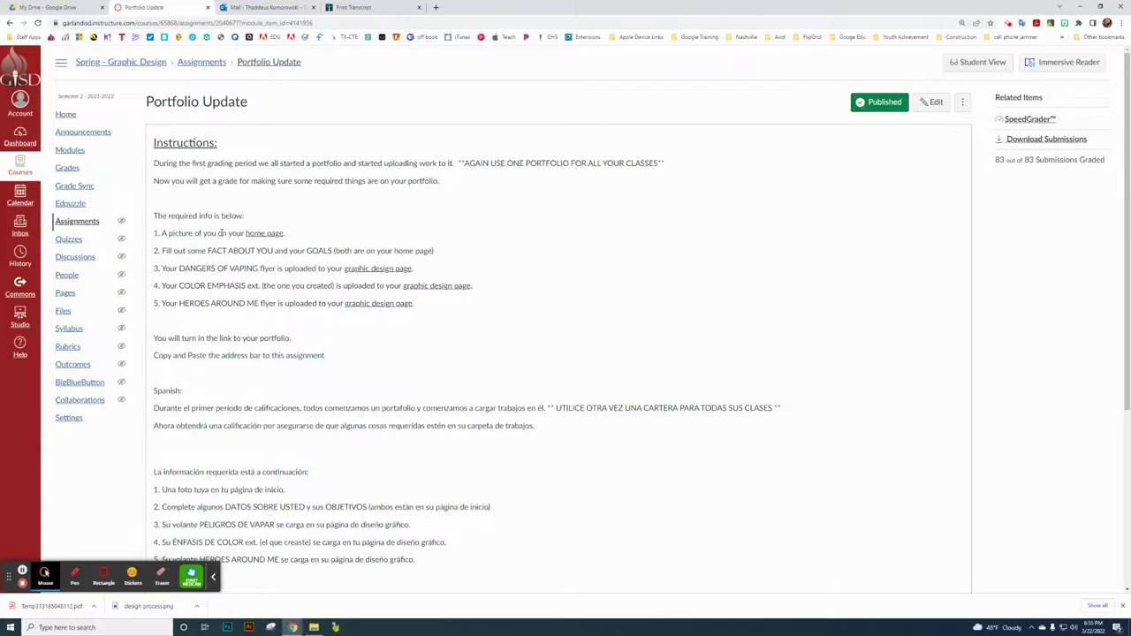
scroll(221, 233, down, 1)
scroll(435, 313, down, 1)
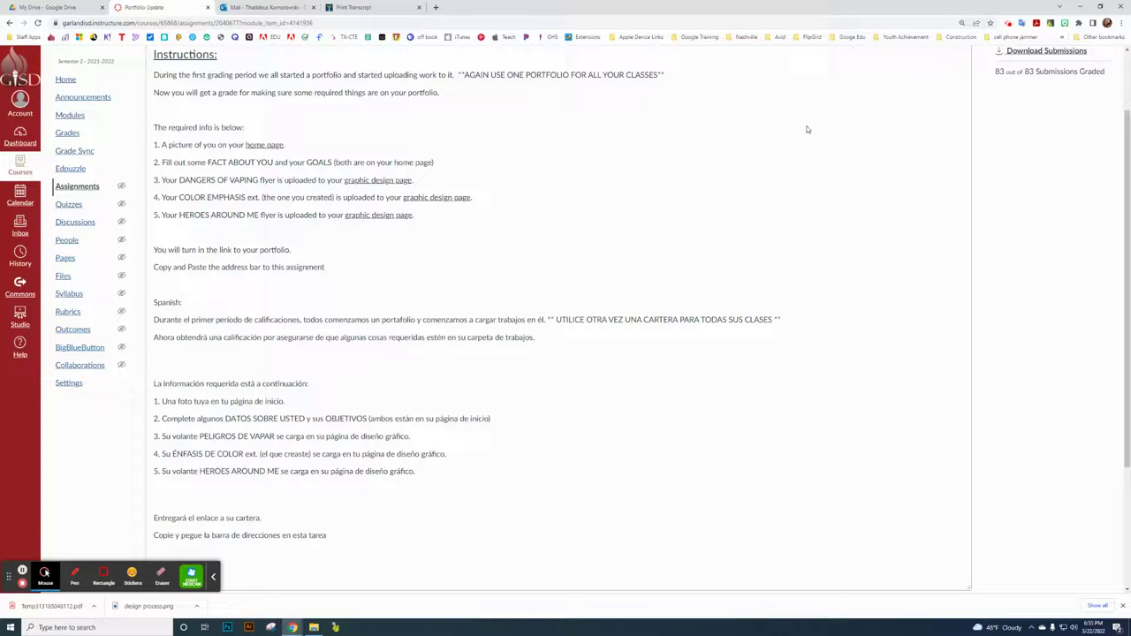
scroll(894, 191, up, 1)
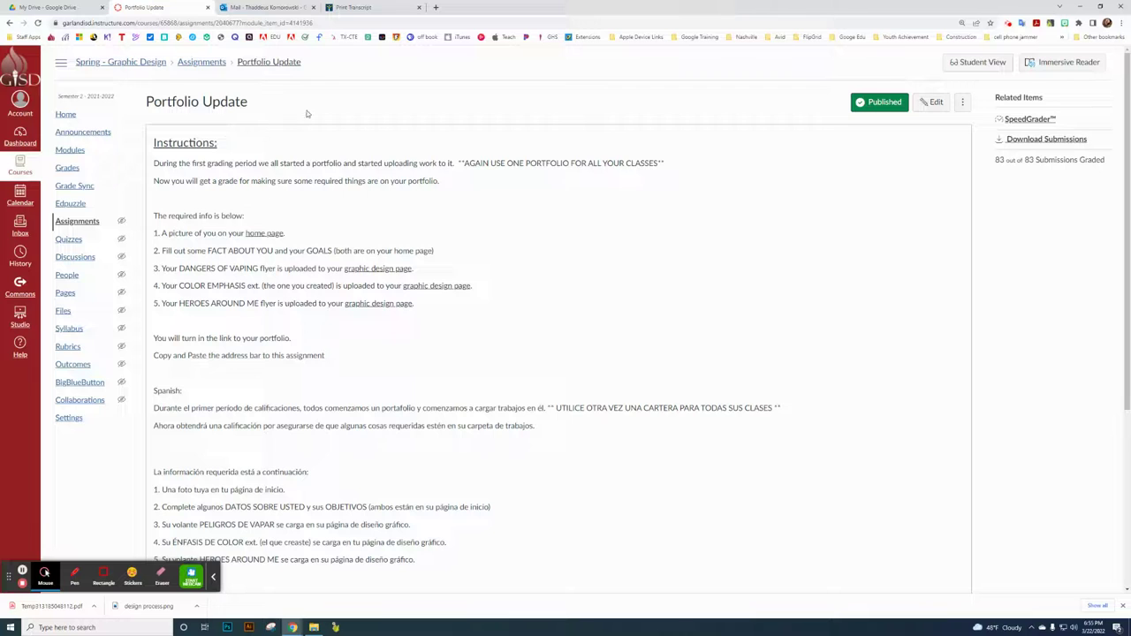
- In a new tab, go to Google Sites and open Example - High School Portfolio from Owned by me
click(435, 7)
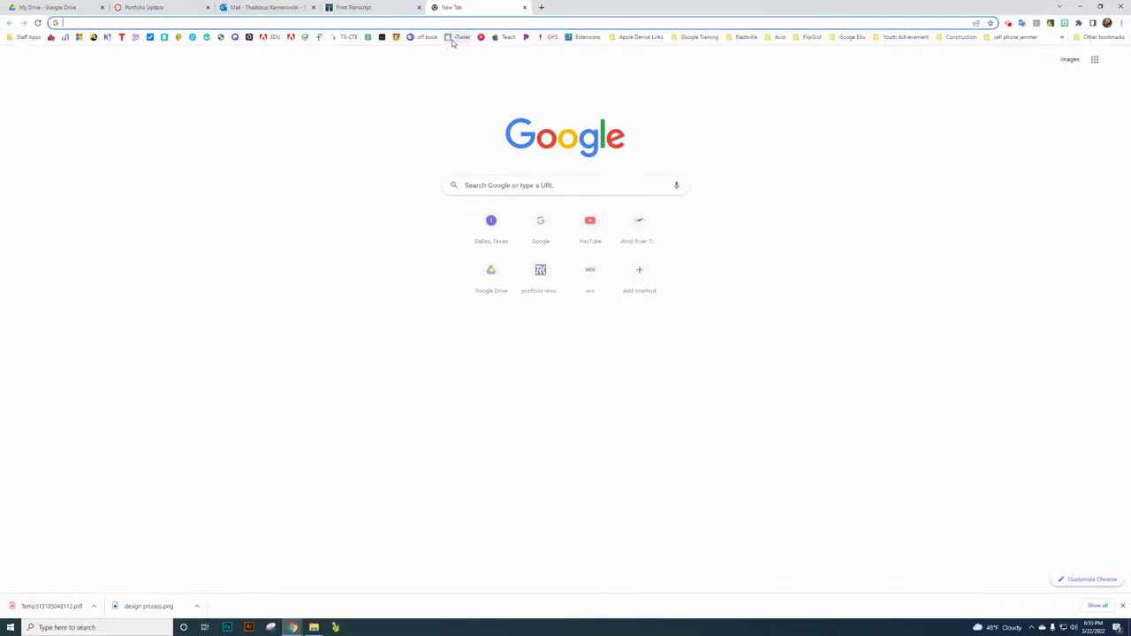
click(1094, 60)
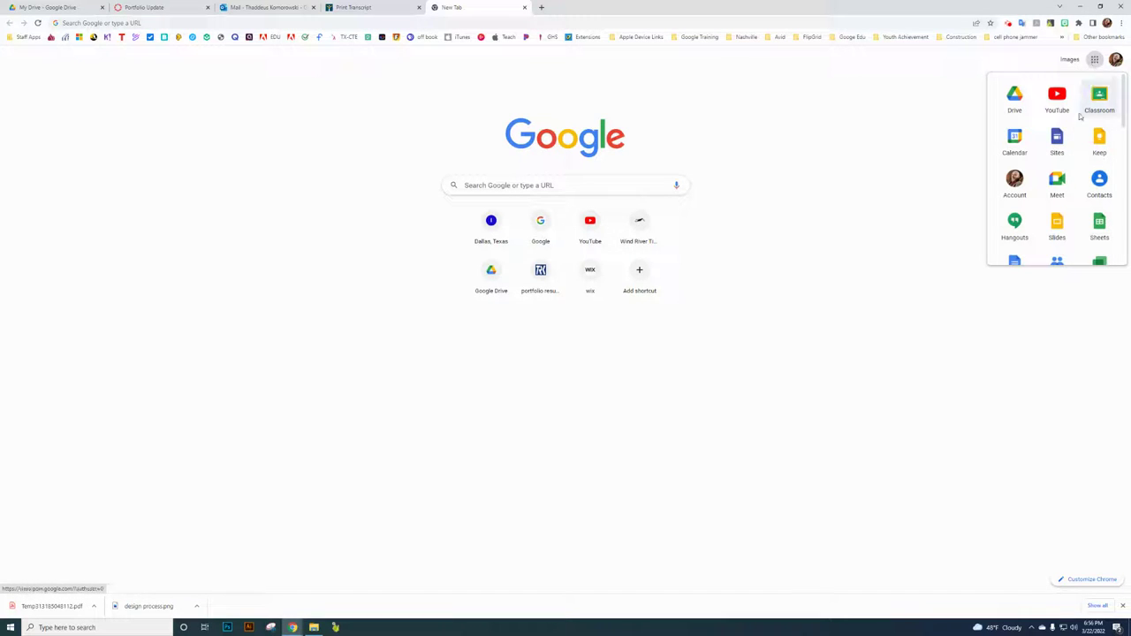
click(1057, 139)
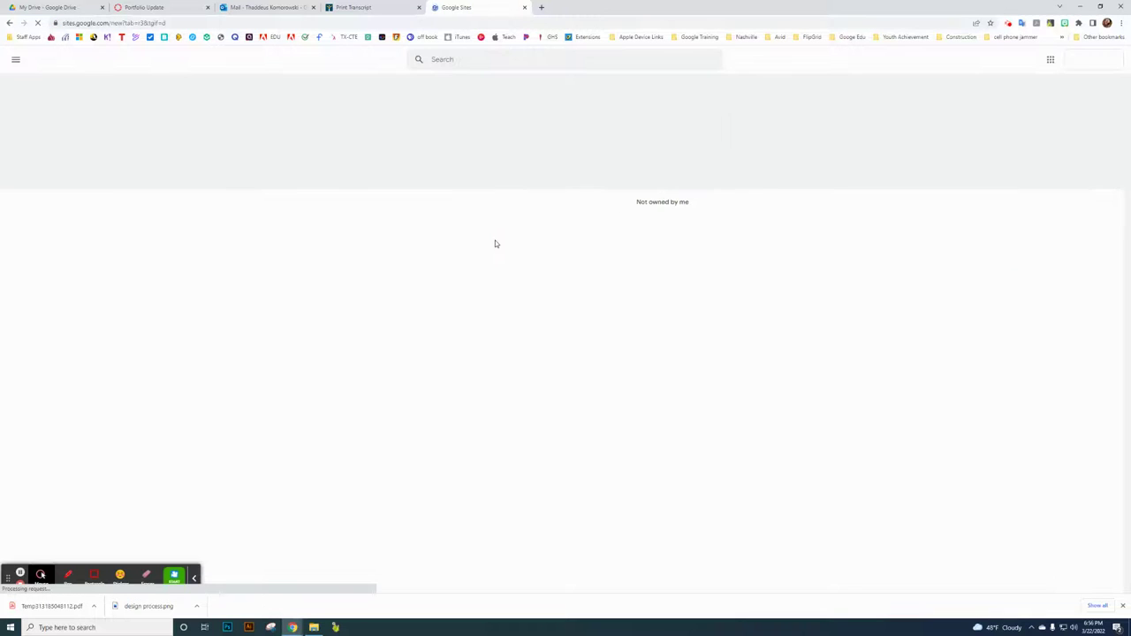
click(693, 203)
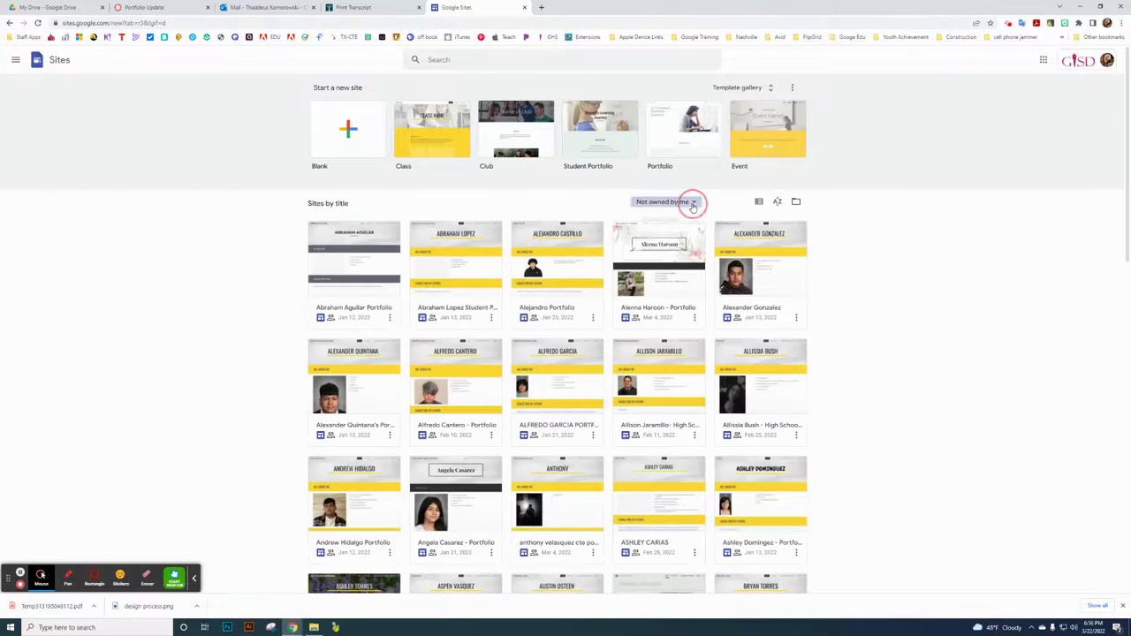
click(685, 233)
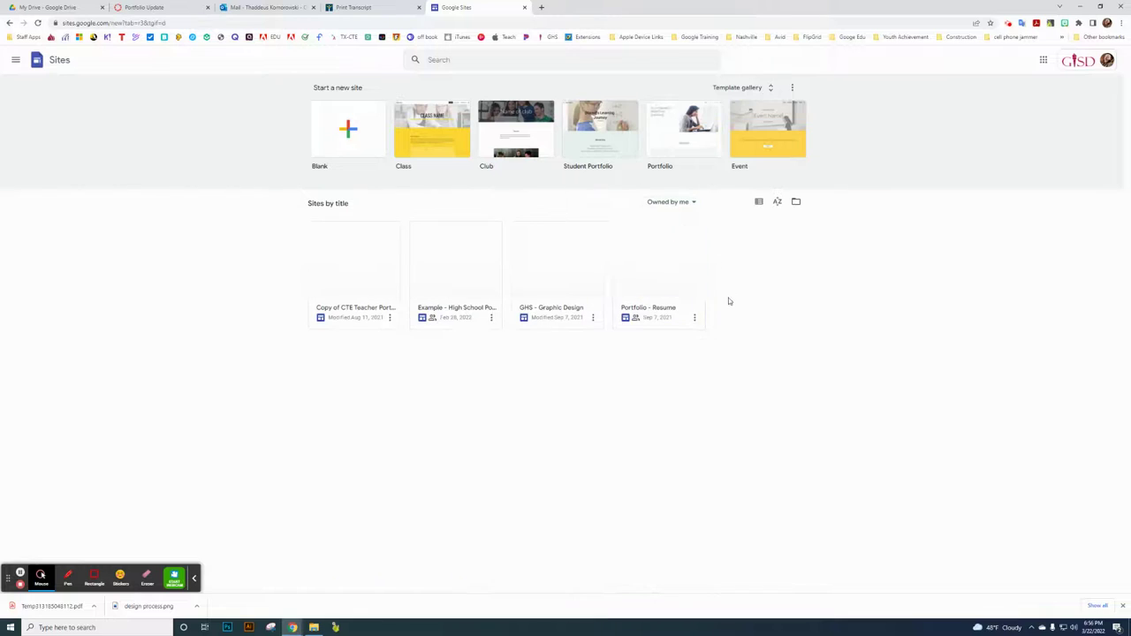
click(463, 272)
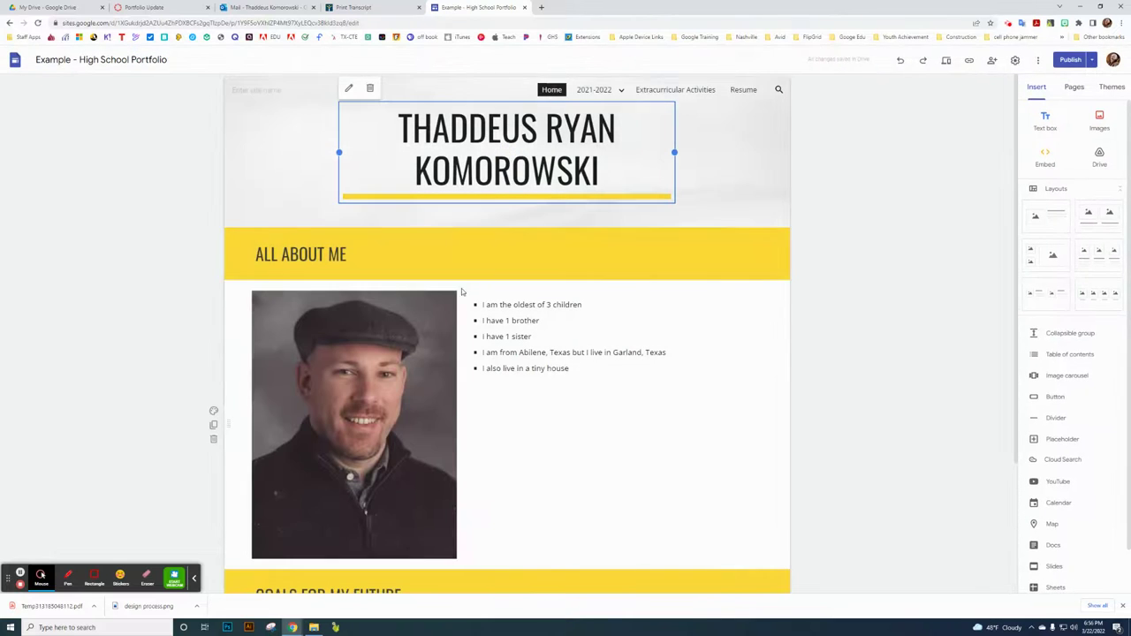
- Open the Graphic Design subpage under 2021-2022 from the site's pages list
mouse_move(604, 104)
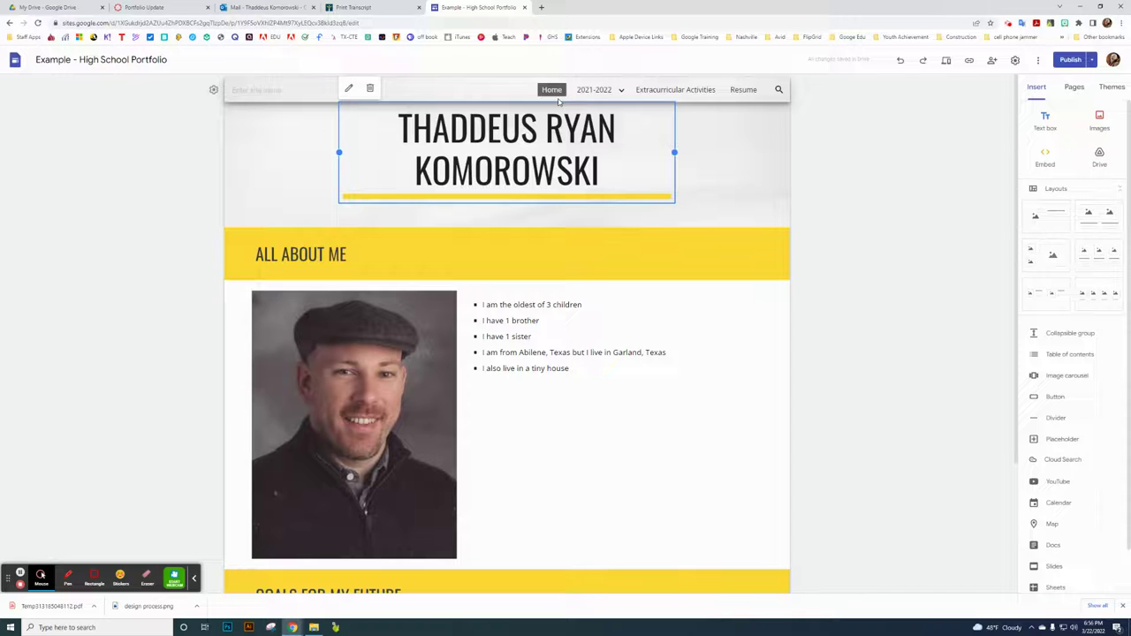
mouse_move(595, 94)
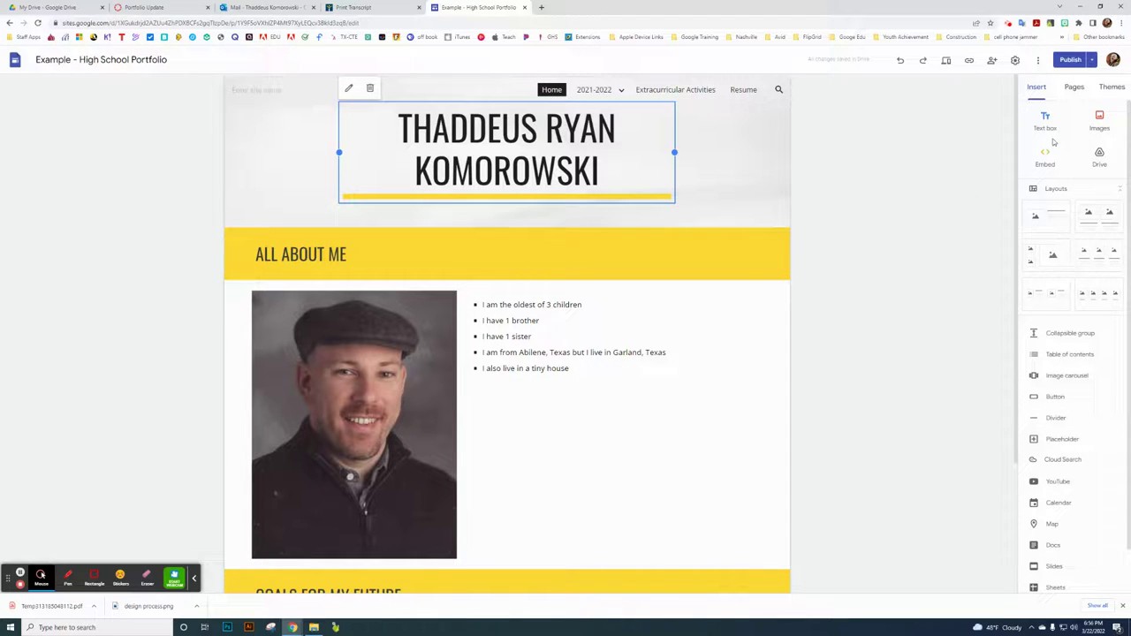
click(1073, 88)
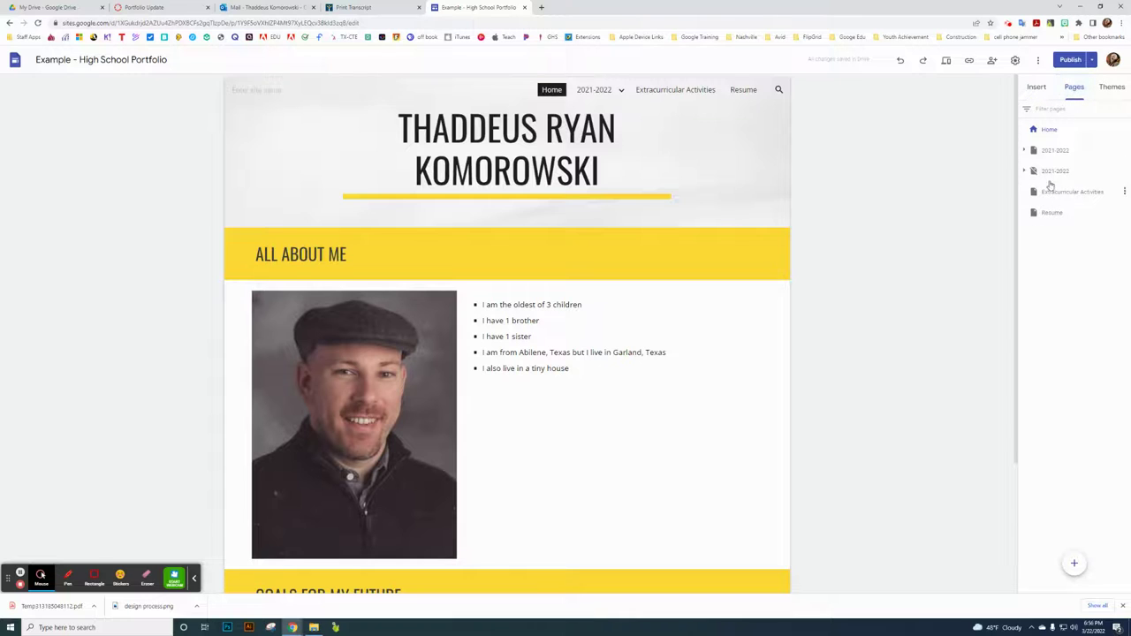
click(1024, 151)
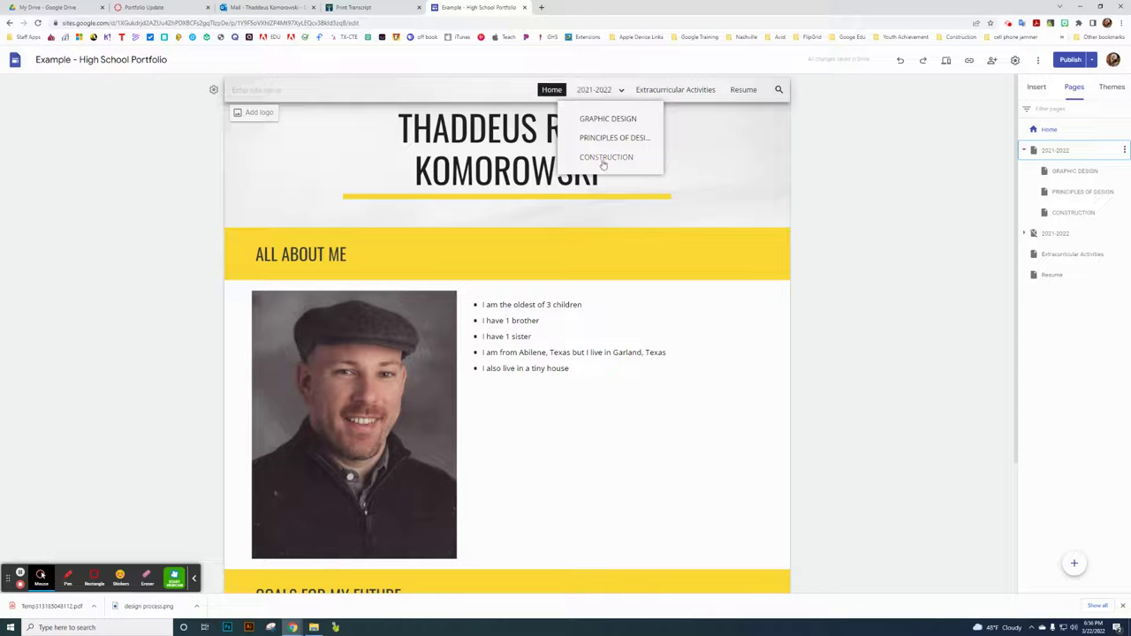
click(610, 120)
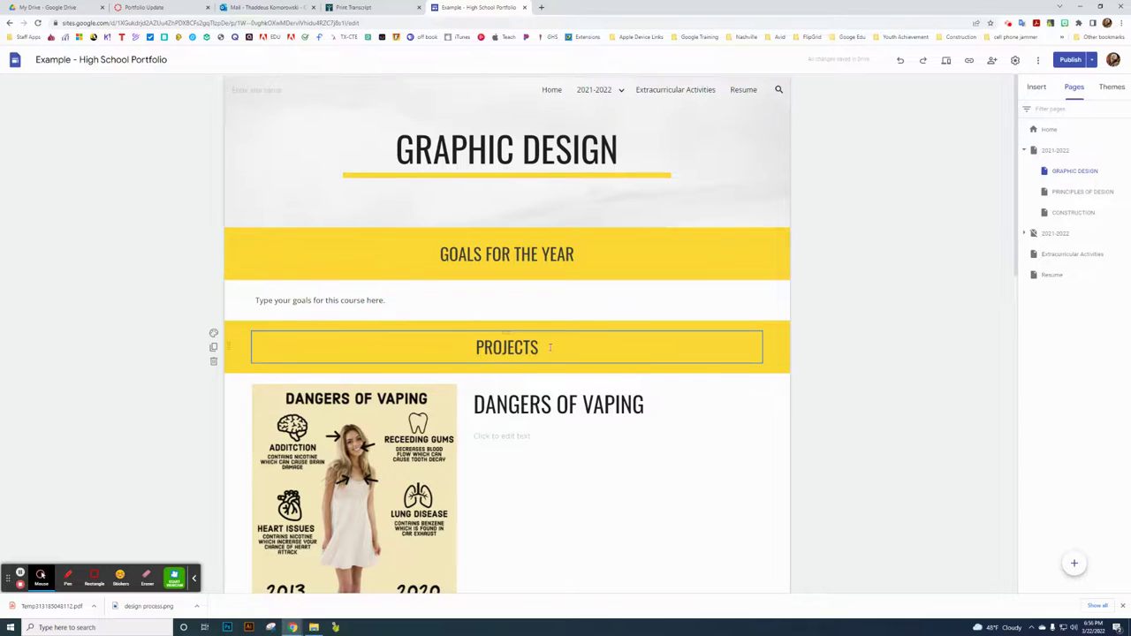
- Review the Graphic Design projects and Insert options, then close the portfolio tab
scroll(512, 334, down, 4)
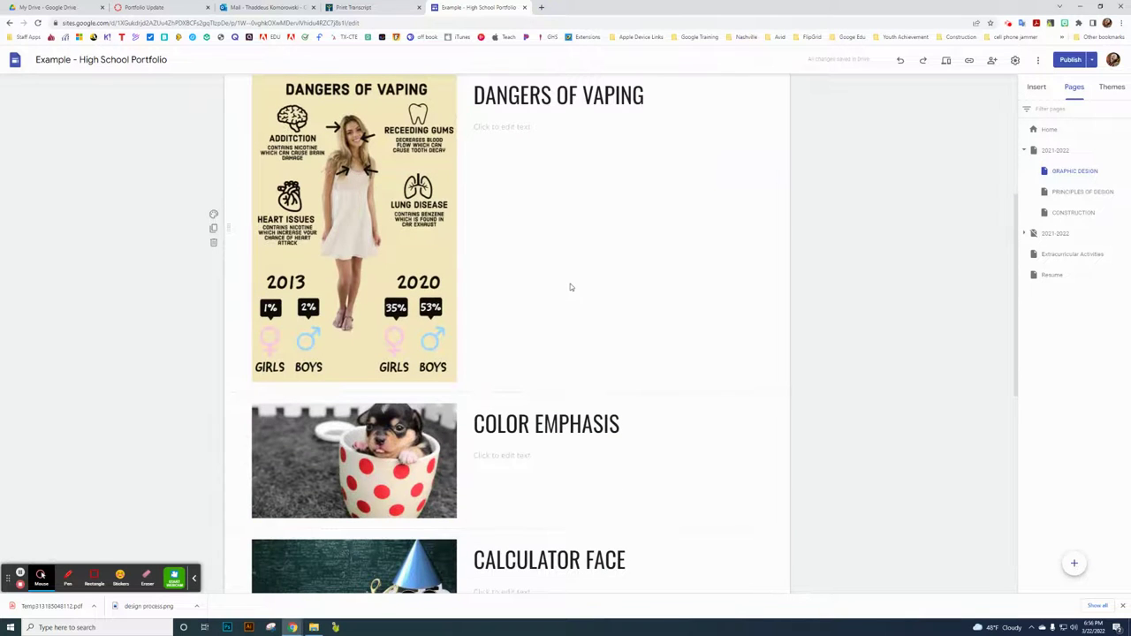
scroll(571, 288, down, 6)
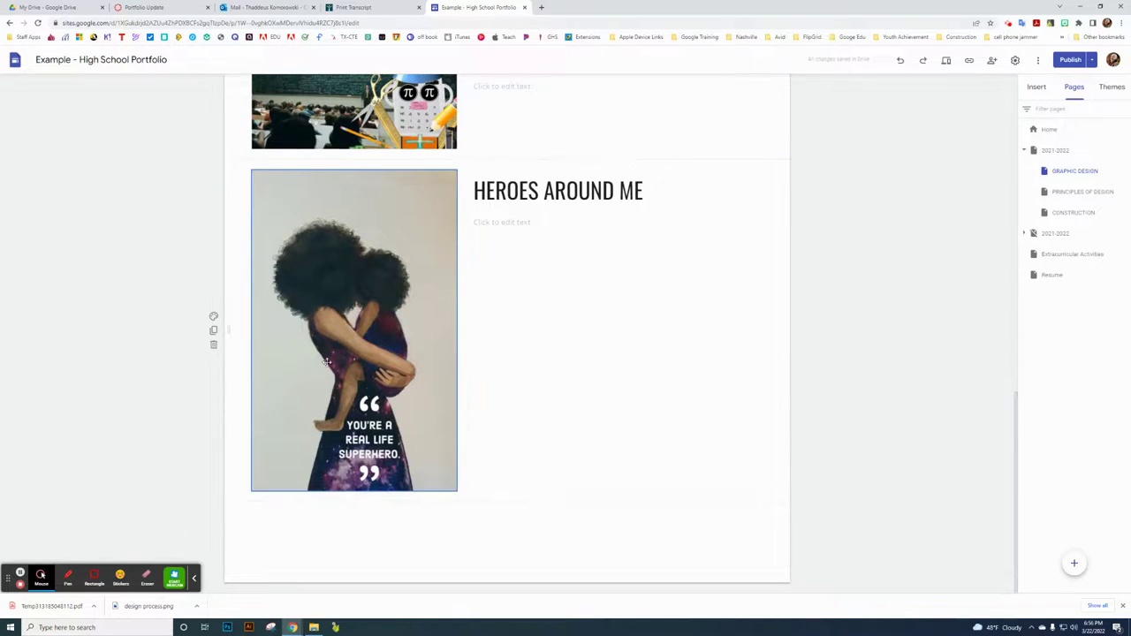
scroll(470, 376, up, 1)
scroll(485, 371, down, 1)
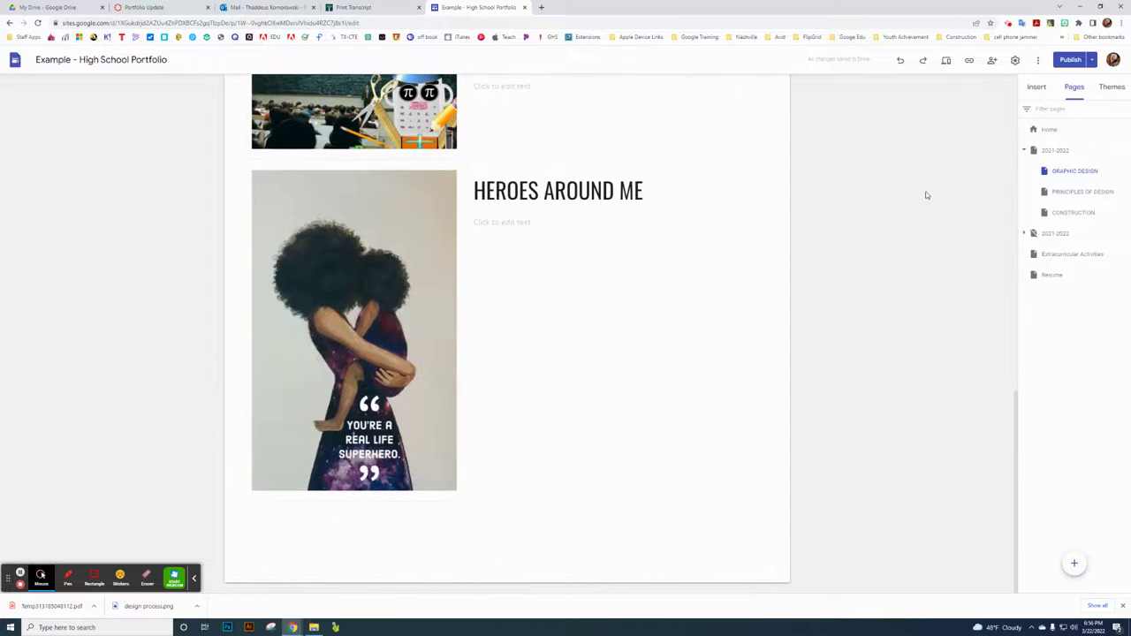
click(1035, 88)
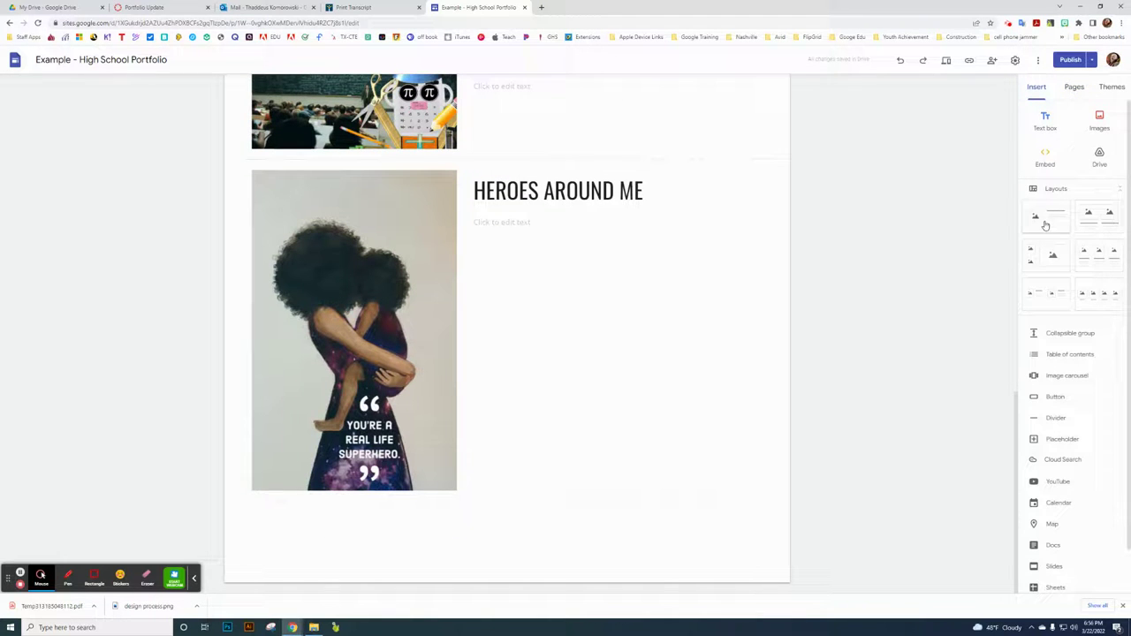
scroll(588, 283, up, 10)
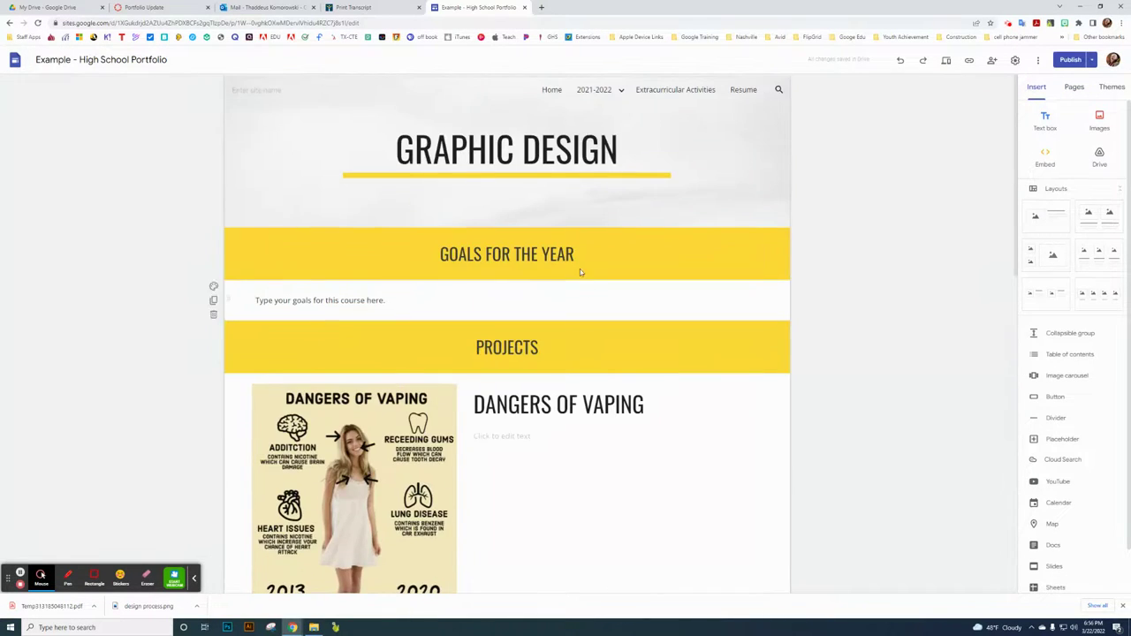
click(524, 7)
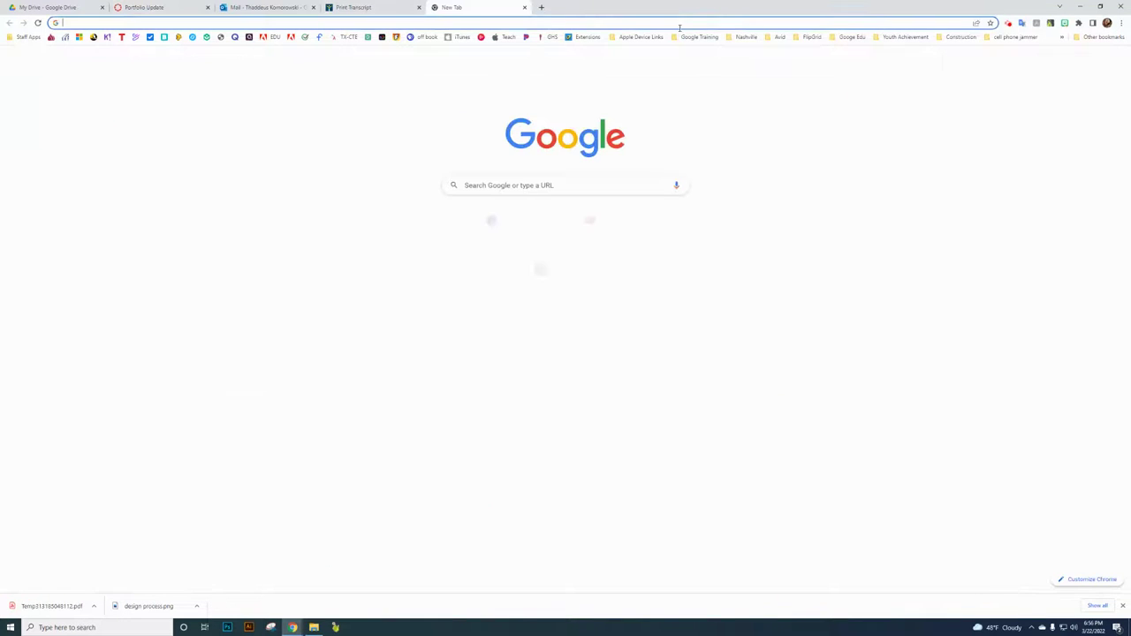
click(436, 7)
click(1094, 59)
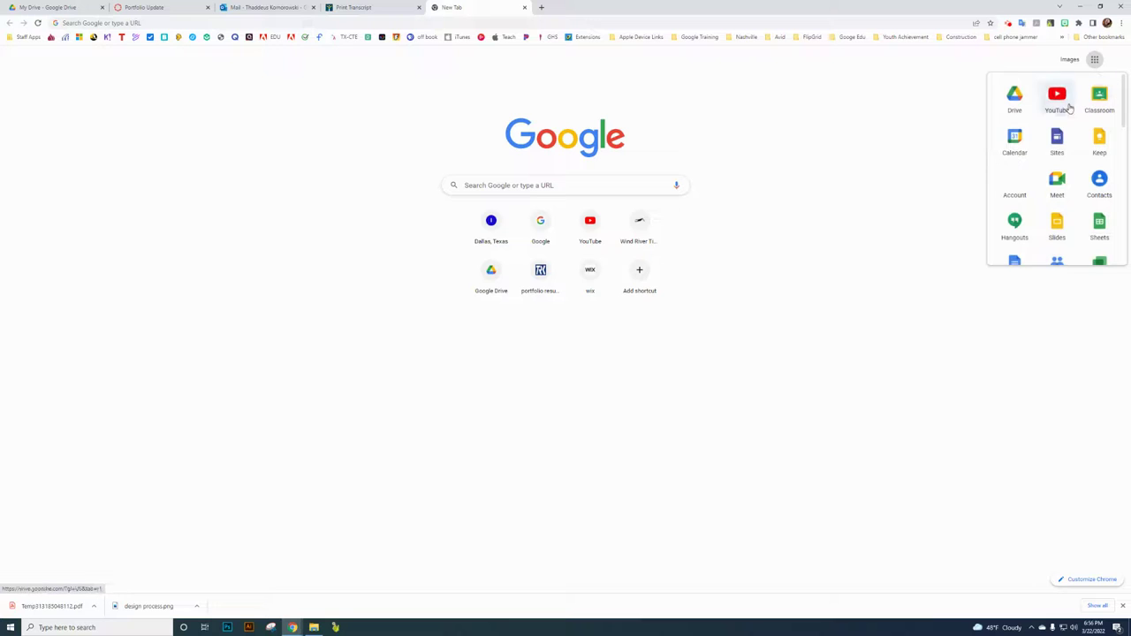
click(1057, 141)
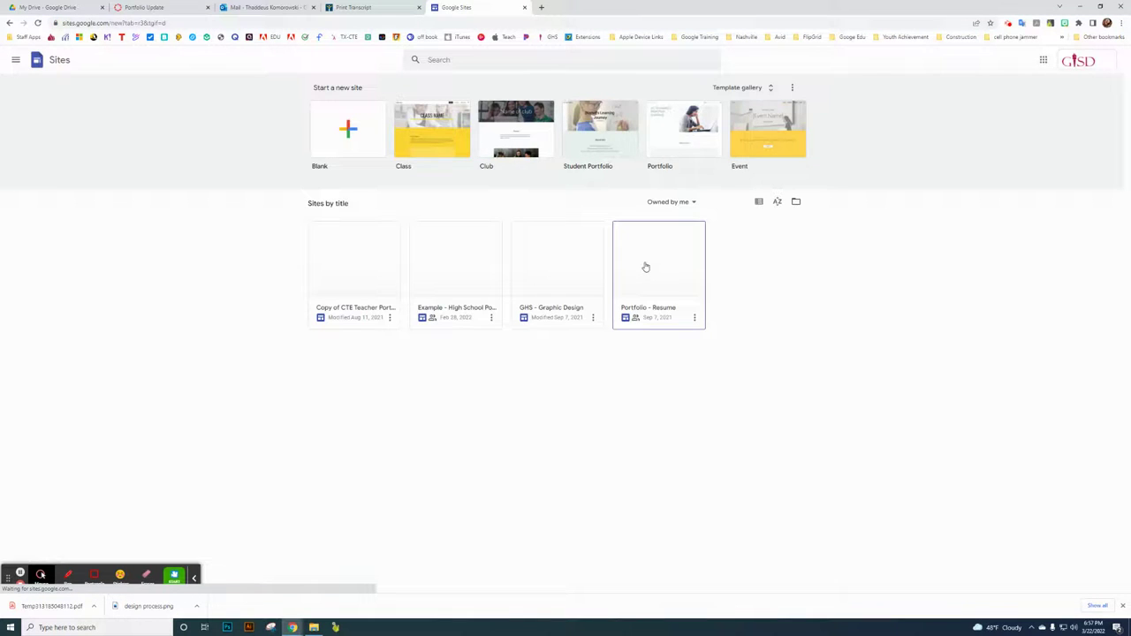
right_click(441, 273)
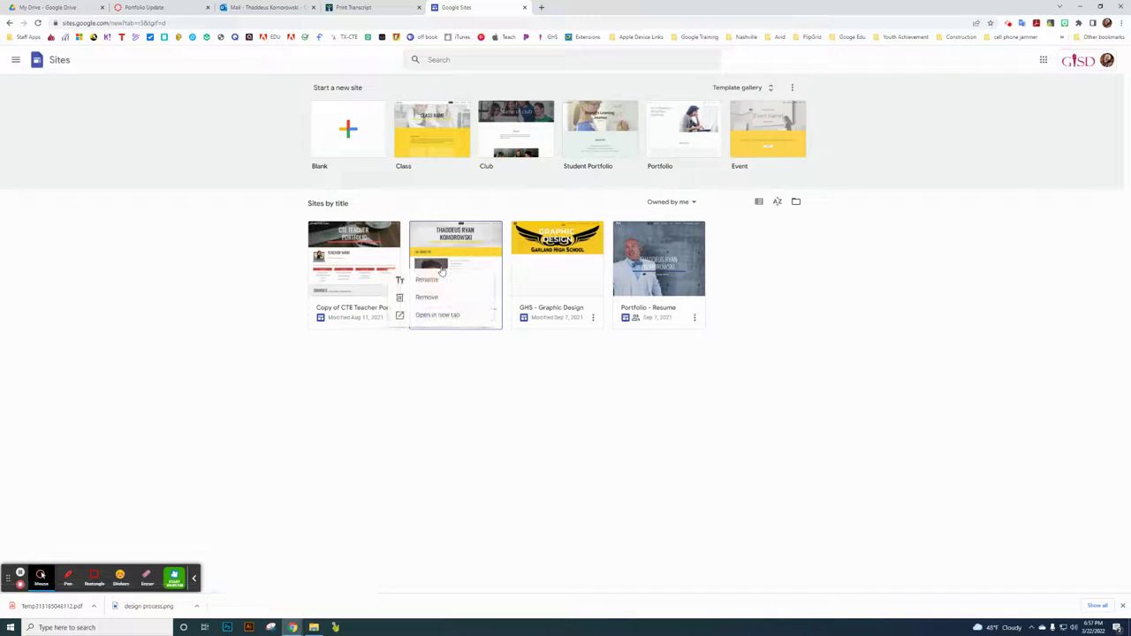
click(544, 375)
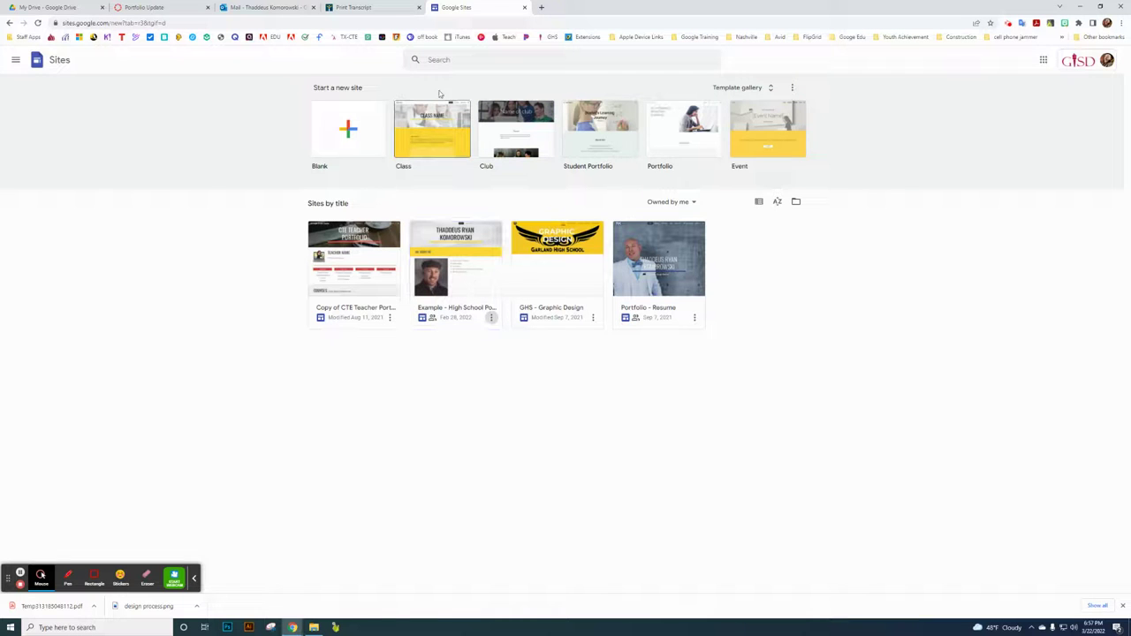
click(525, 7)
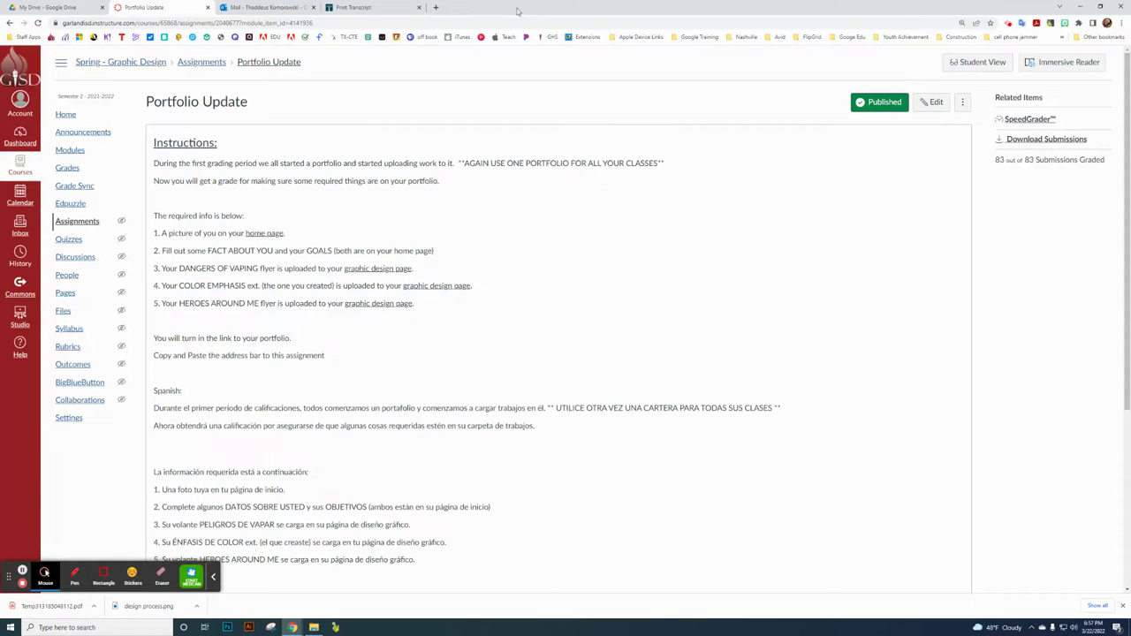
click(436, 8)
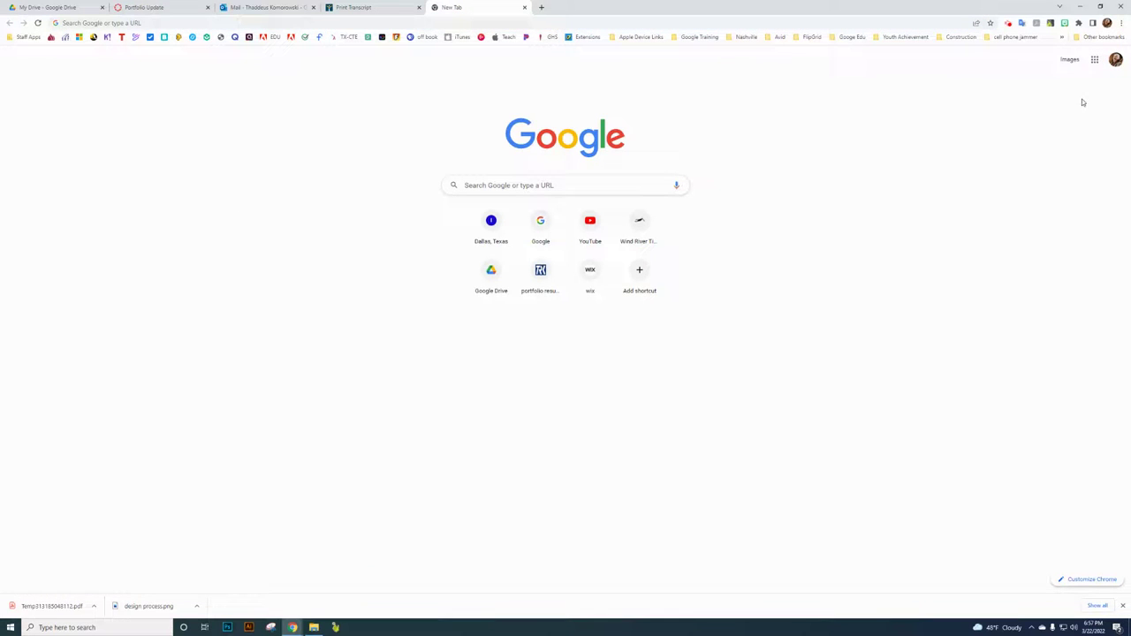
click(1094, 59)
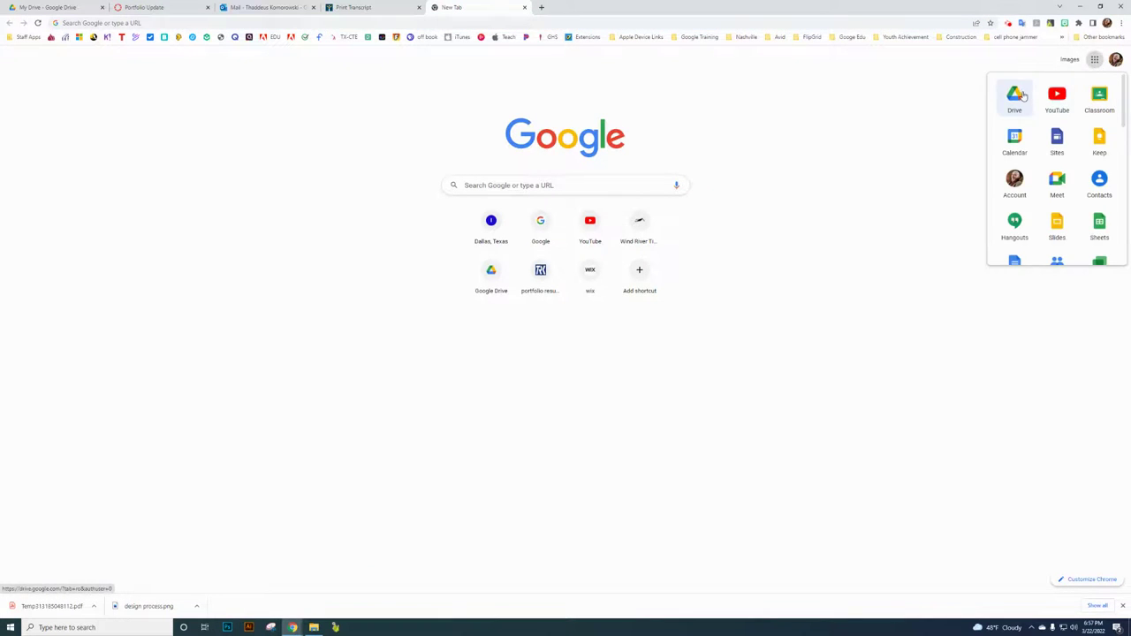
click(1014, 95)
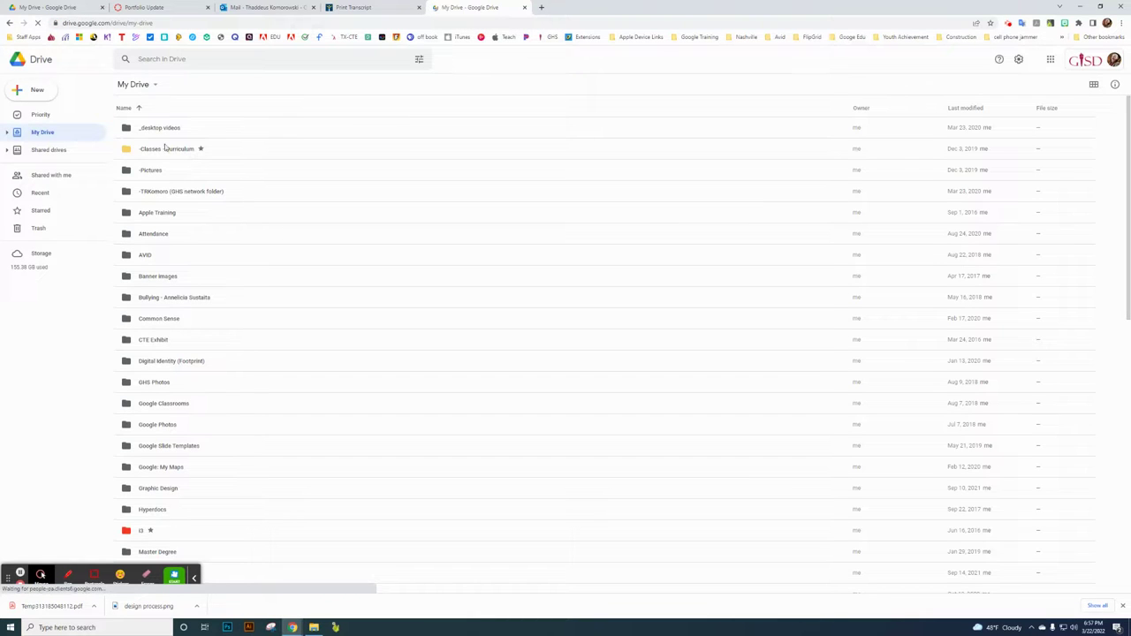
click(170, 59)
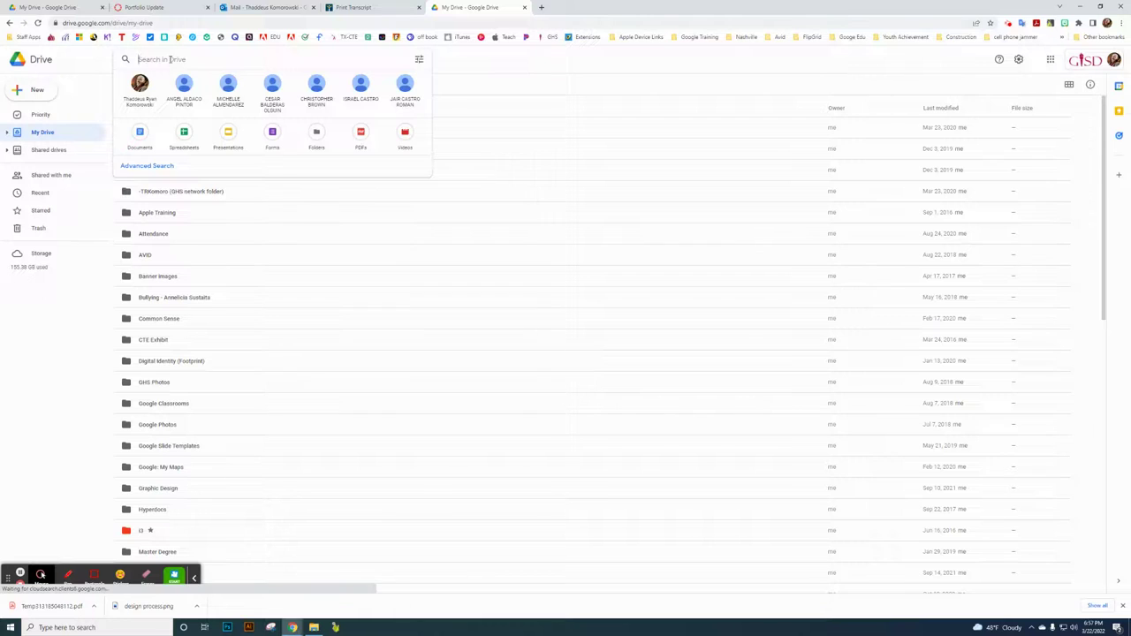
text(cte po)
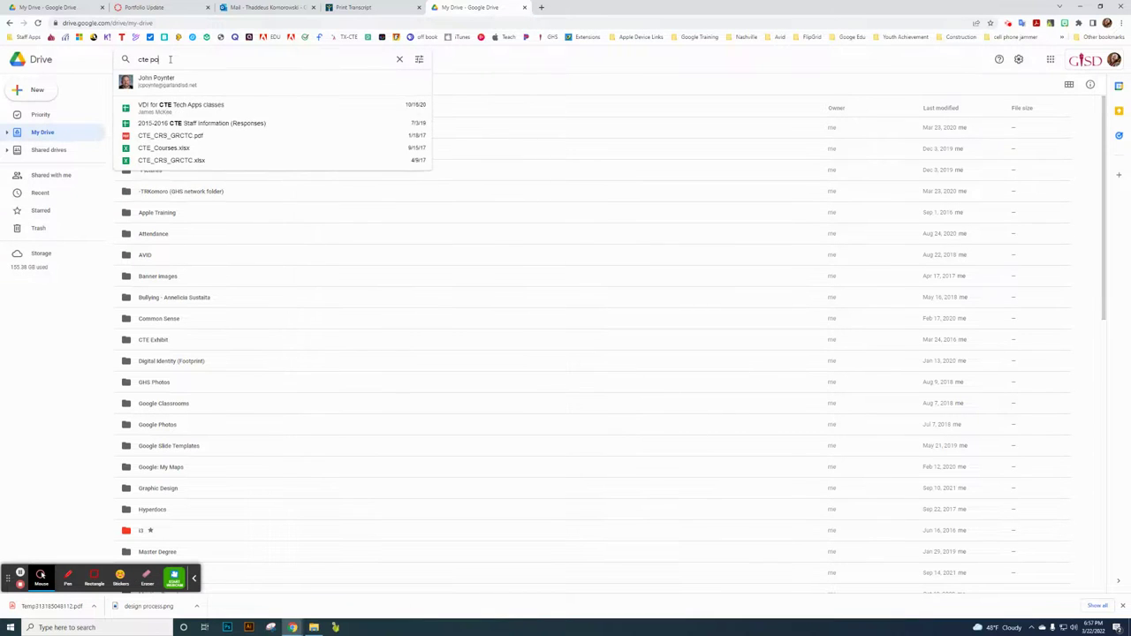
text(rtf)
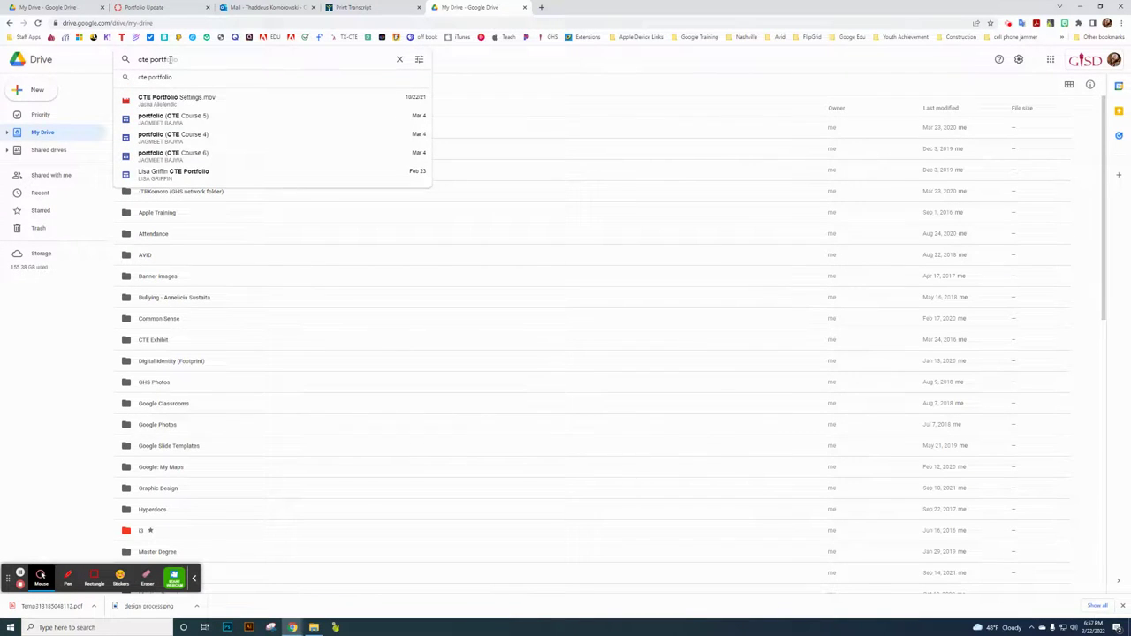
text(olio)
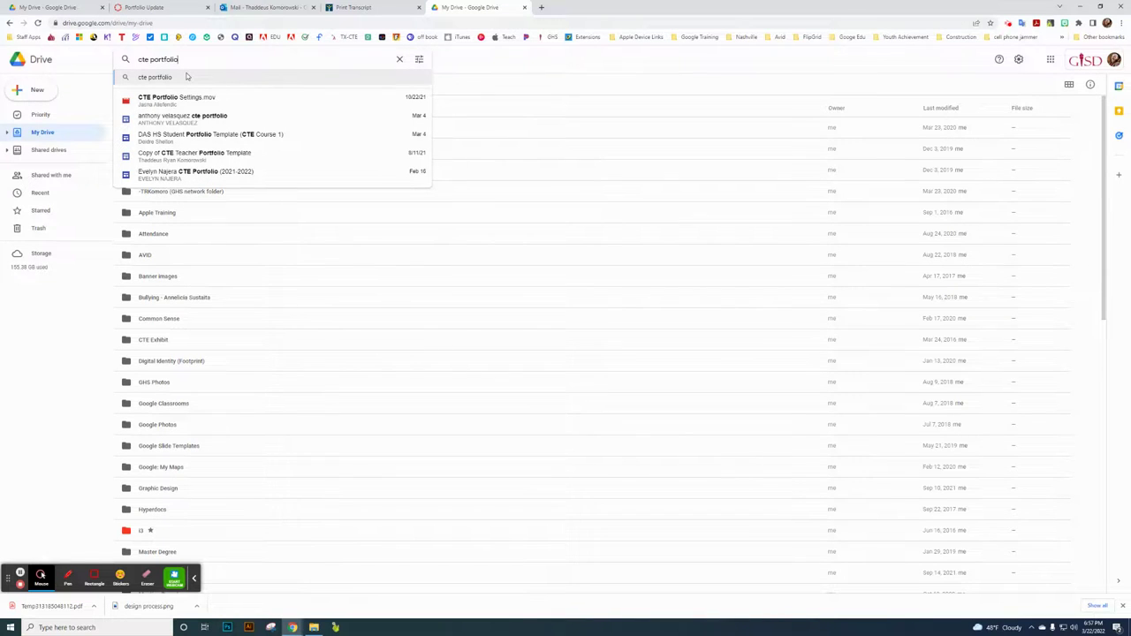
click(187, 77)
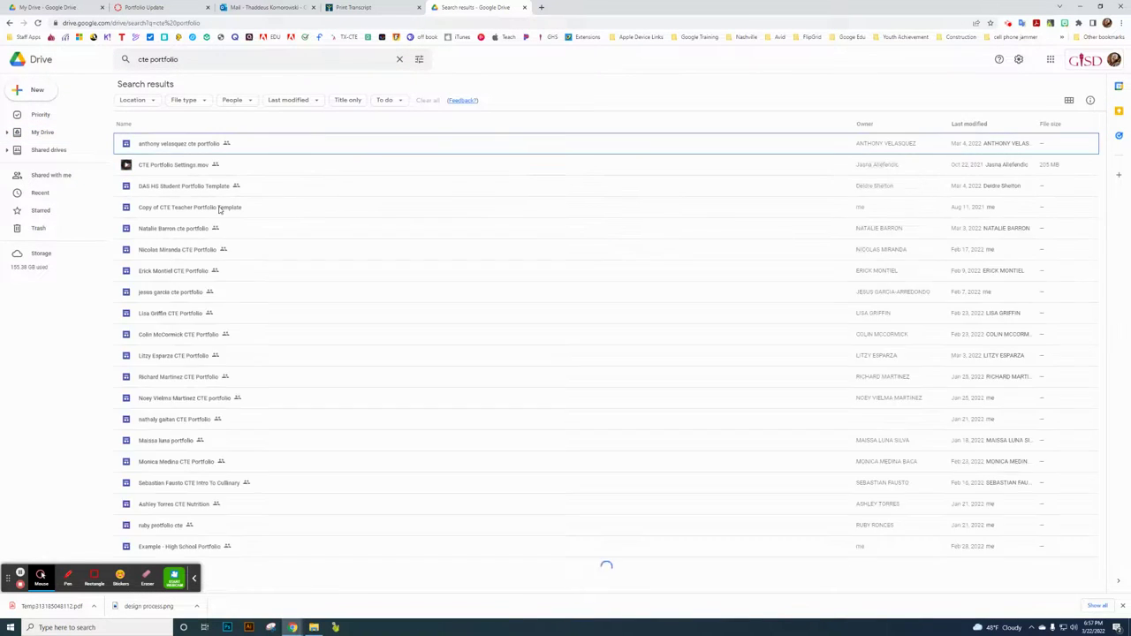
right_click(174, 231)
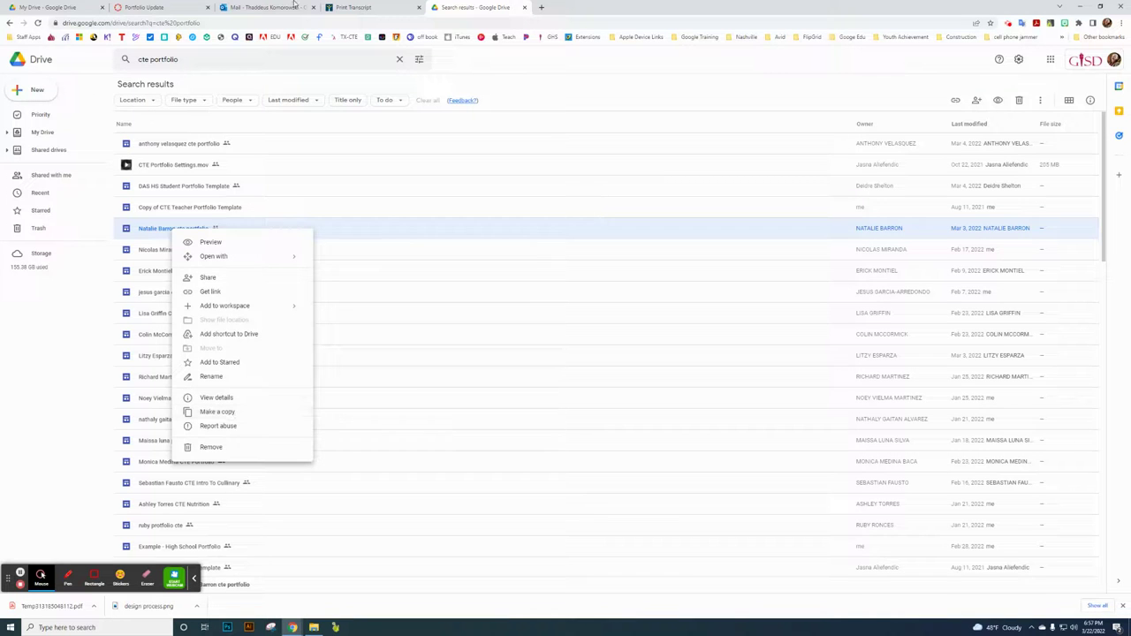
click(525, 7)
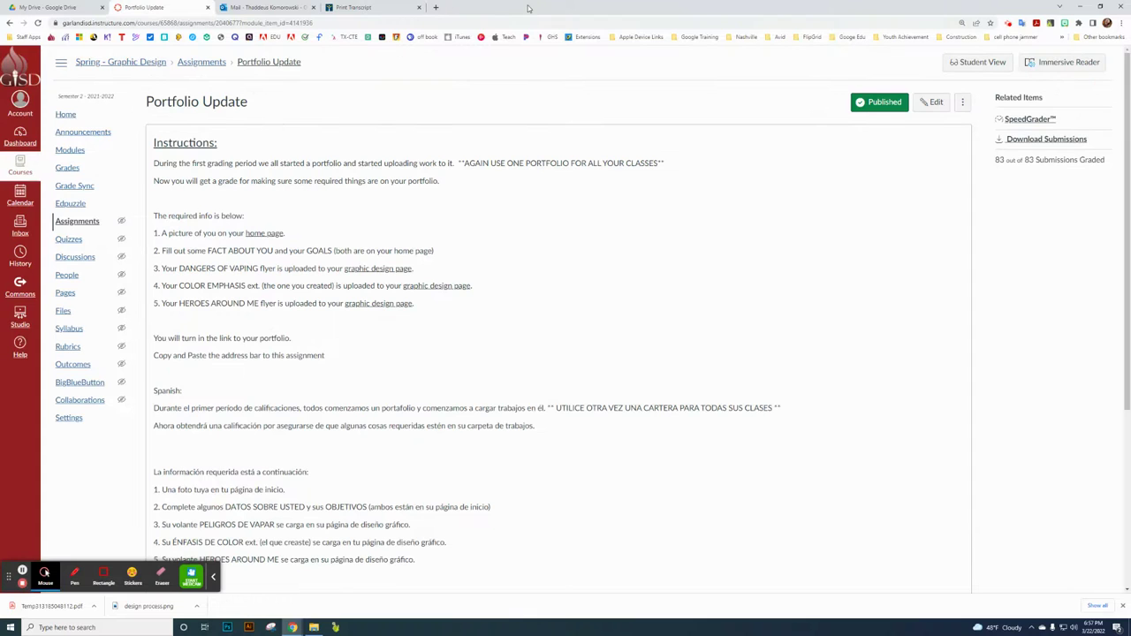
- In a new tab, reopen the Example - High School Portfolio site in Google Sites
click(435, 7)
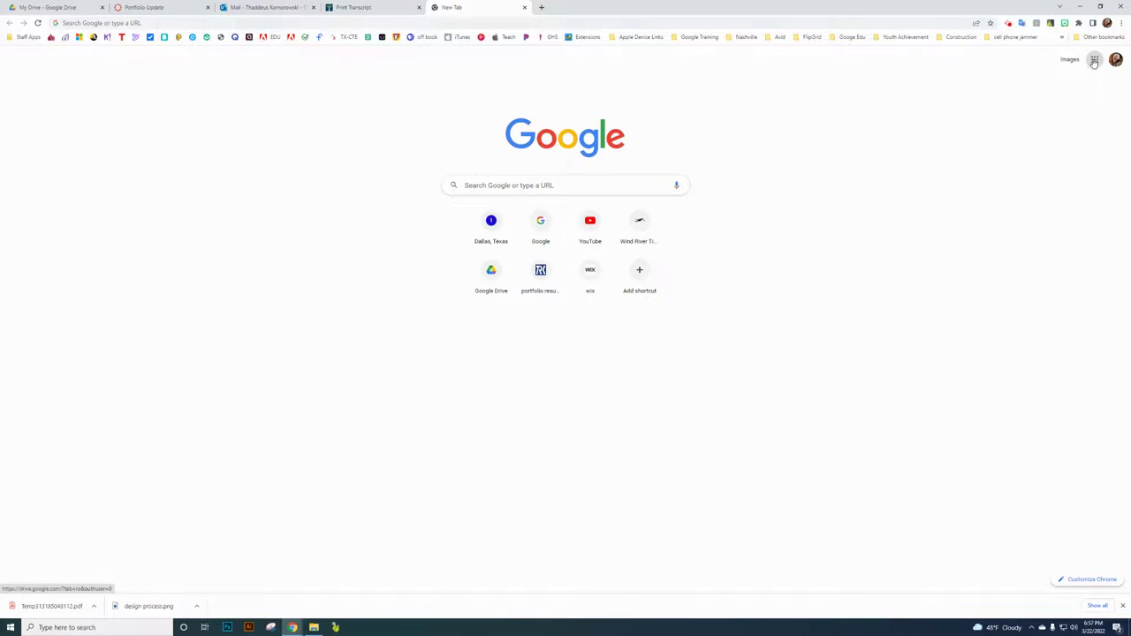
click(1094, 61)
click(1057, 141)
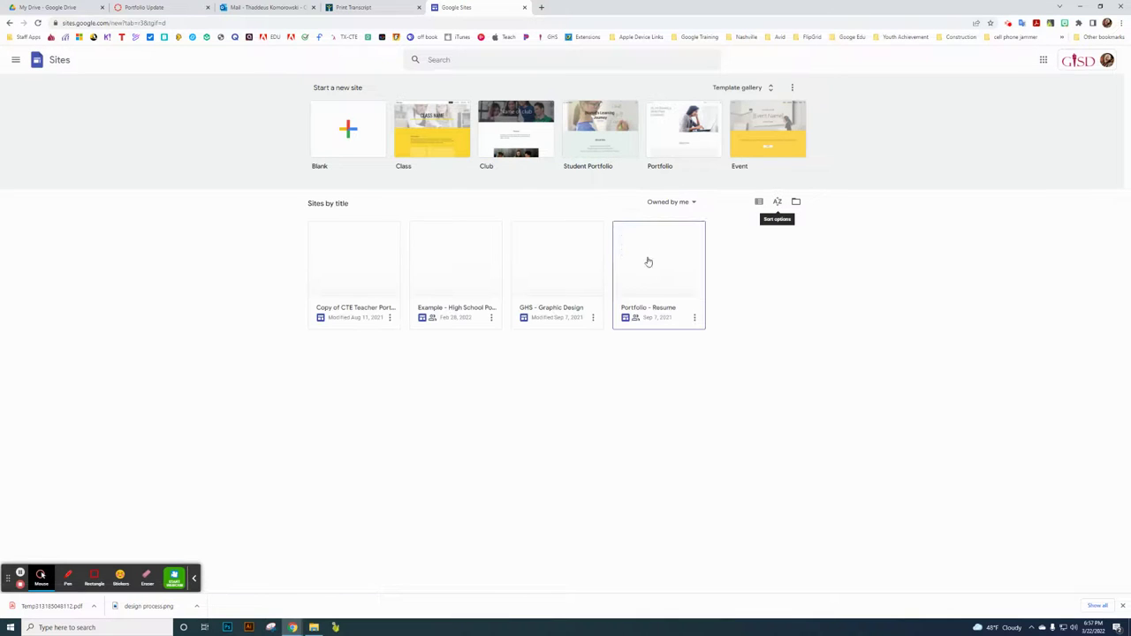
click(452, 280)
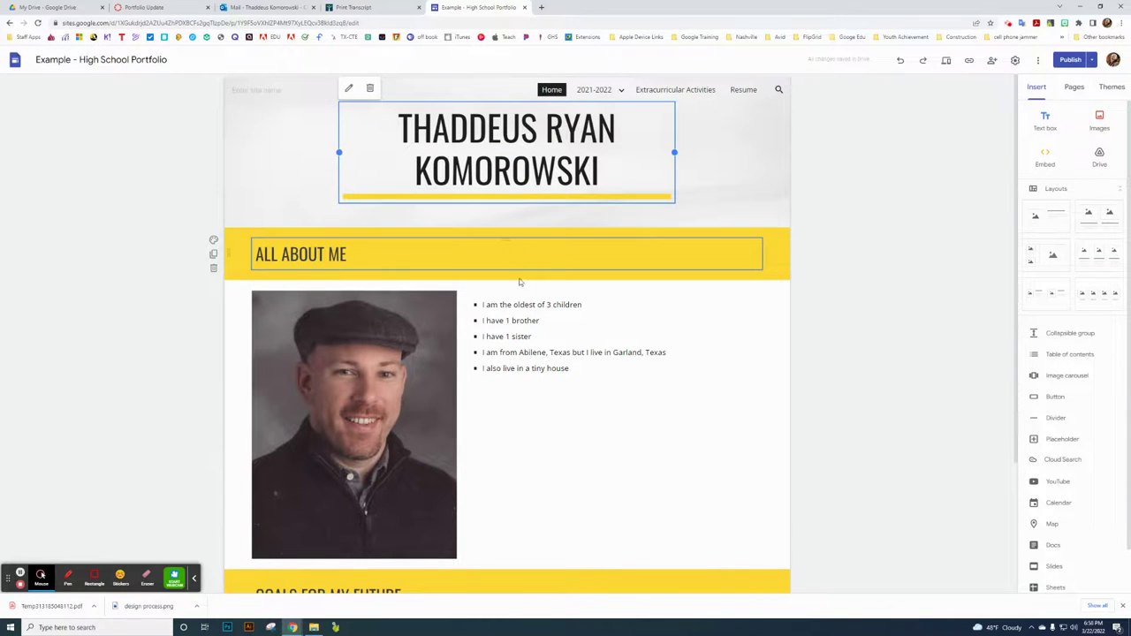
- Go to the Graphic Design page under 2021-2022 and scroll to Heroes Around Me
scroll(517, 318, down, 1)
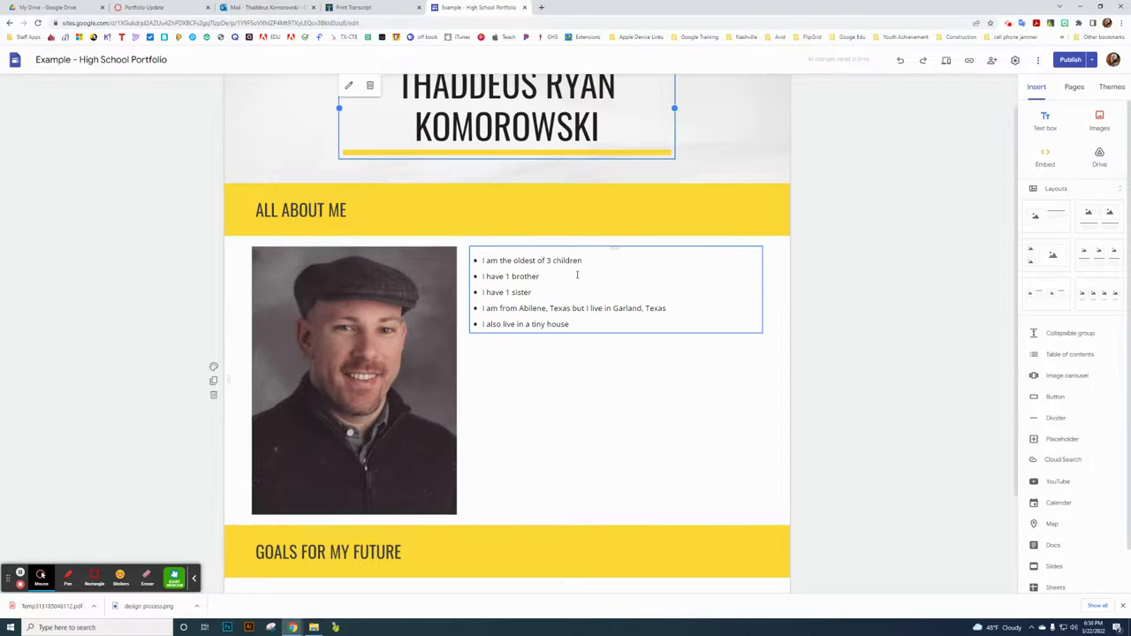
scroll(576, 274, down, 2)
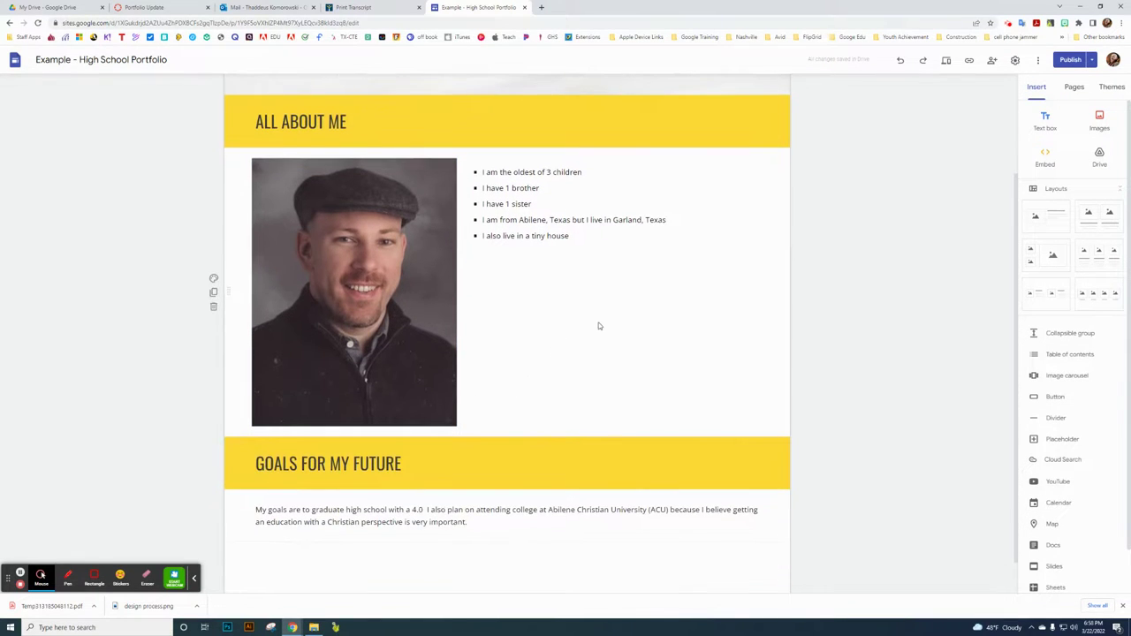
scroll(598, 326, up, 3)
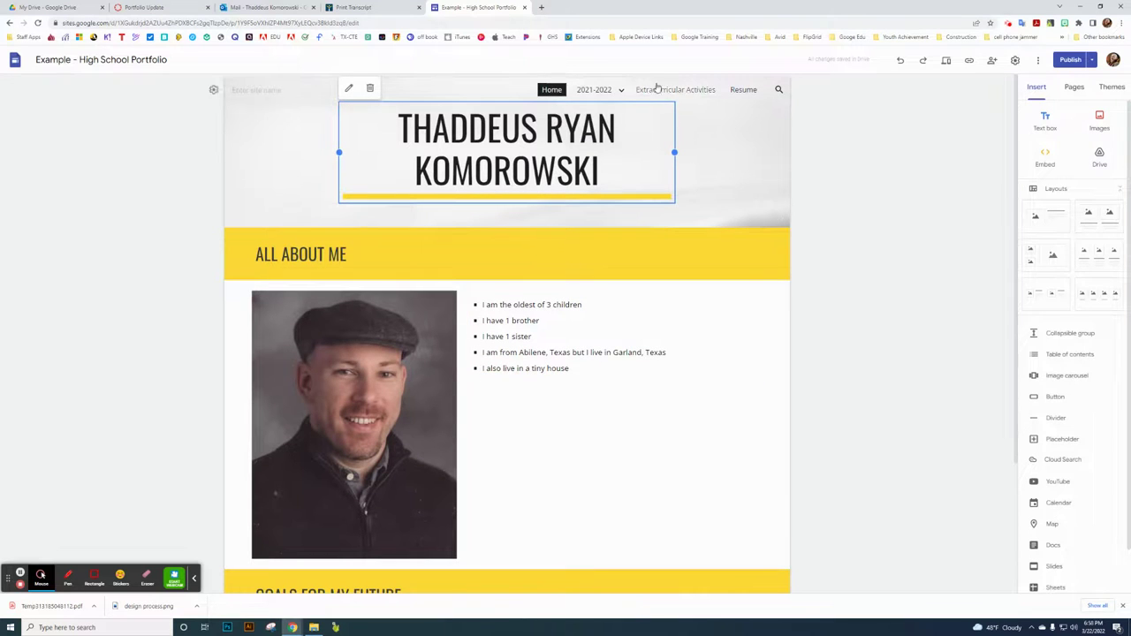
mouse_move(606, 89)
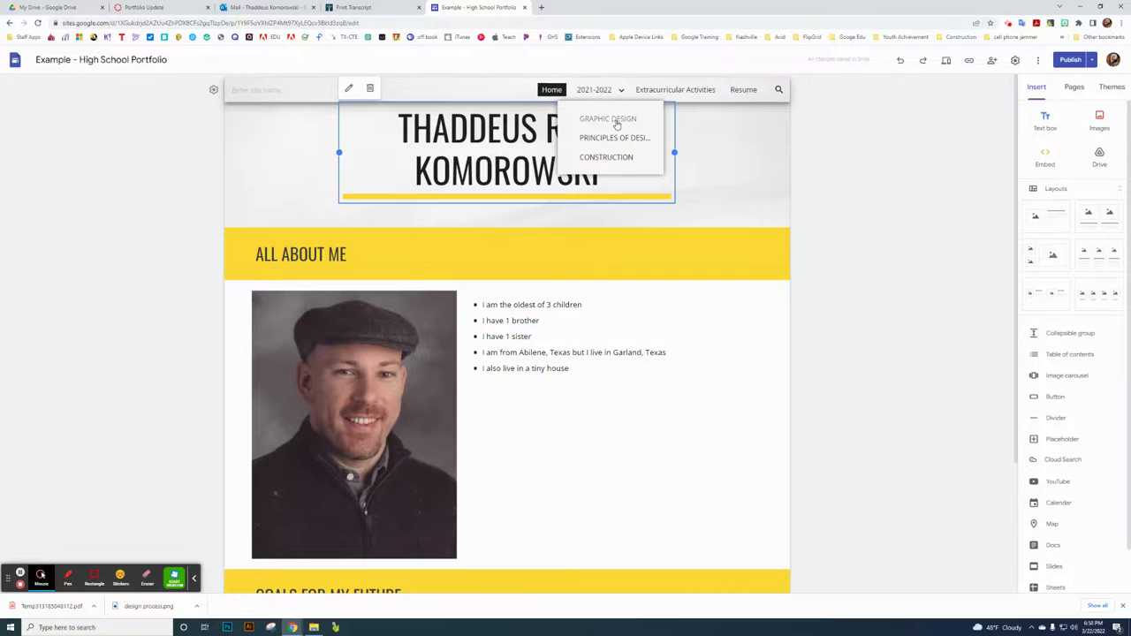
click(613, 118)
scroll(525, 383, down, 8)
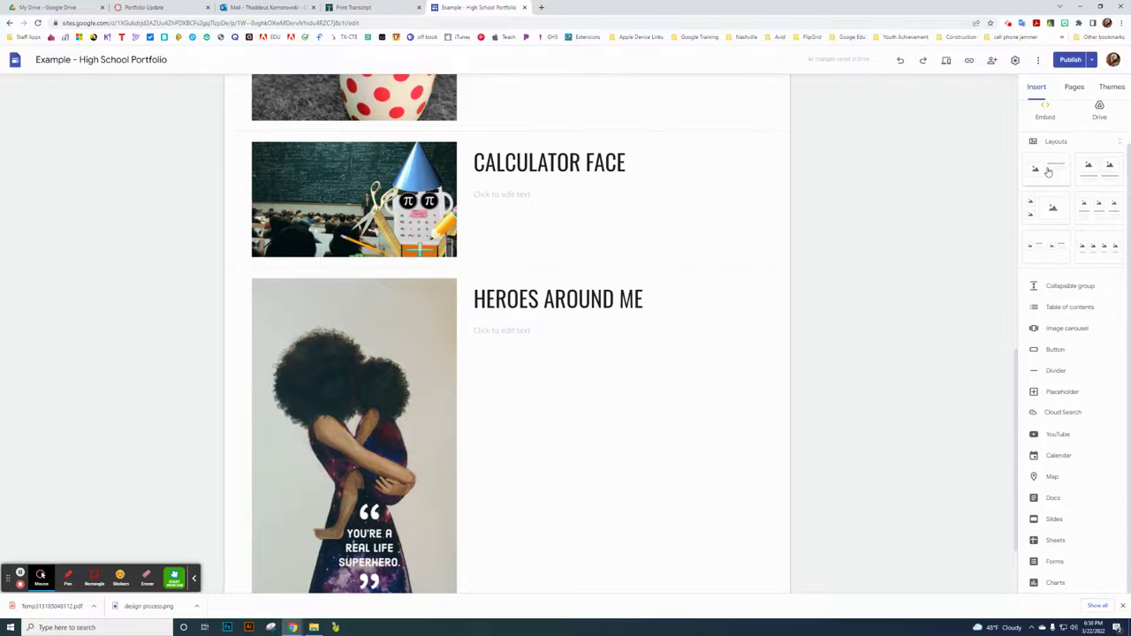
- Add the first image-and-text layout with the title GZMFGMNZ
click(1047, 222)
click(540, 395)
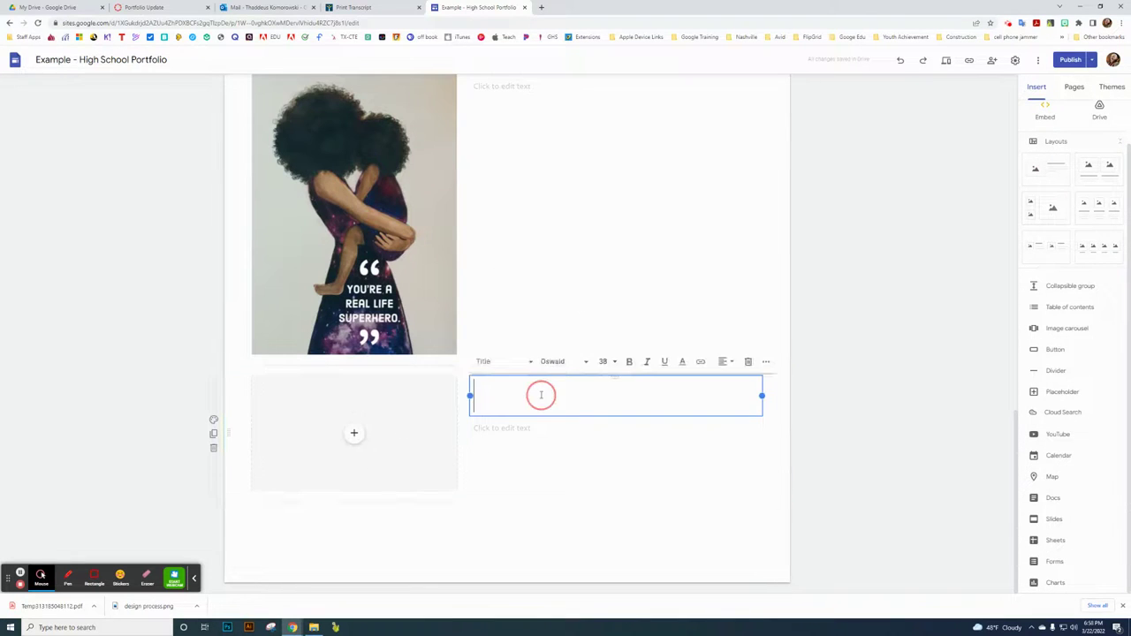
text(GZMFGMNZ)
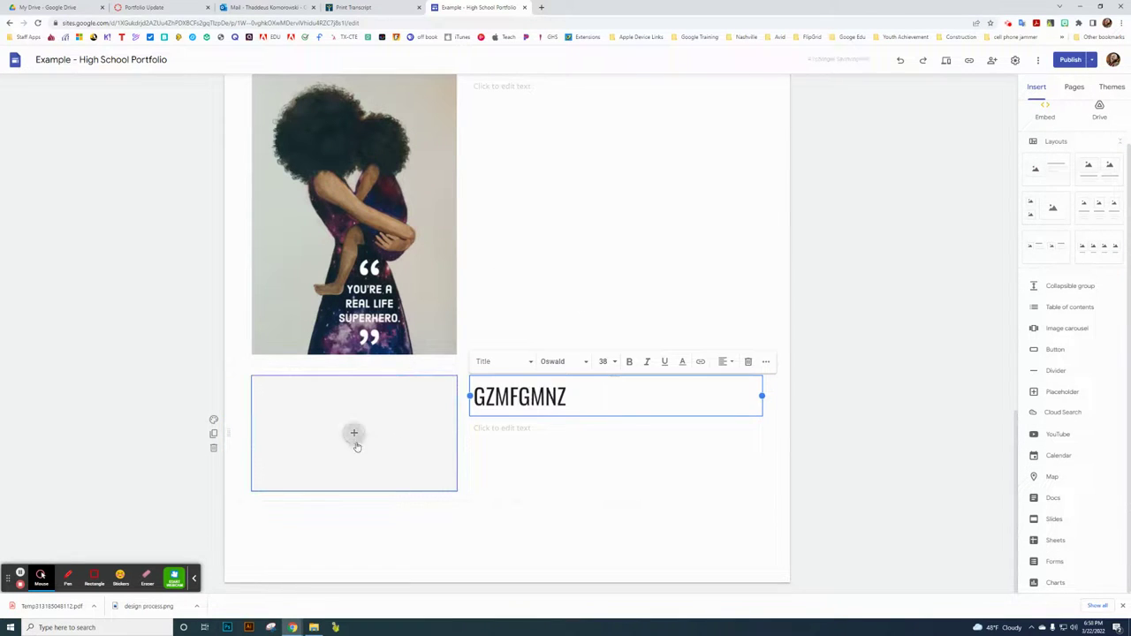
- Start uploading an image to the section's placeholder, then cancel the file dialog
click(354, 433)
click(378, 461)
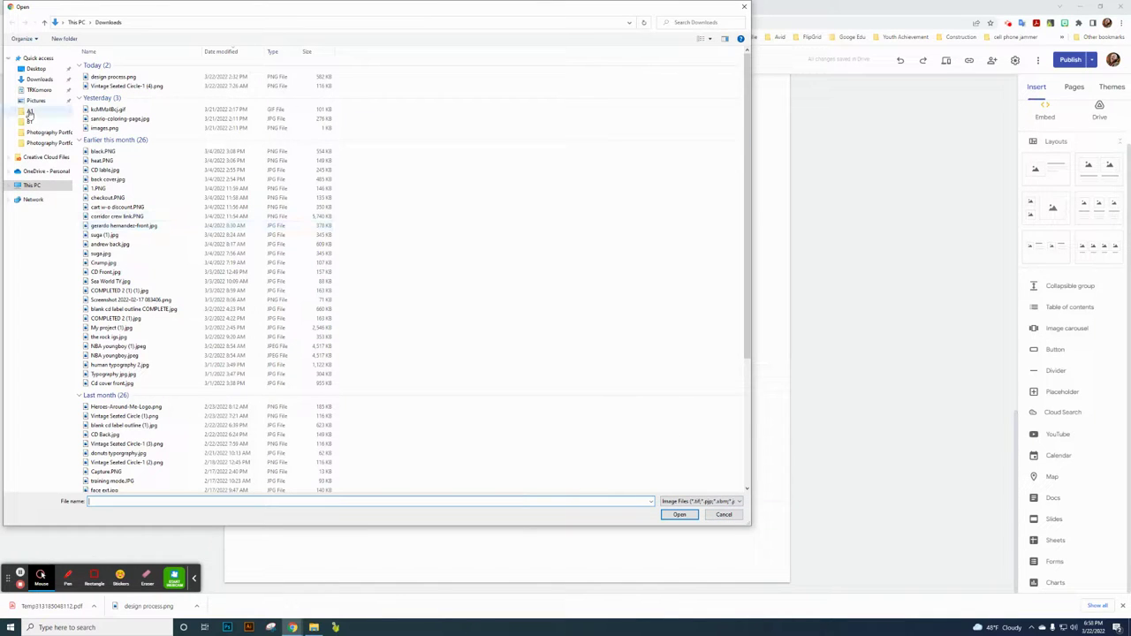
click(38, 93)
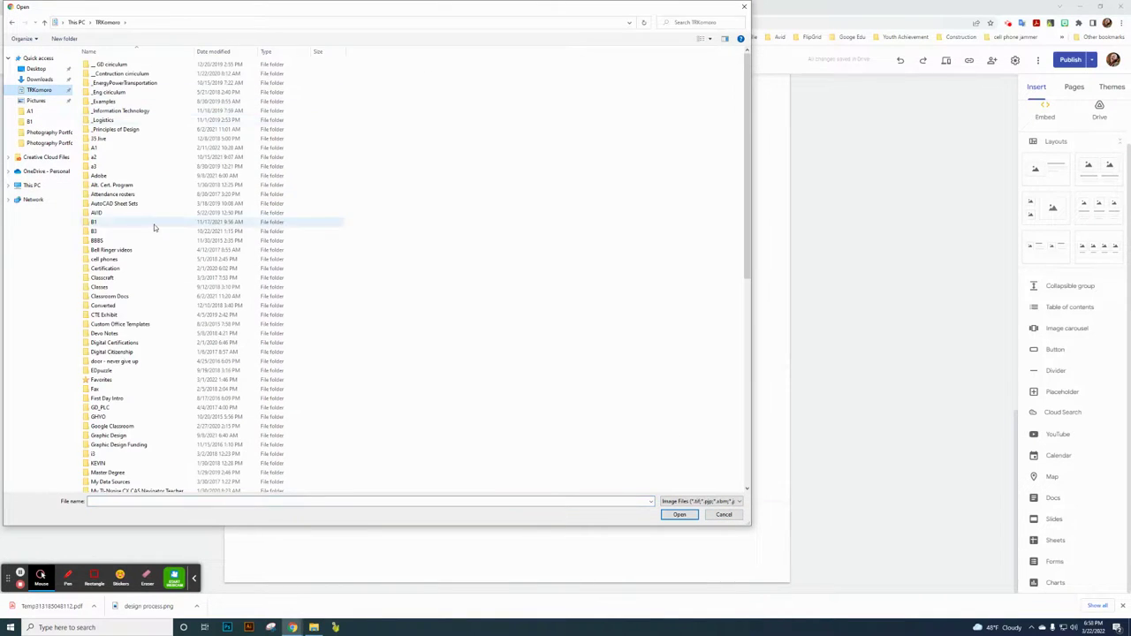
scroll(154, 225, down, 5)
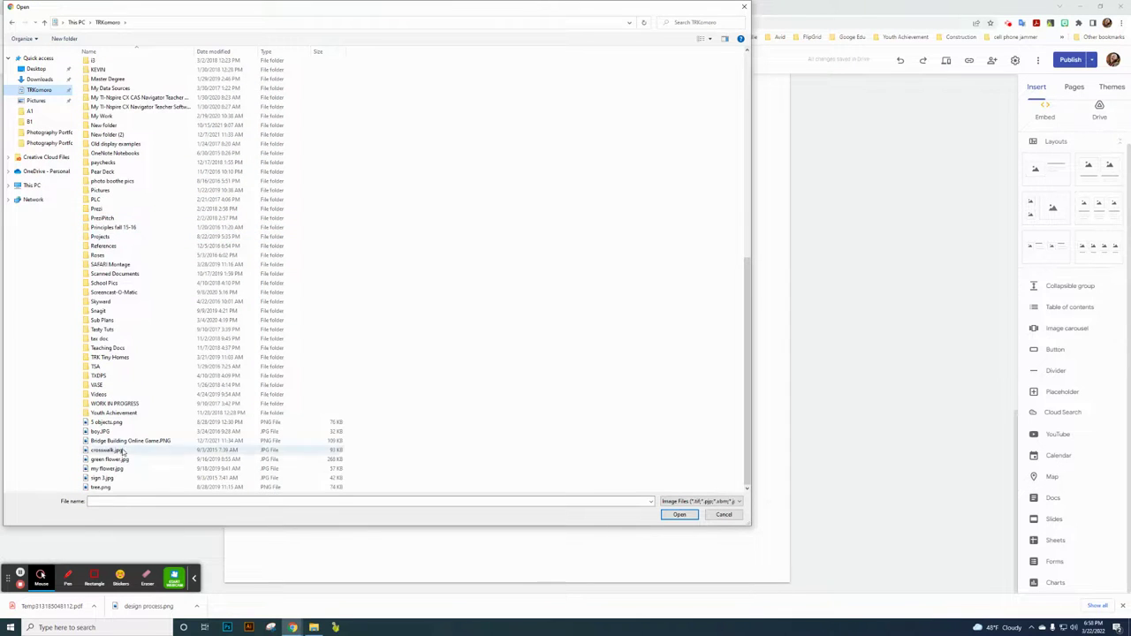
click(697, 502)
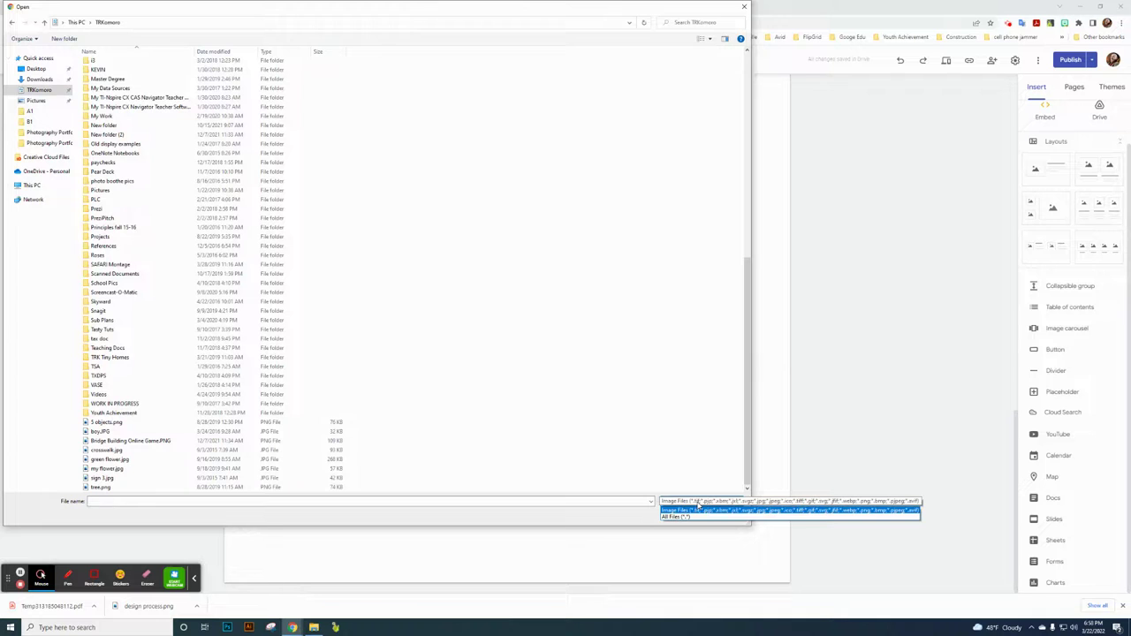
click(698, 511)
click(725, 516)
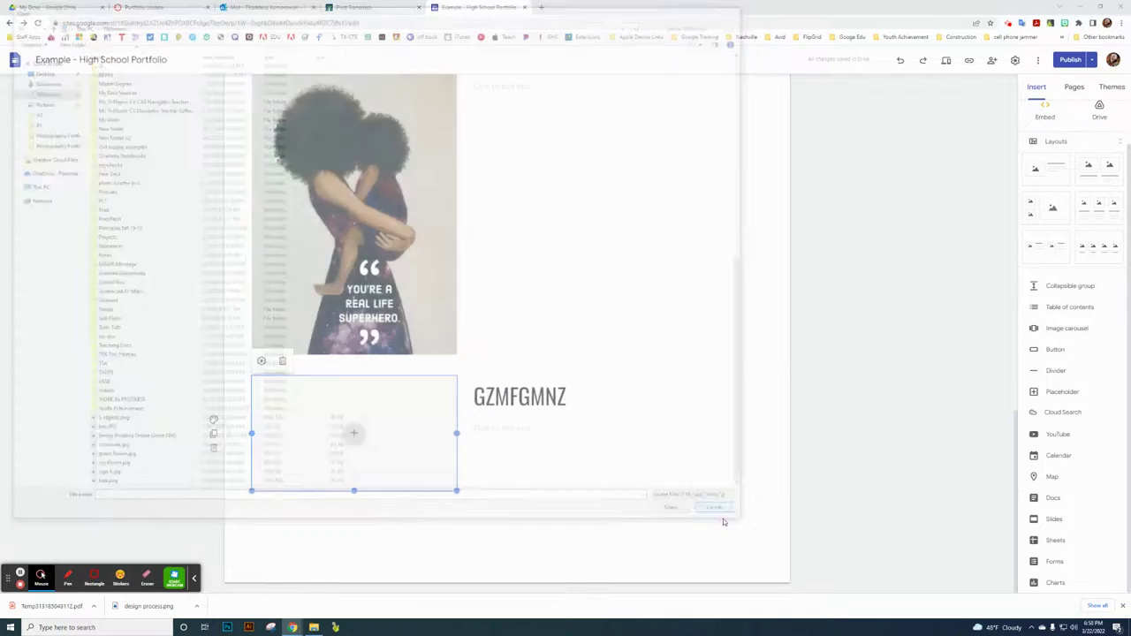
click(922, 404)
- Delete the GZMFGMNZ test section and close the portfolio site's tab
click(213, 448)
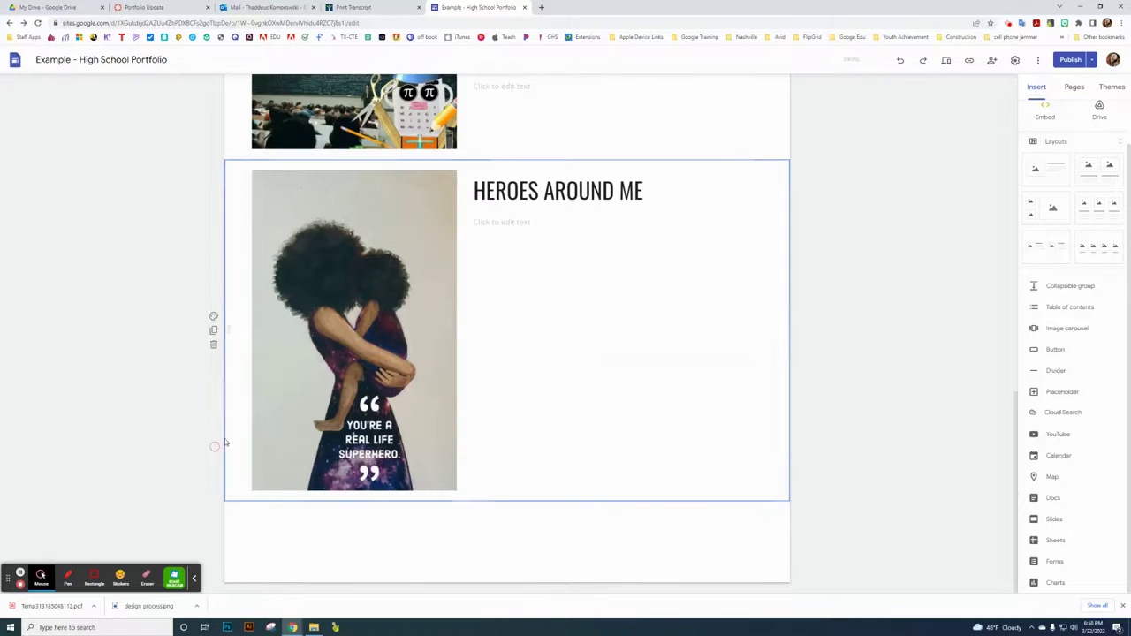
scroll(927, 353, up, 10)
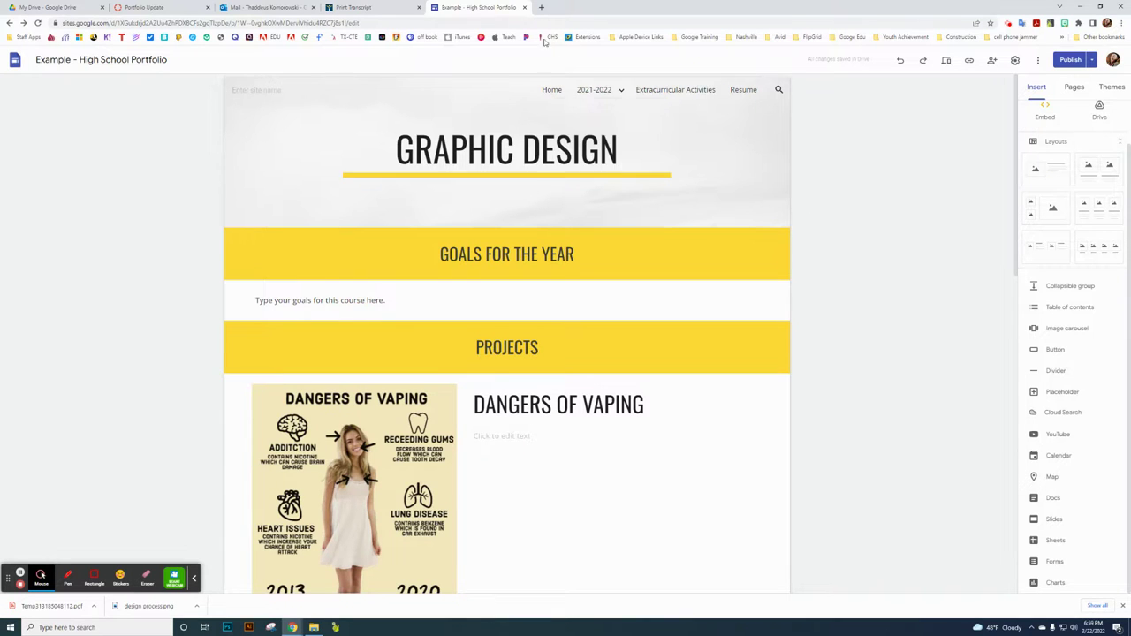
click(525, 8)
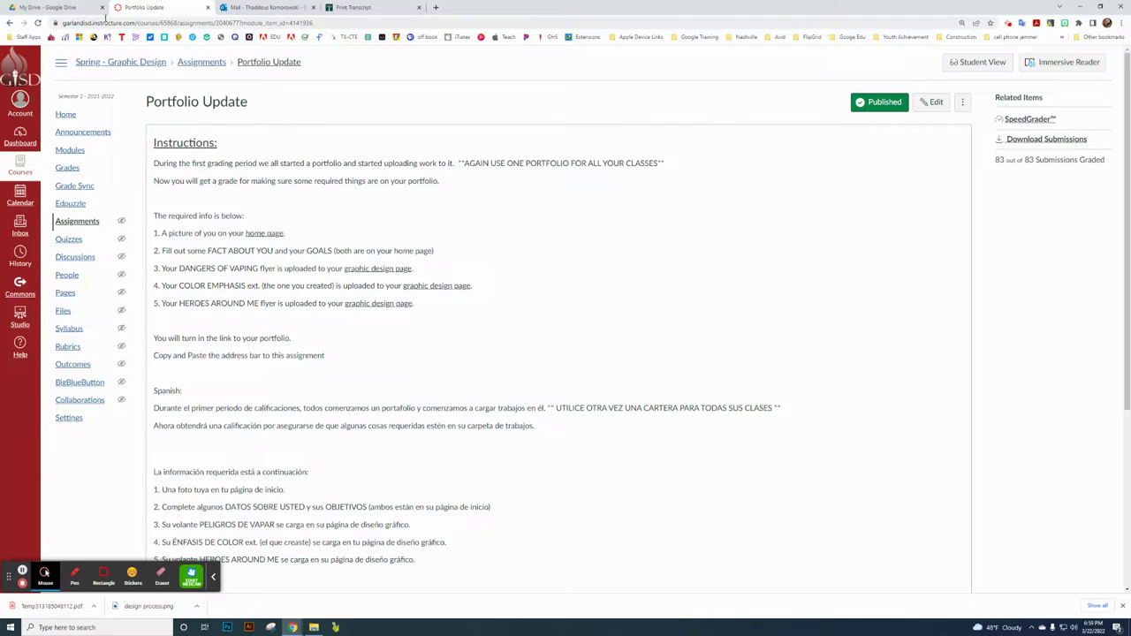
- From Modules, expand Certification - Photoshop Test and open Gmetrix - Training Mode
click(68, 152)
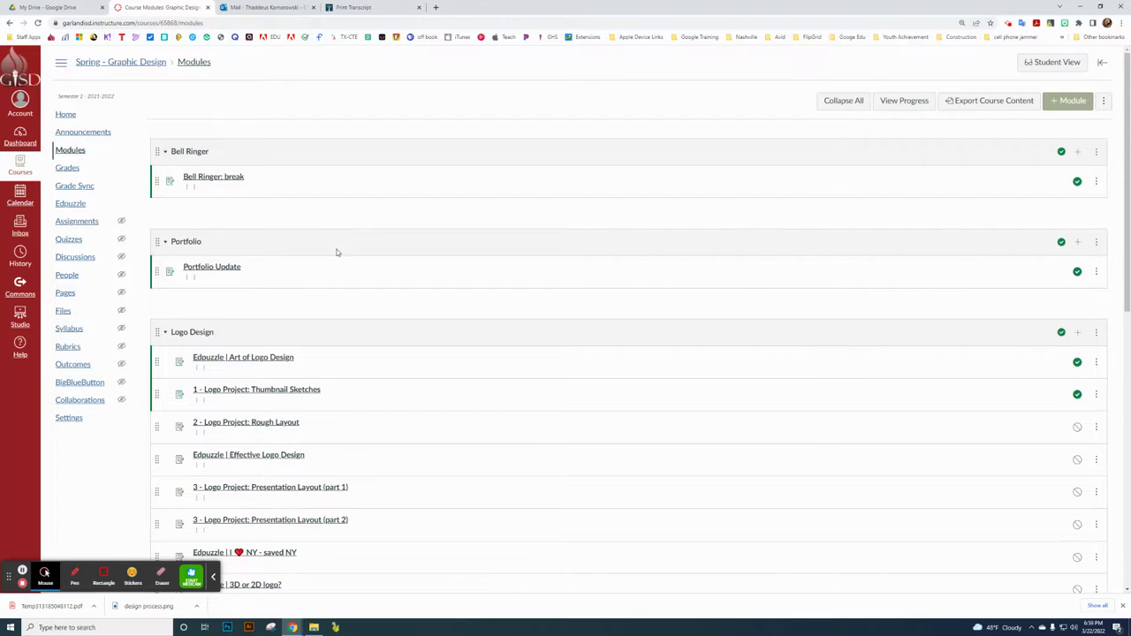
scroll(336, 253, down, 1)
scroll(181, 234, down, 1)
scroll(194, 237, down, 5)
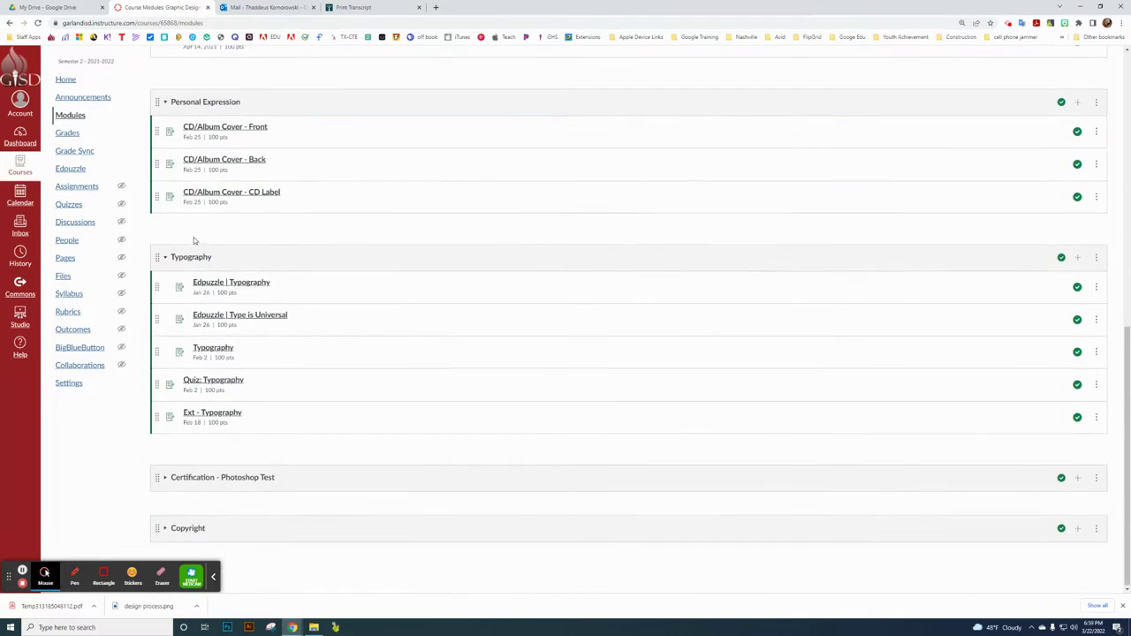
scroll(305, 310, up, 1)
scroll(305, 310, up, 2)
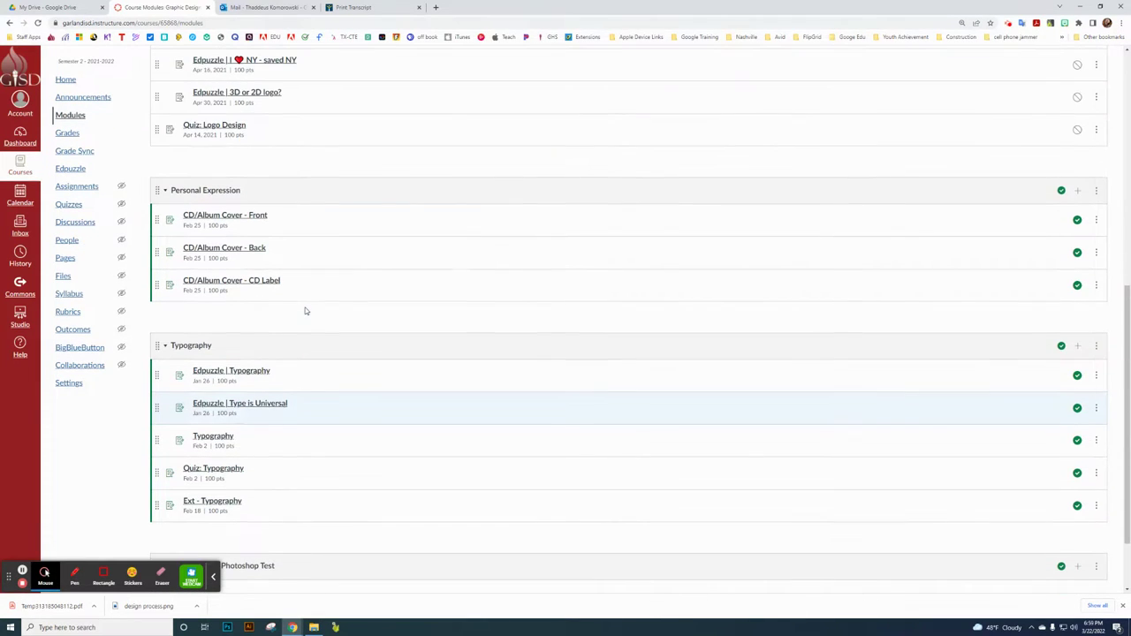
scroll(305, 309, up, 3)
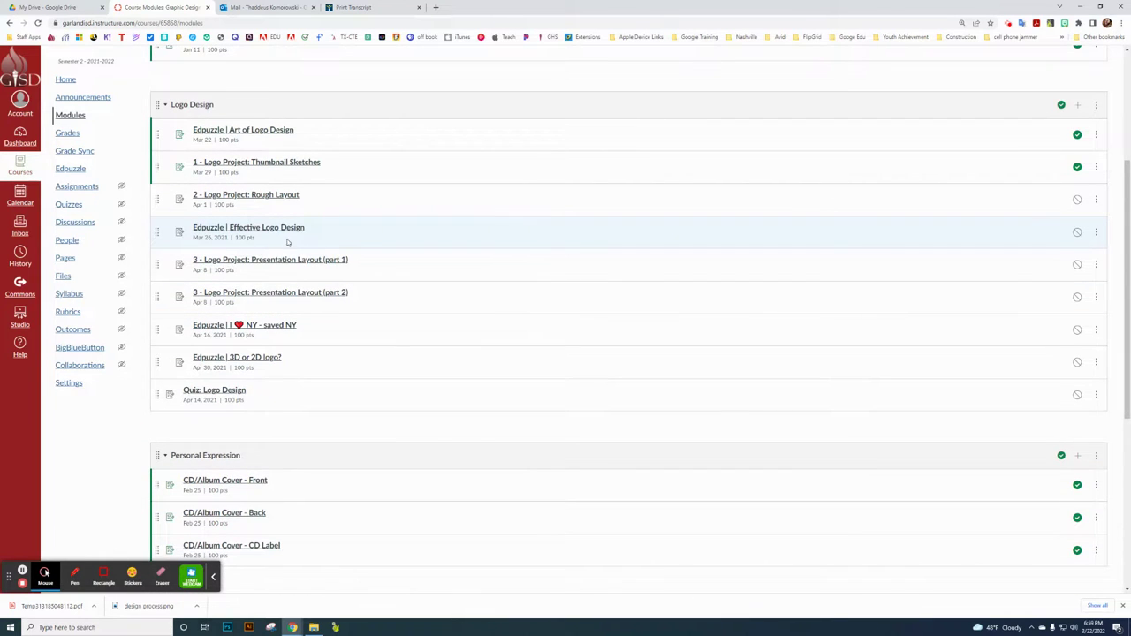
scroll(302, 251, down, 3)
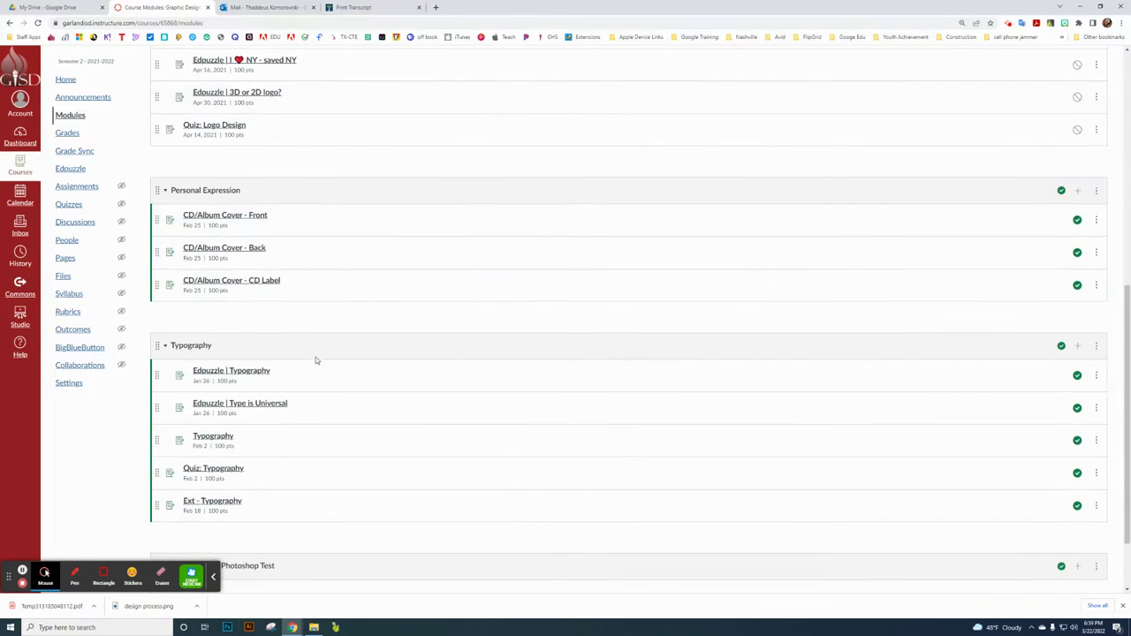
scroll(308, 369, down, 1)
click(164, 478)
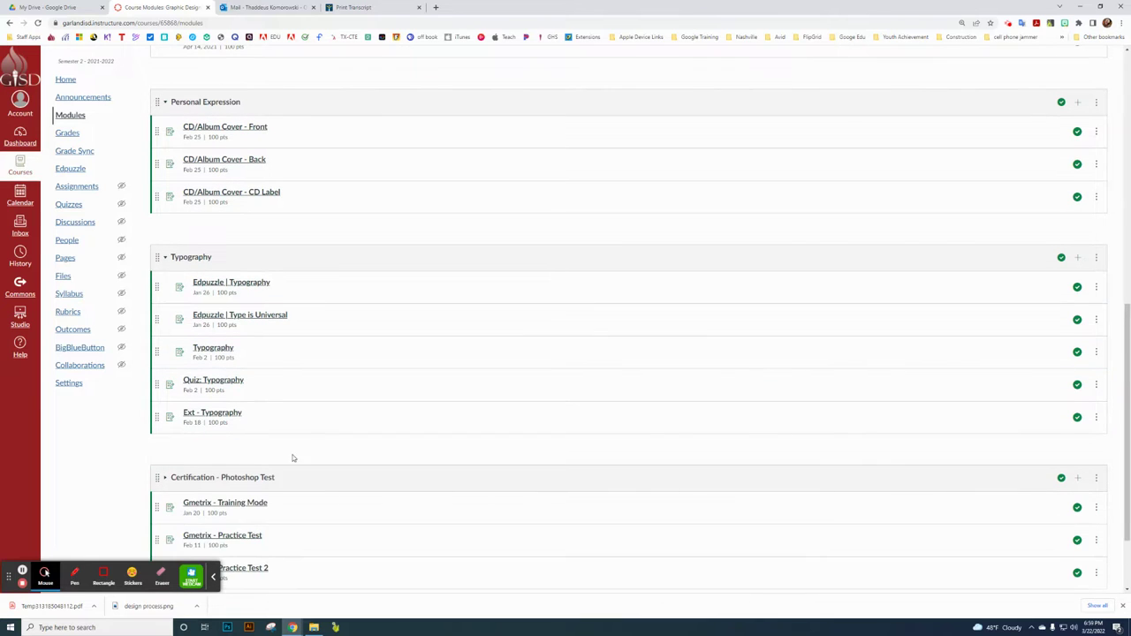
scroll(353, 438, down, 1)
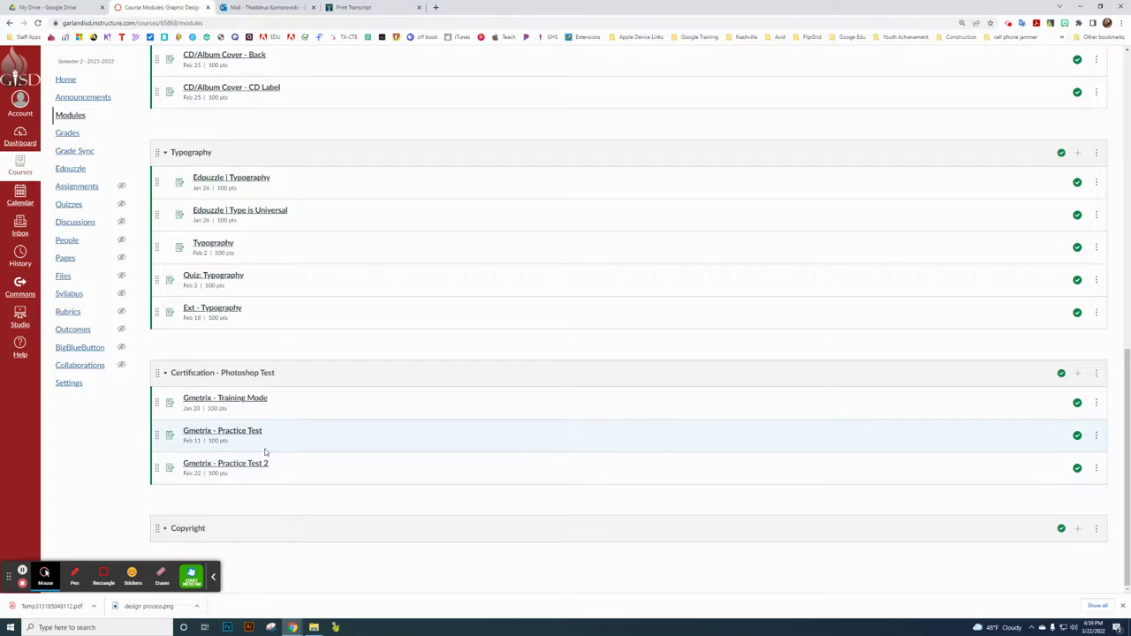
click(257, 403)
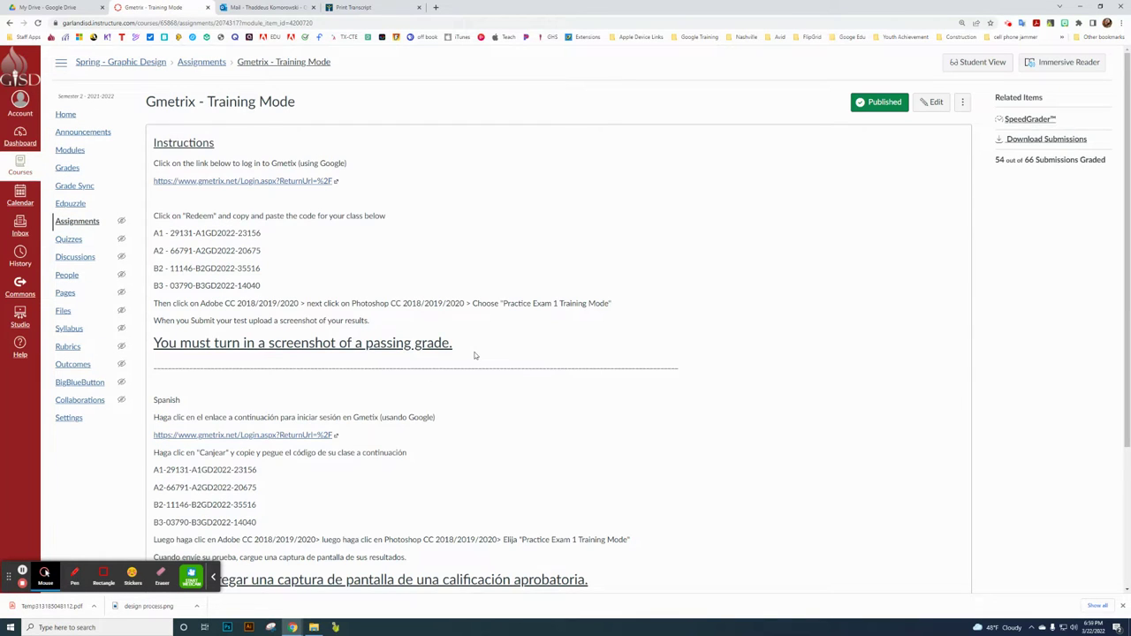
- Review Training Mode, then open Gmetrix - Practice Test and scroll to its points and due date
scroll(306, 280, down, 2)
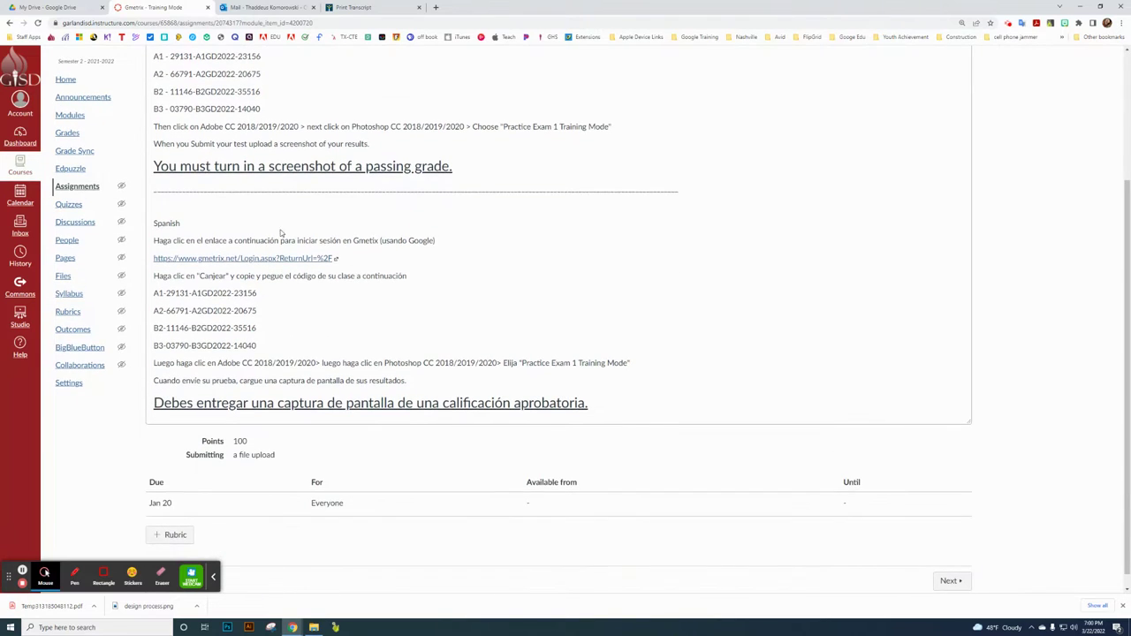
scroll(321, 303, up, 2)
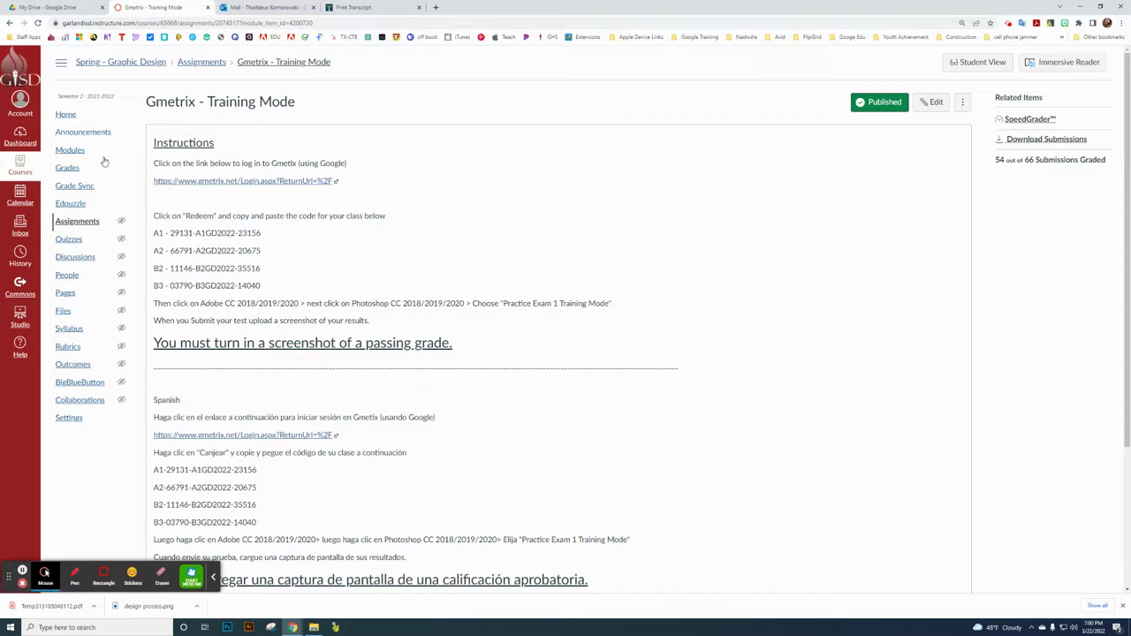
click(71, 150)
scroll(287, 374, down, 8)
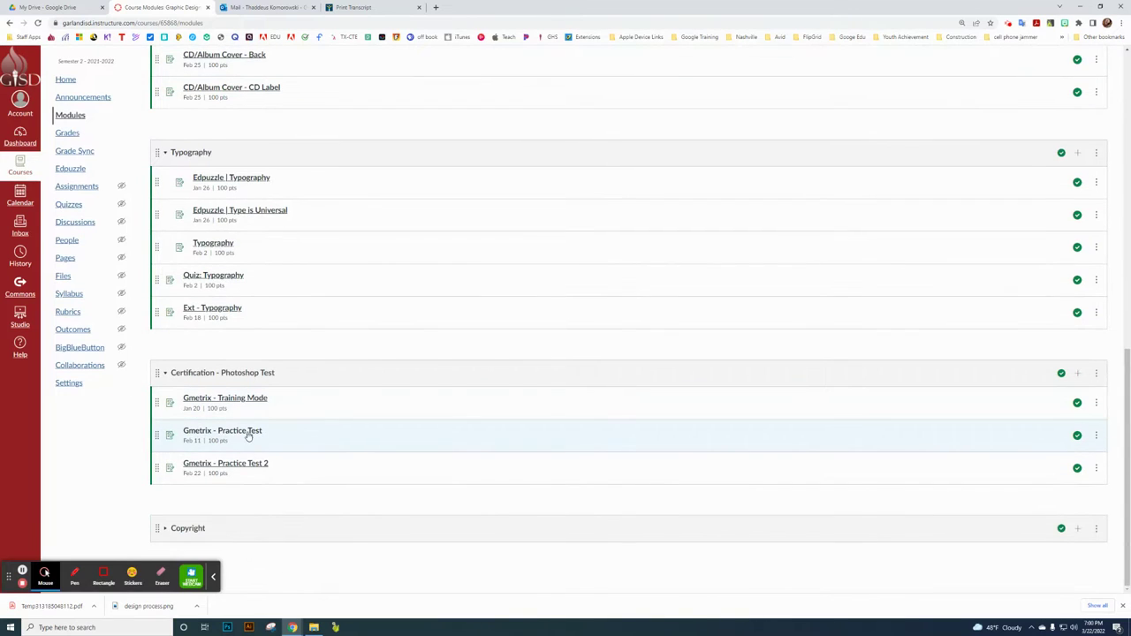
click(247, 432)
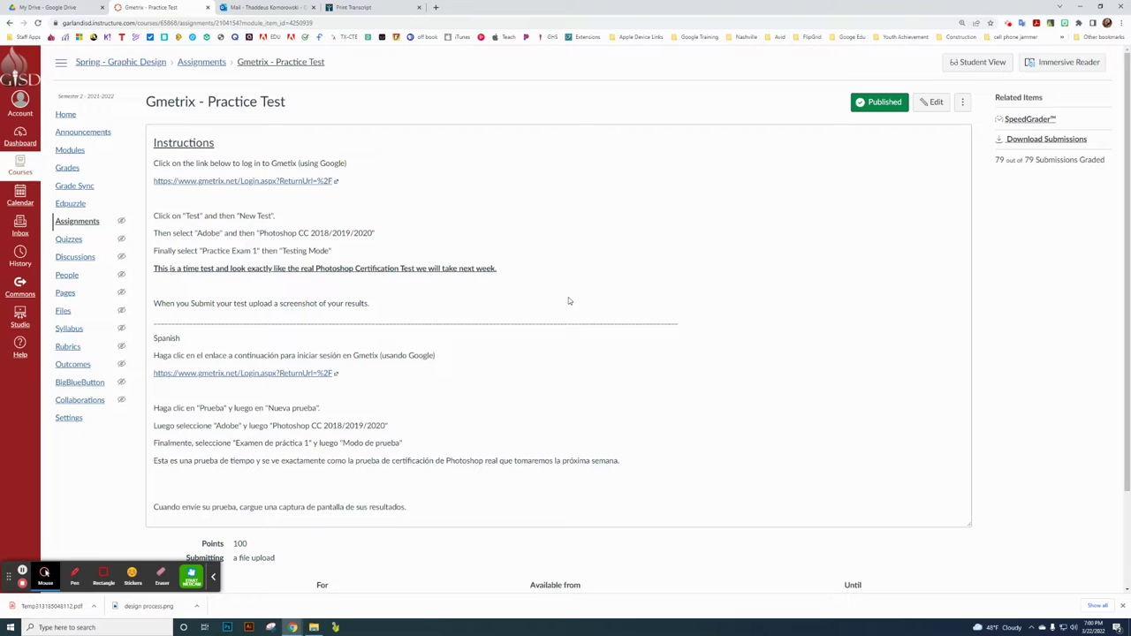
scroll(631, 313, down, 1)
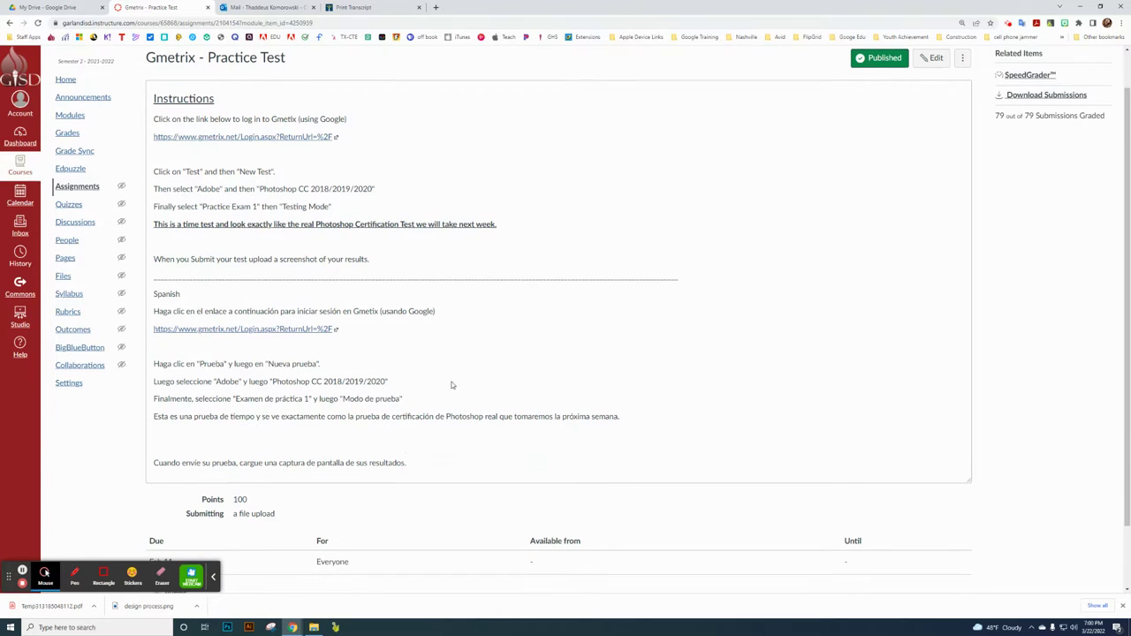
click(213, 576)
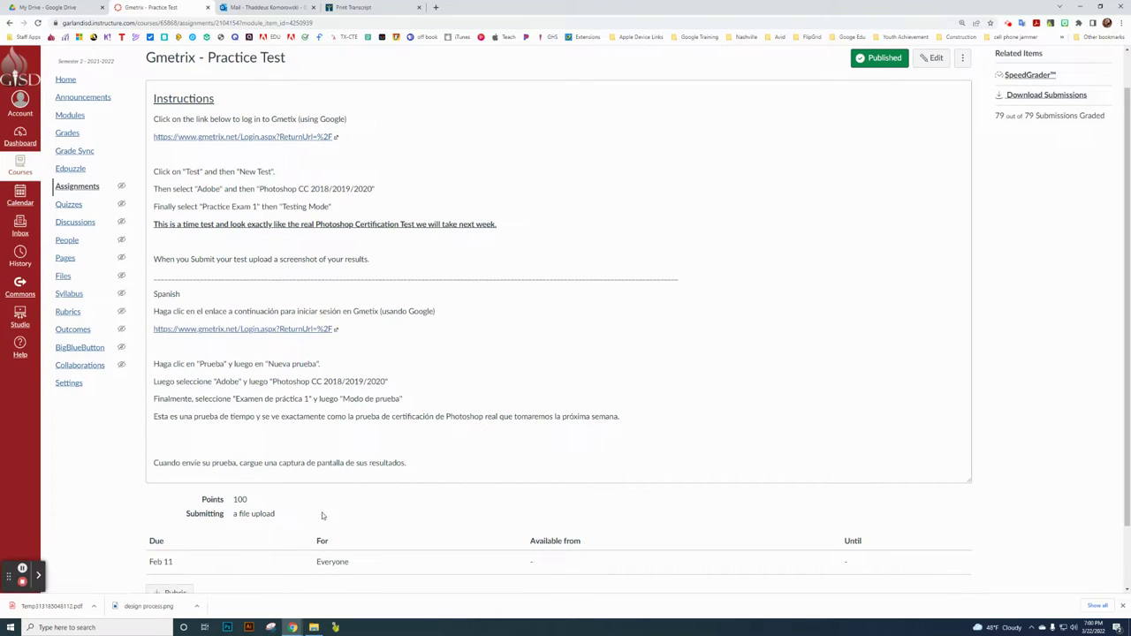